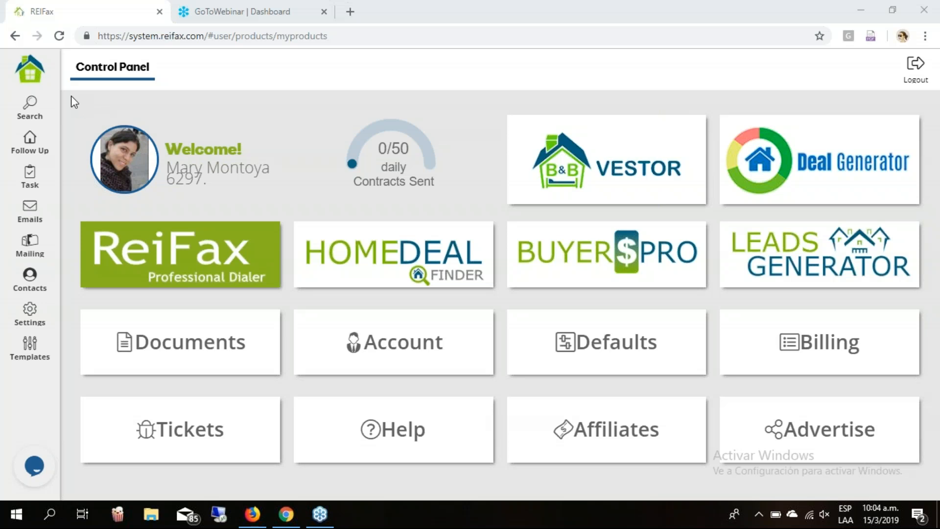
Open the Follow Up list of 145 followed properties from the sidebar.
mouse_move(49, 149)
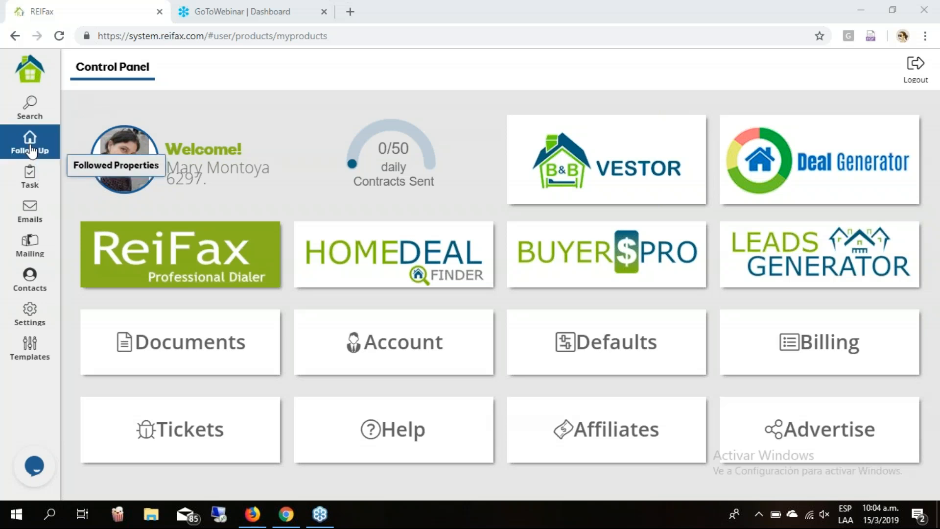
click(31, 151)
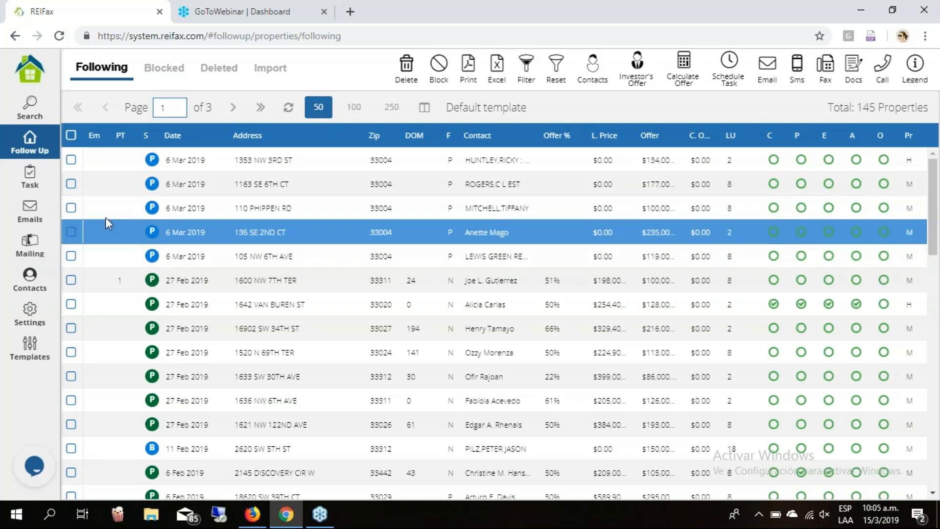
click(71, 232)
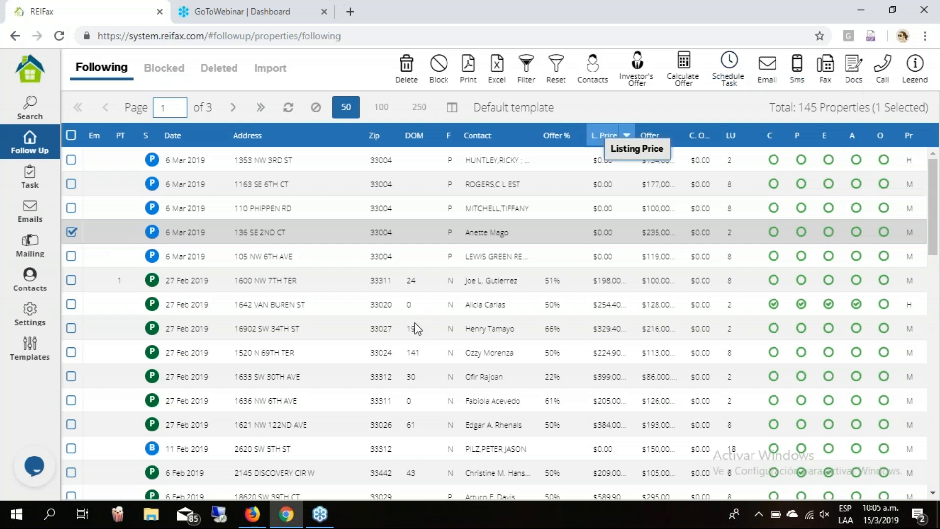
scroll(414, 322, down, 1)
scroll(415, 326, down, 3)
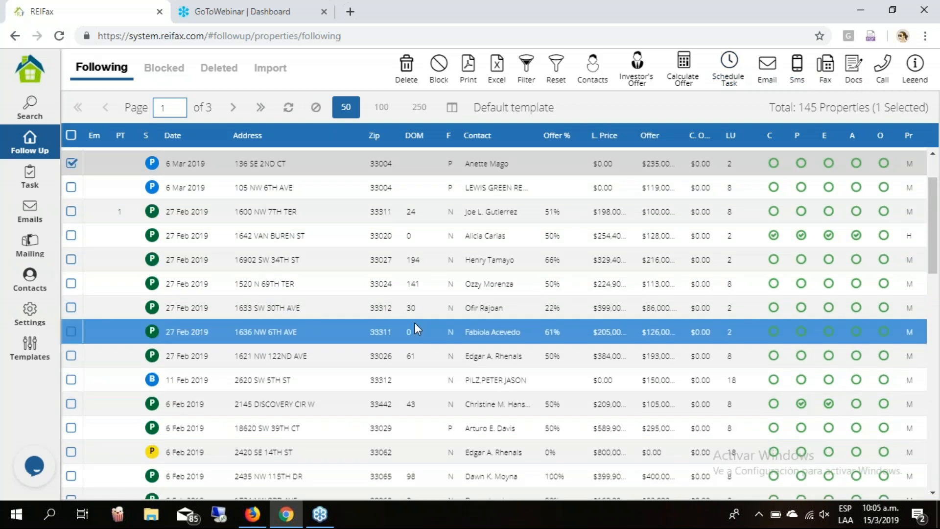
scroll(414, 324, down, 3)
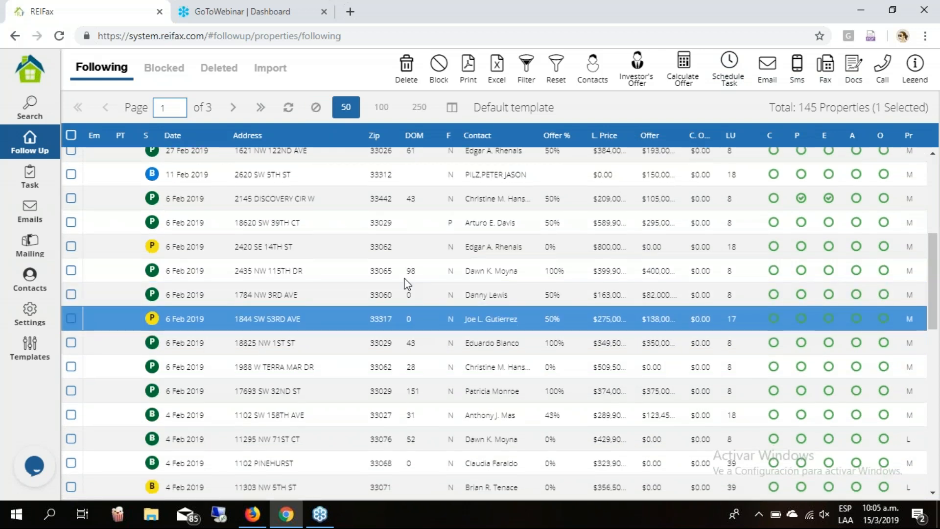
scroll(409, 273, up, 6)
click(72, 161)
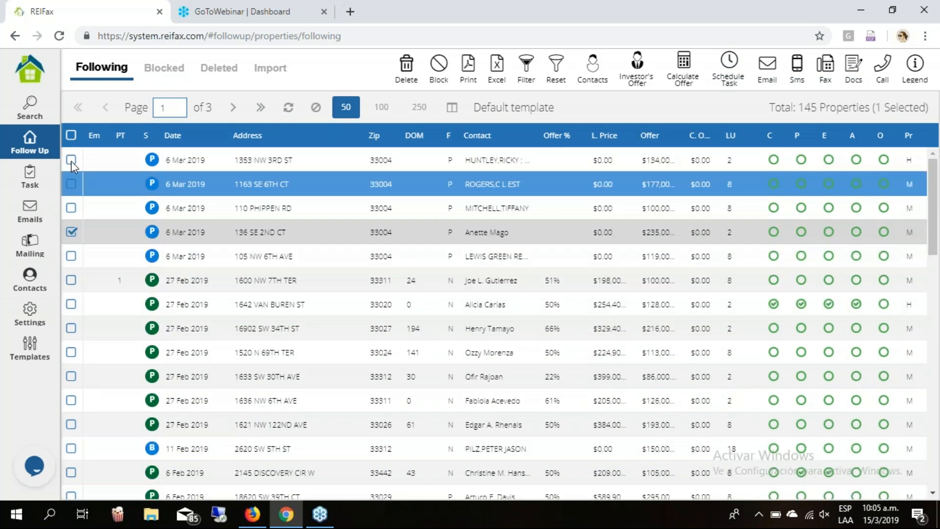
shift+click(72, 208)
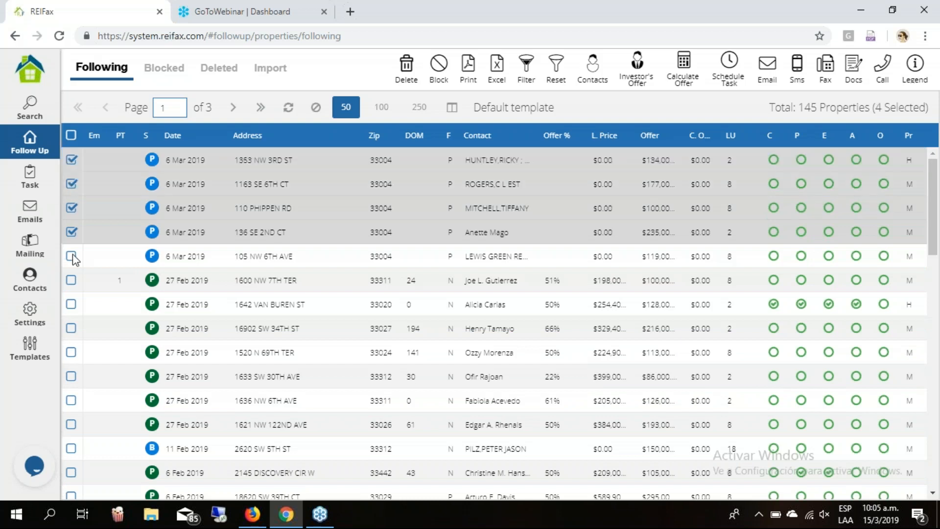
click(72, 256)
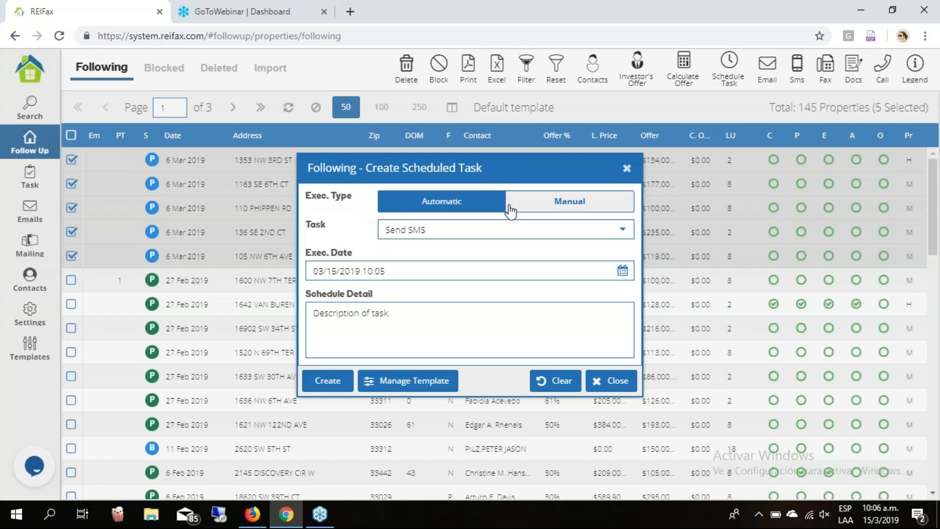
Set the scheduled task to Manual execution with Make CALL as the task type.
click(594, 208)
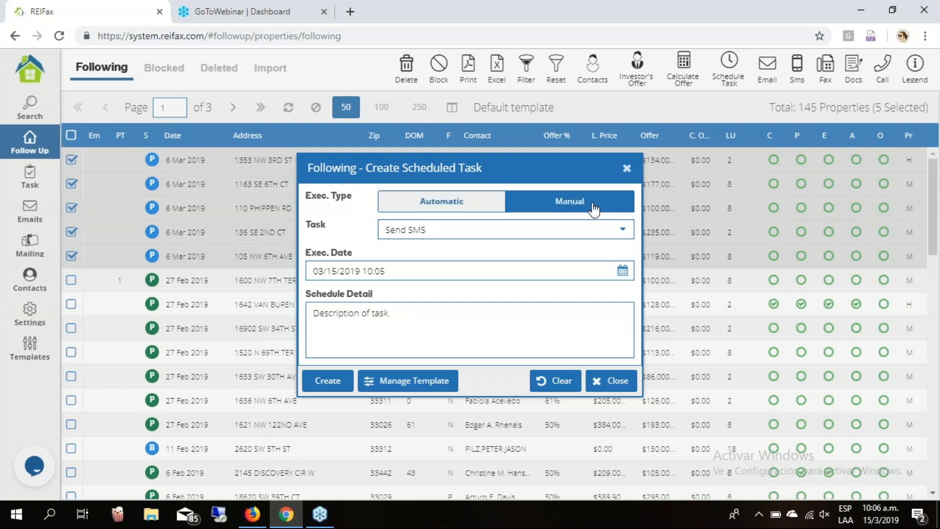
click(440, 211)
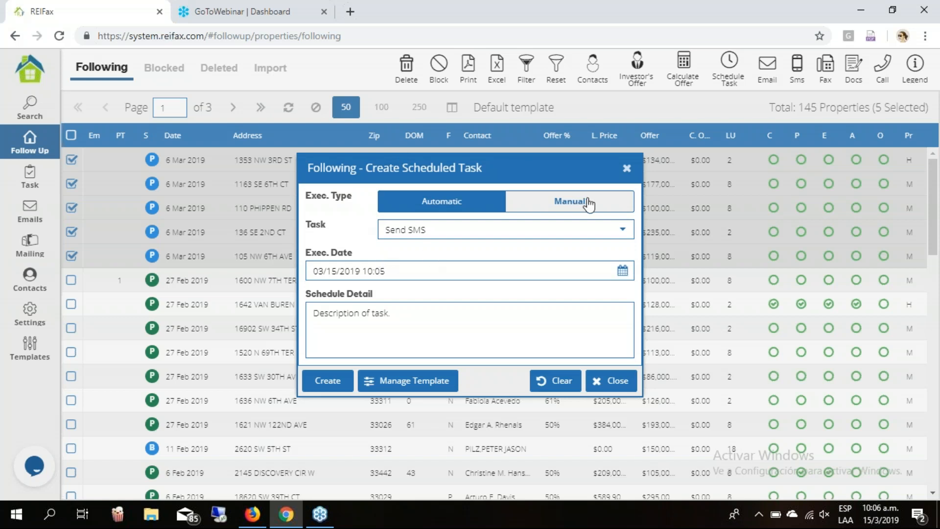
click(587, 204)
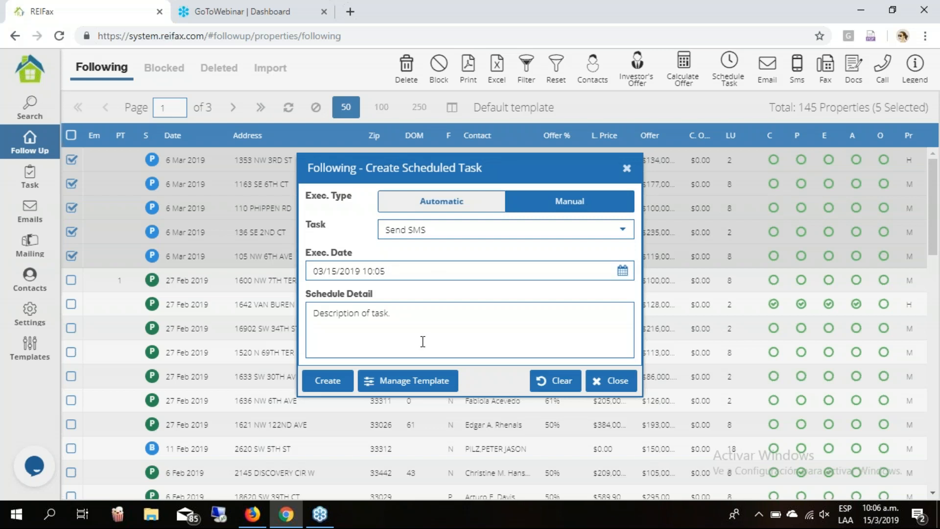
click(444, 208)
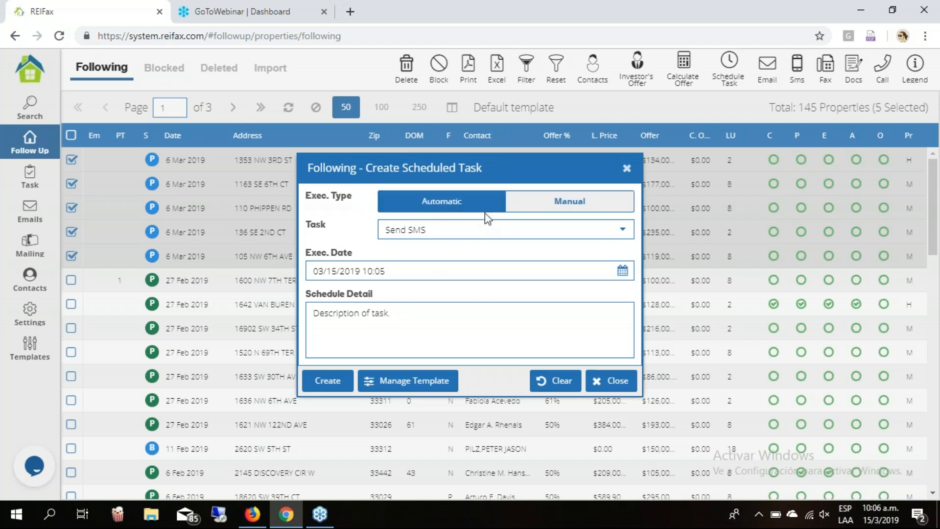
click(597, 209)
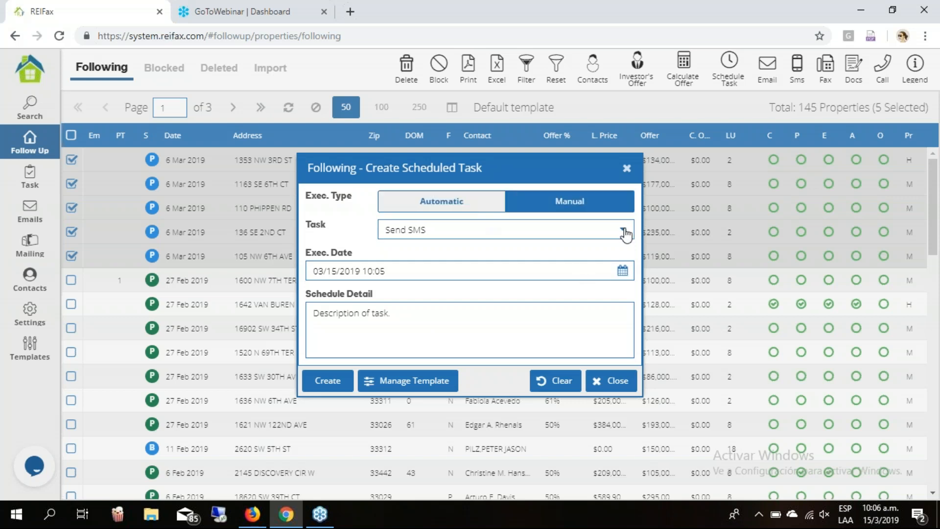
click(624, 232)
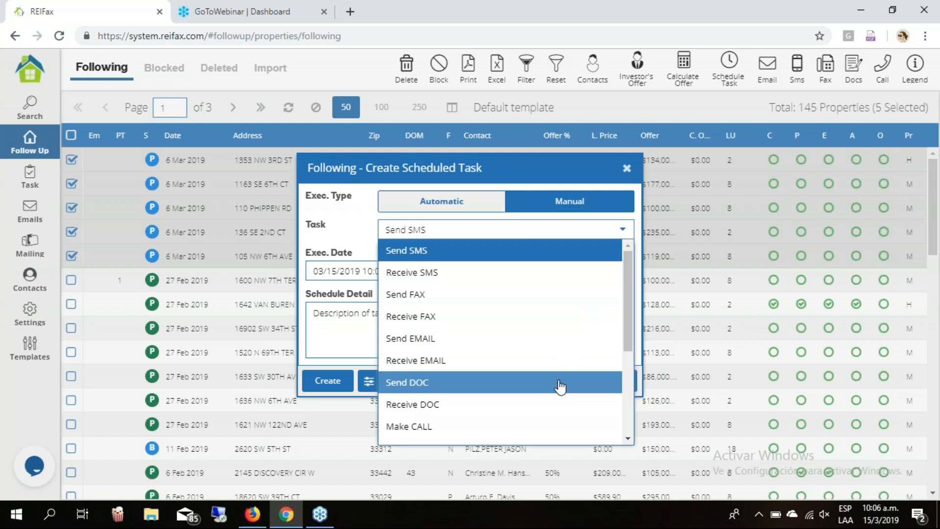
click(540, 430)
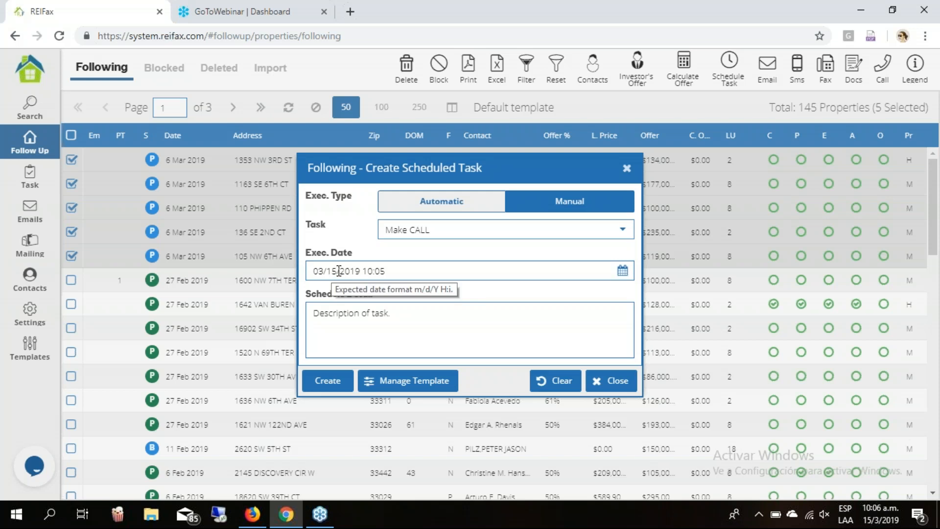
click(402, 275)
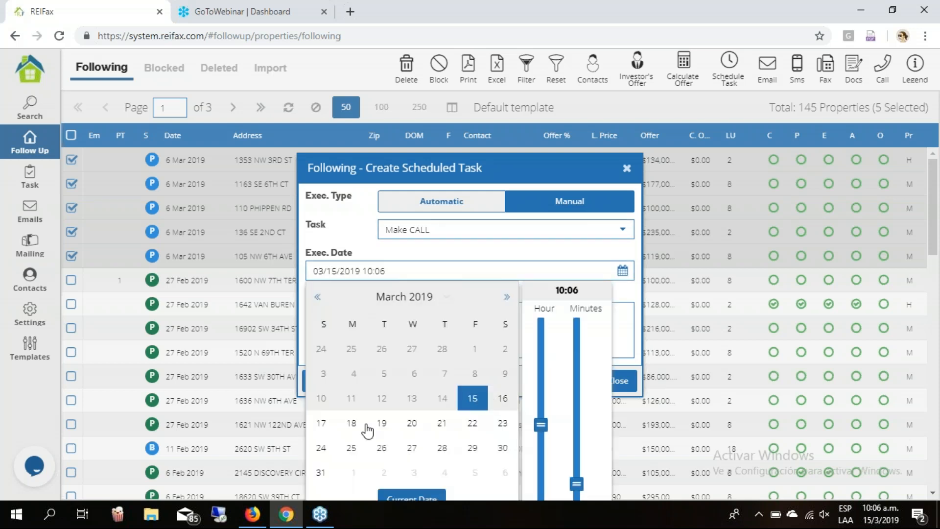
Date the call March 18 with detail 'Ask if they're interested in selling' and create the five tasks.
click(352, 424)
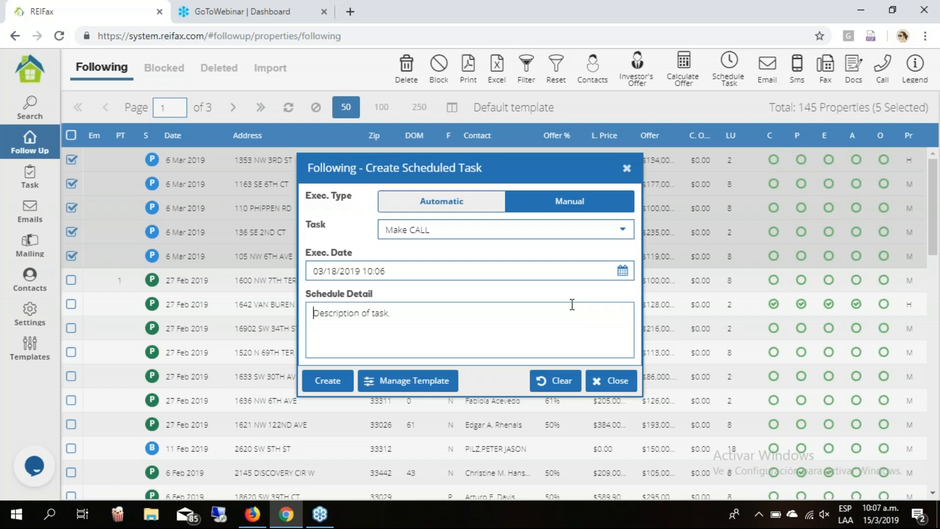
text(Ask if they)
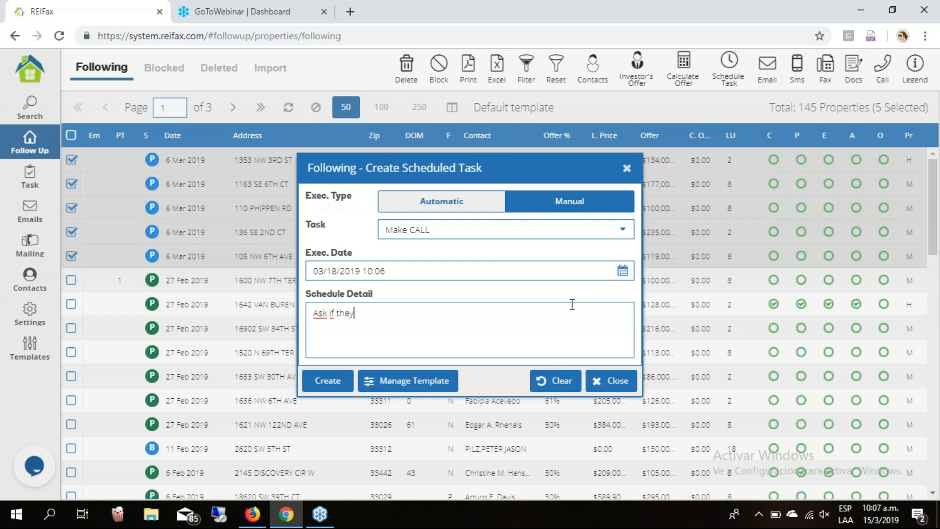
text('re interested in selling)
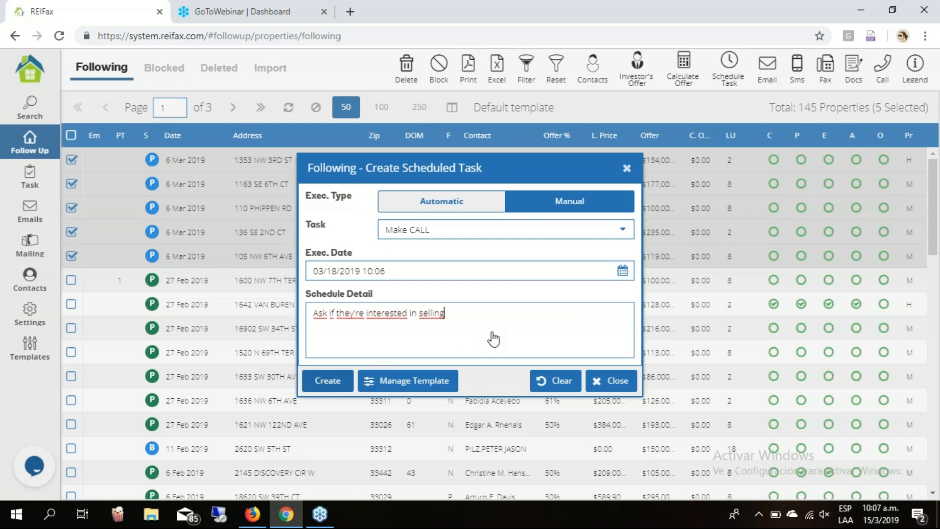
click(328, 380)
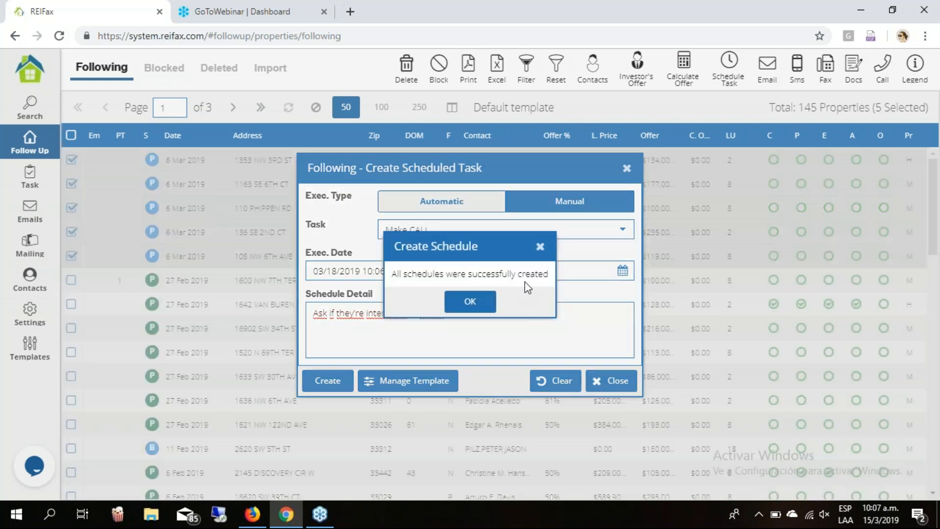
Dismiss the success message, close the scheduling dialog and uncheck the selected properties.
click(471, 300)
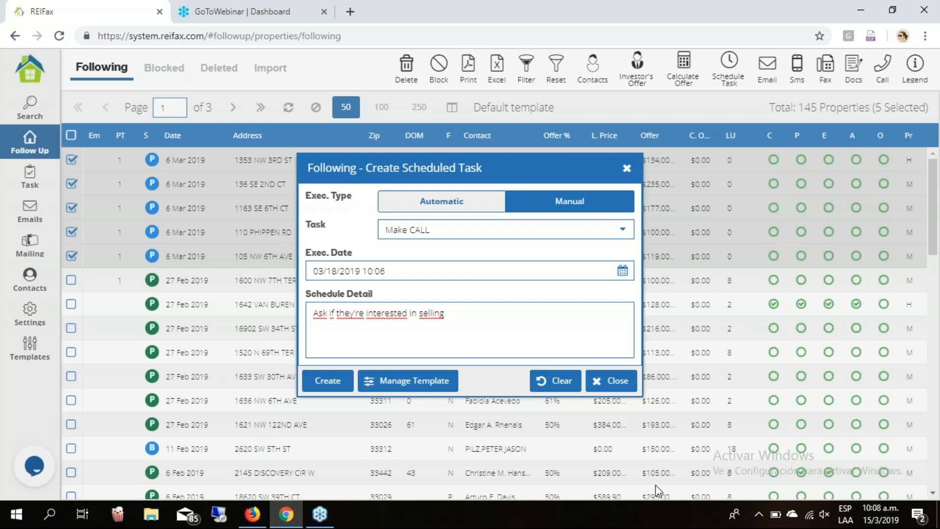
click(611, 380)
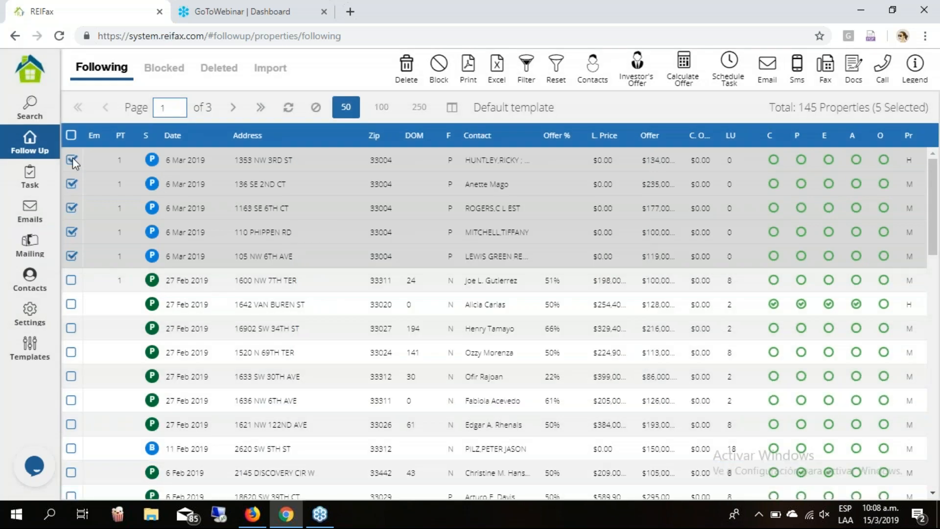
click(613, 240)
click(179, 425)
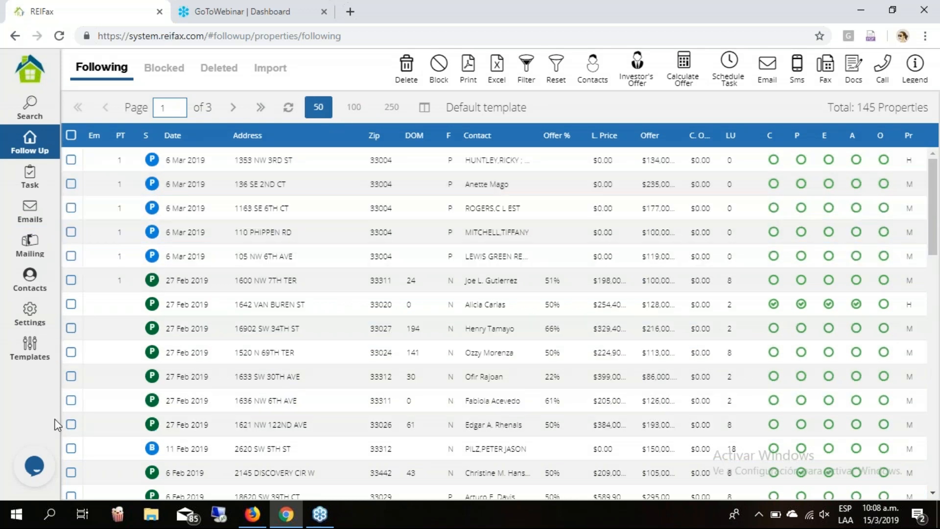
Go to Templates, switch to Task Temp. and view the Follow up task template.
click(36, 348)
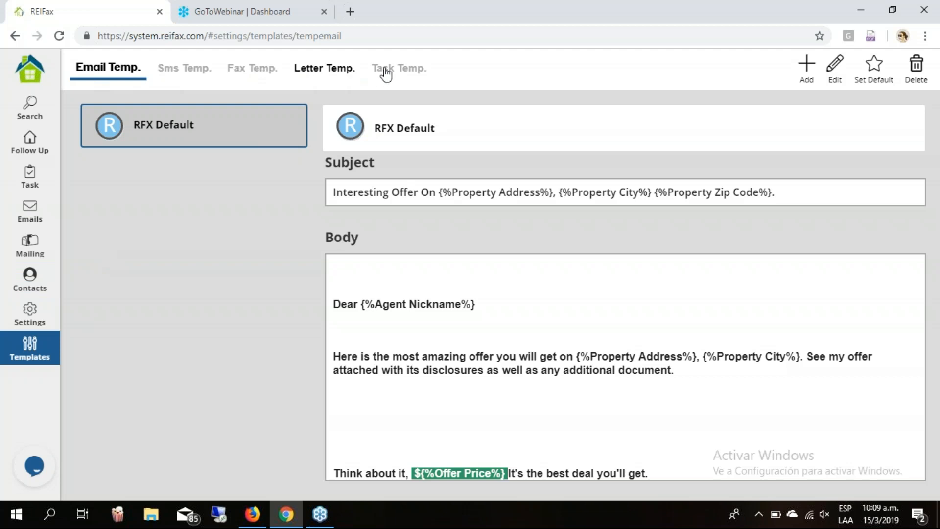
click(414, 75)
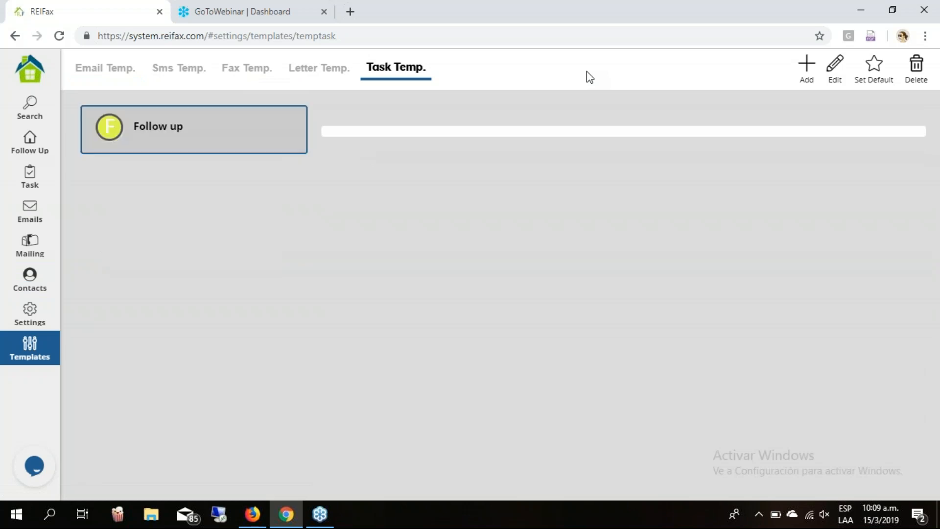
click(194, 136)
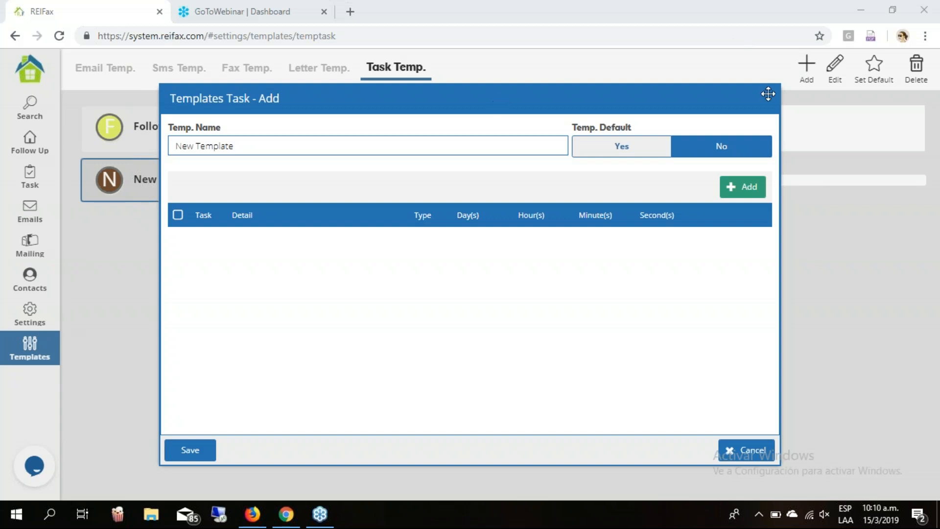
Name the new task template 'New offer' and make it the default.
click(744, 449)
click(24, 179)
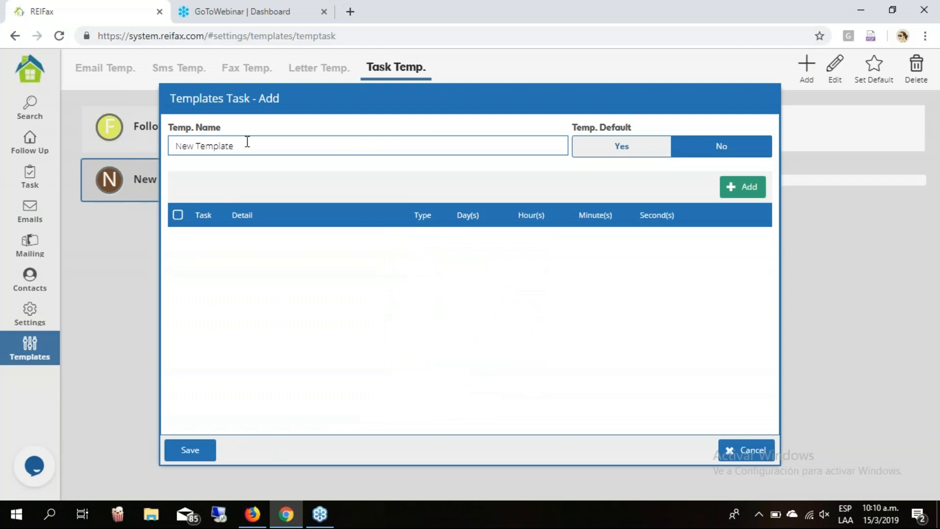
drag(248, 144, 155, 145)
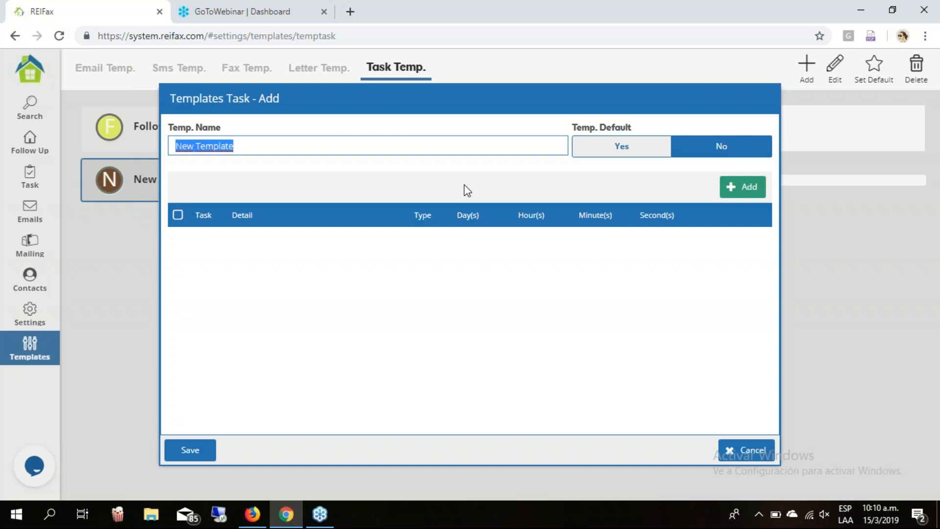
text(New offer)
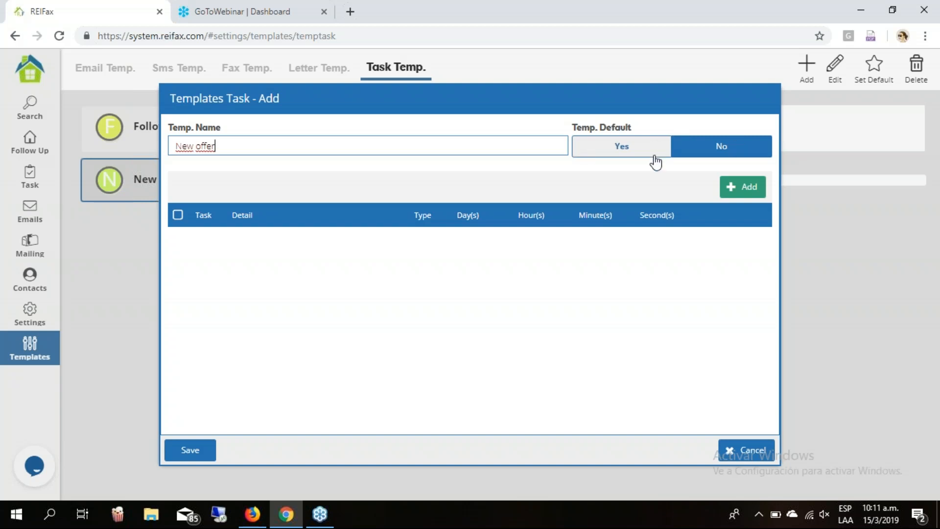
click(621, 147)
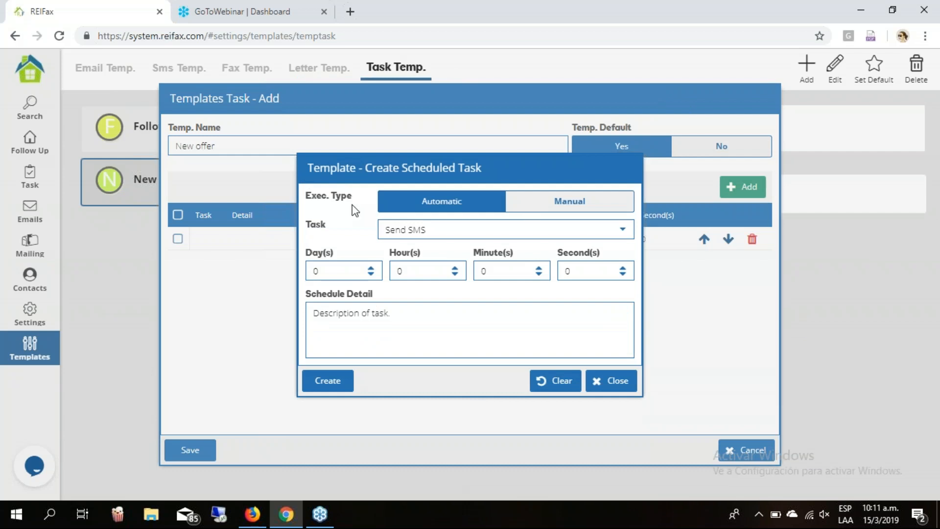
Set the template task to a manual Make CALL after 10 minutes, detail 'ask if they want to sell'.
click(609, 209)
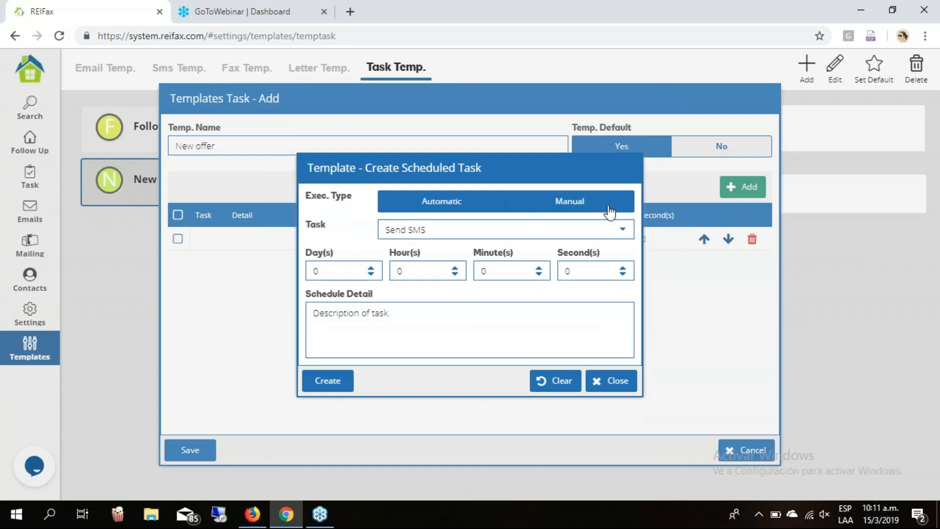
click(623, 230)
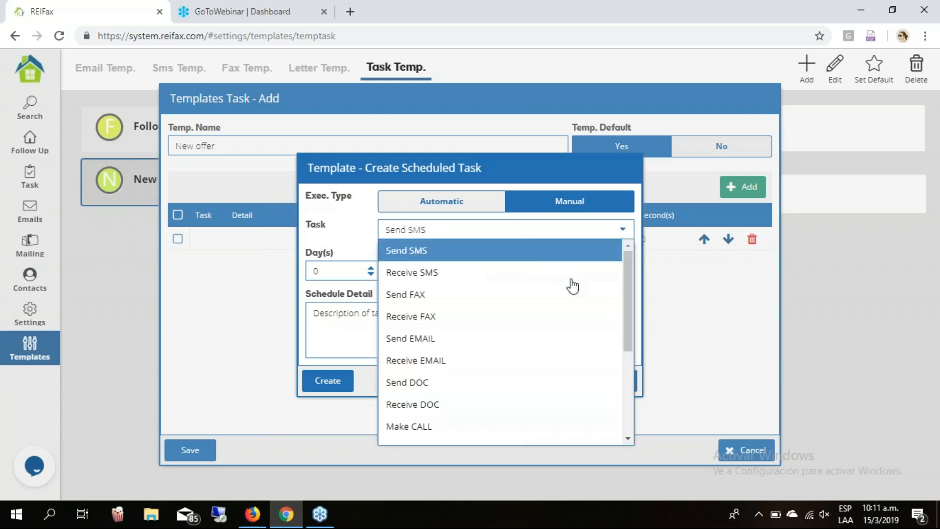
click(420, 427)
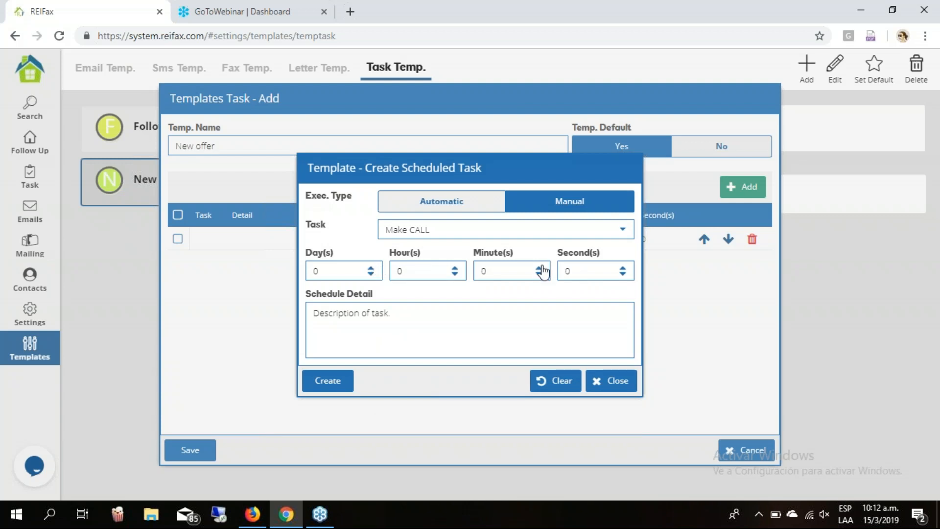
double_click(483, 271)
text(10)
click(467, 314)
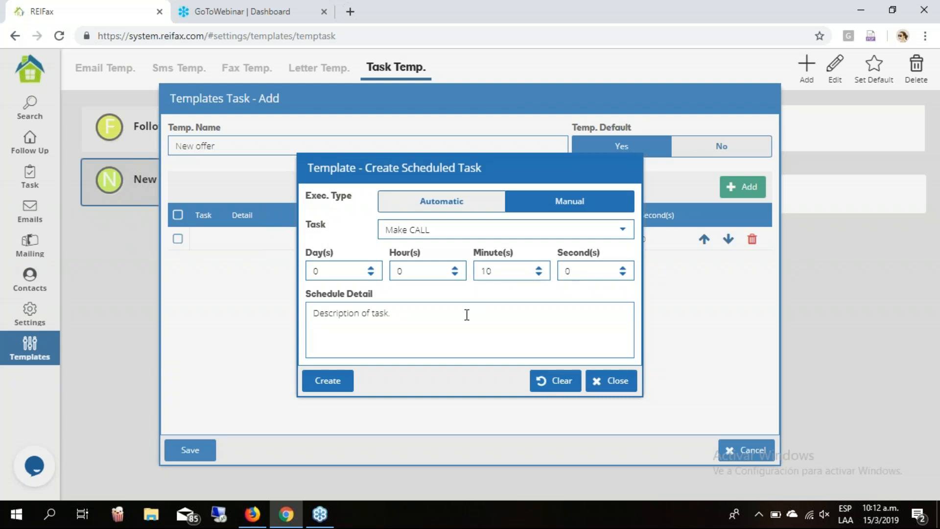
text(ask if)
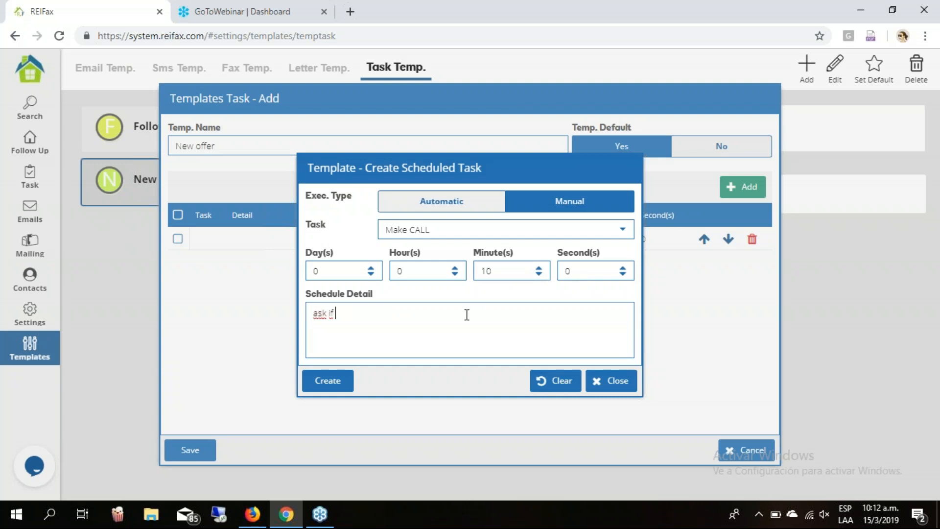
text( they want to sell)
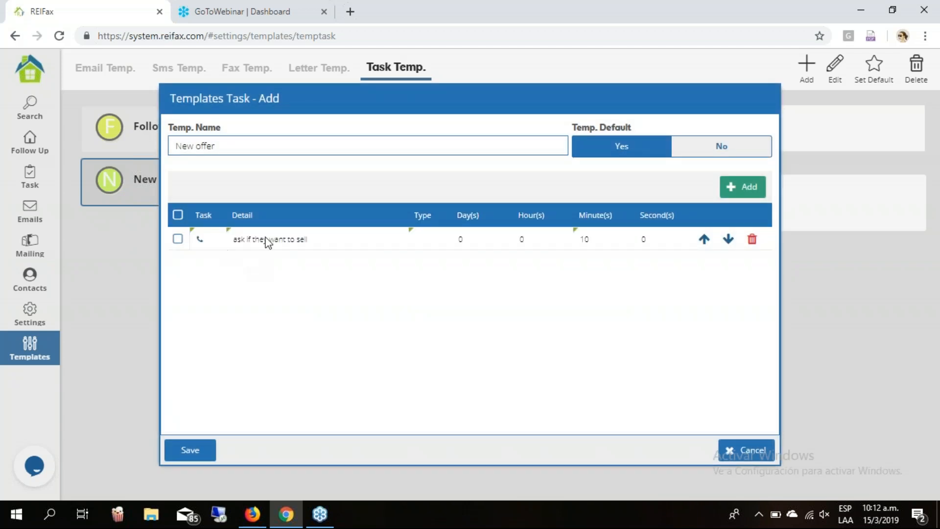
Select the new call task row and save the New offer template.
click(201, 241)
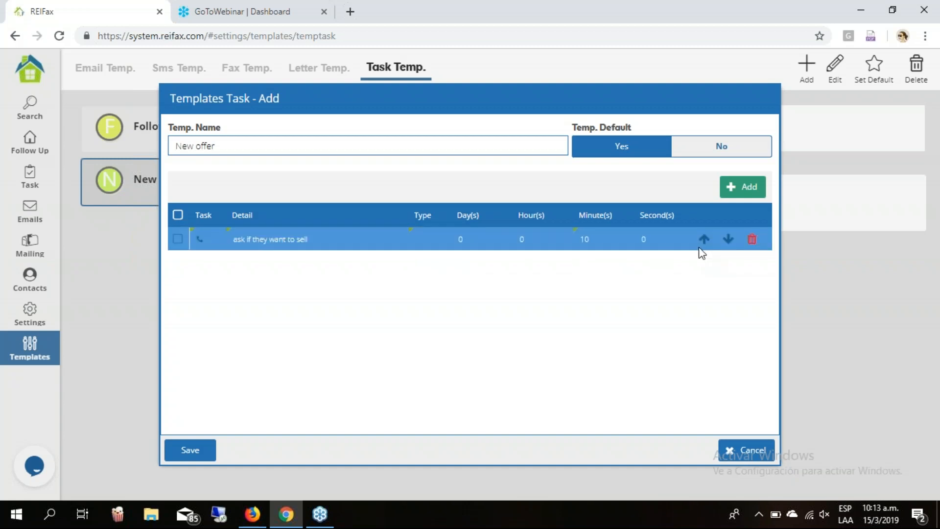
click(936, 231)
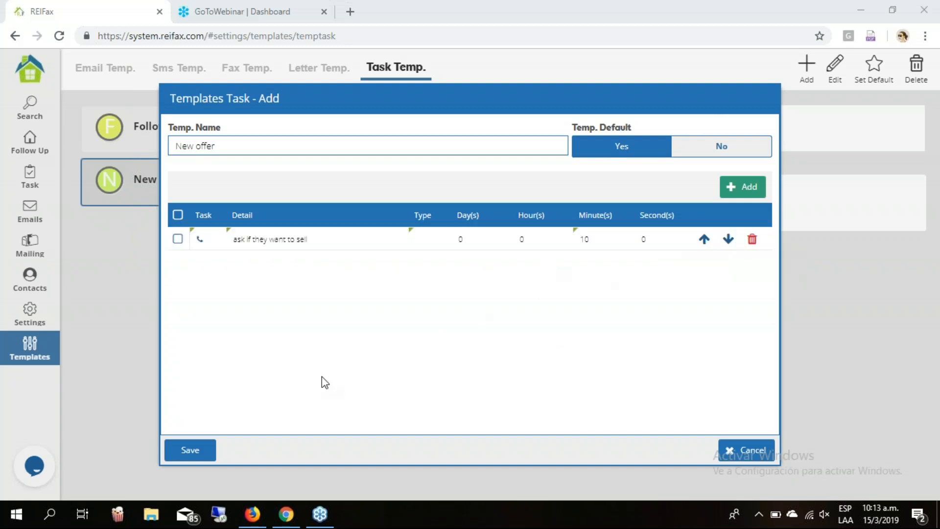
click(190, 450)
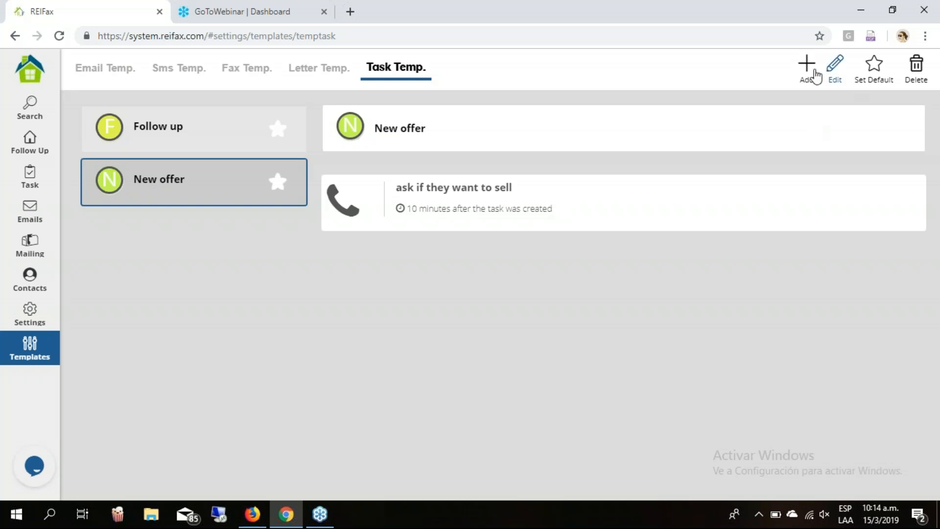
Edit New offer and add a task after 1 hour with detail 'ask if they want to sell'.
click(835, 64)
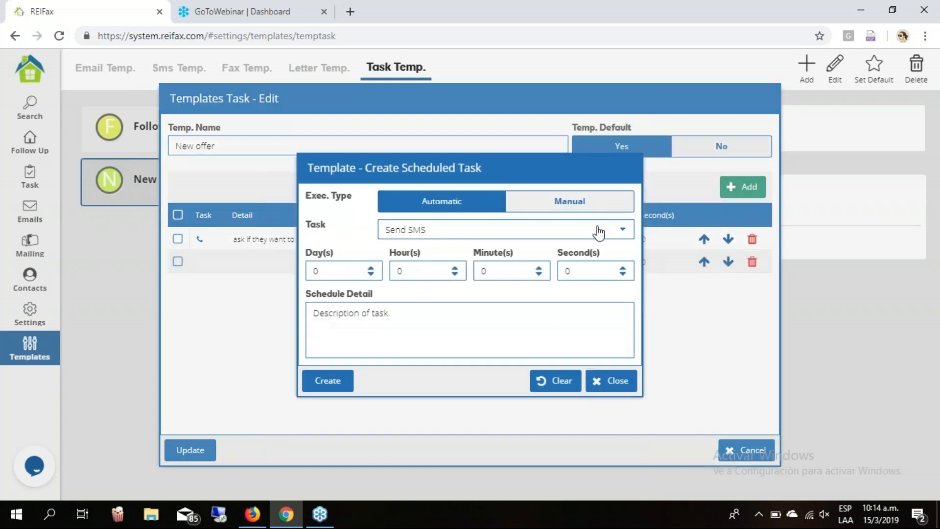
click(455, 271)
click(439, 336)
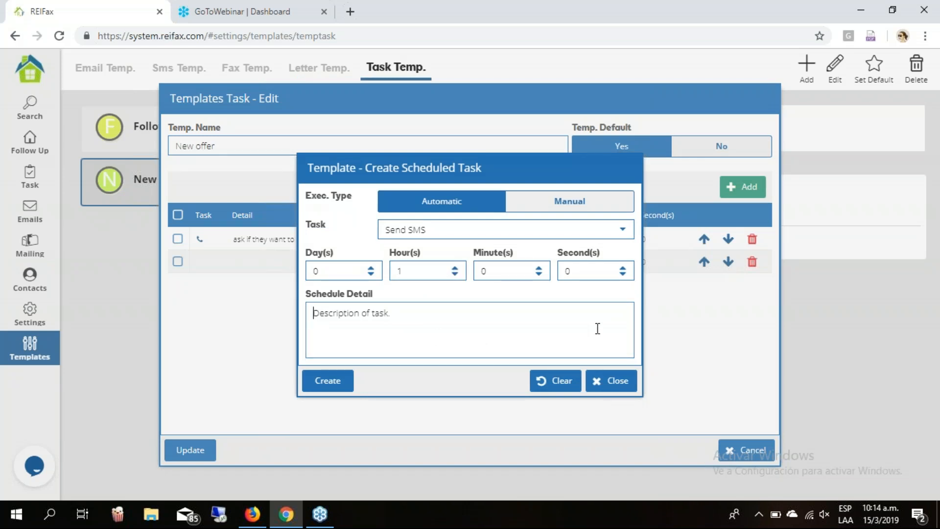
text(ask if they)
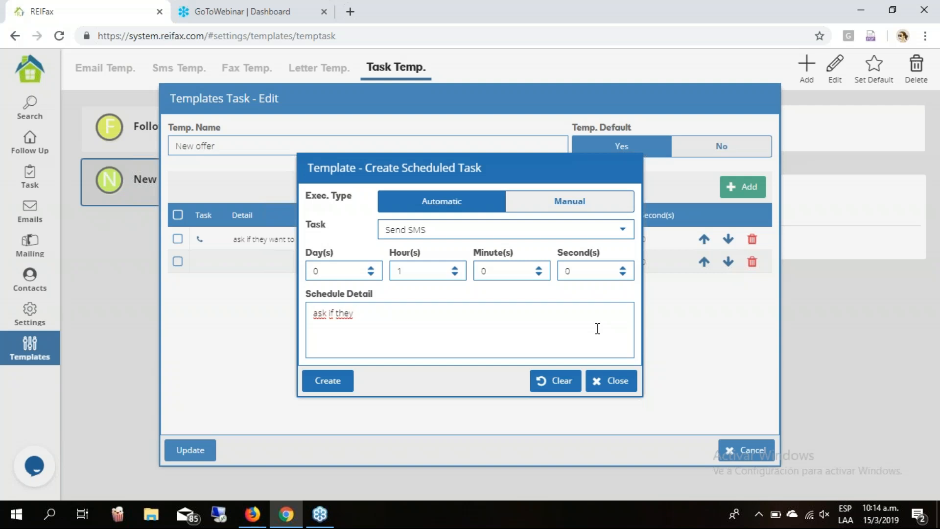
text( want to see)
key(BackSpace)
text(ll)
Create the SMS task and replace its default message with 'Hello'.
click(323, 383)
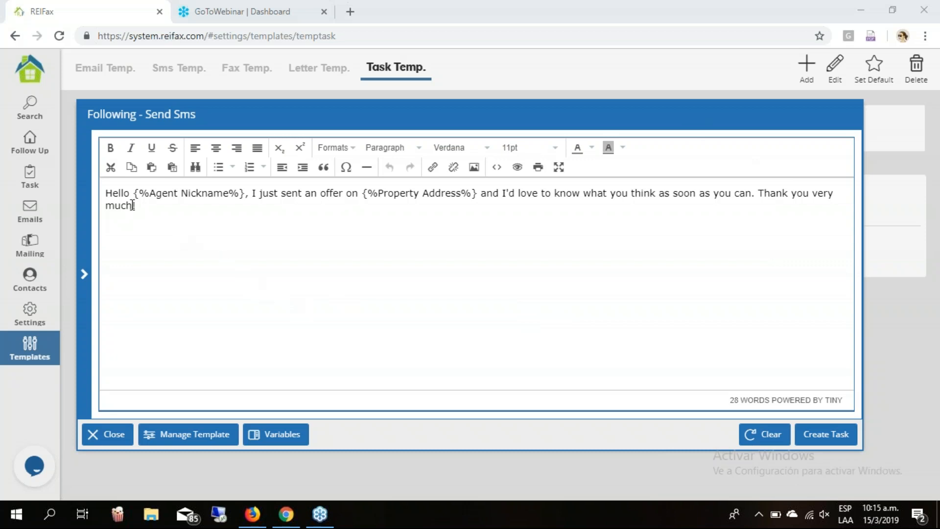
click(115, 189)
triple_click(116, 189)
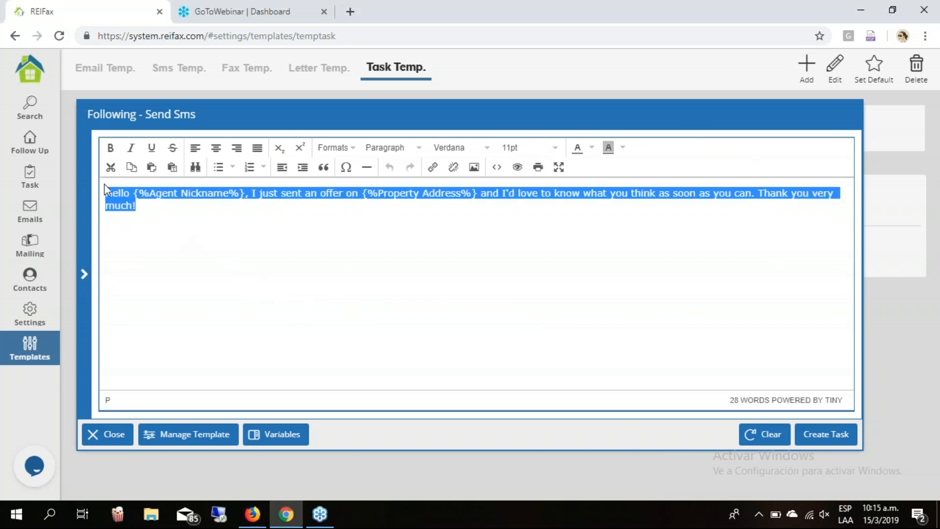
text(Hello)
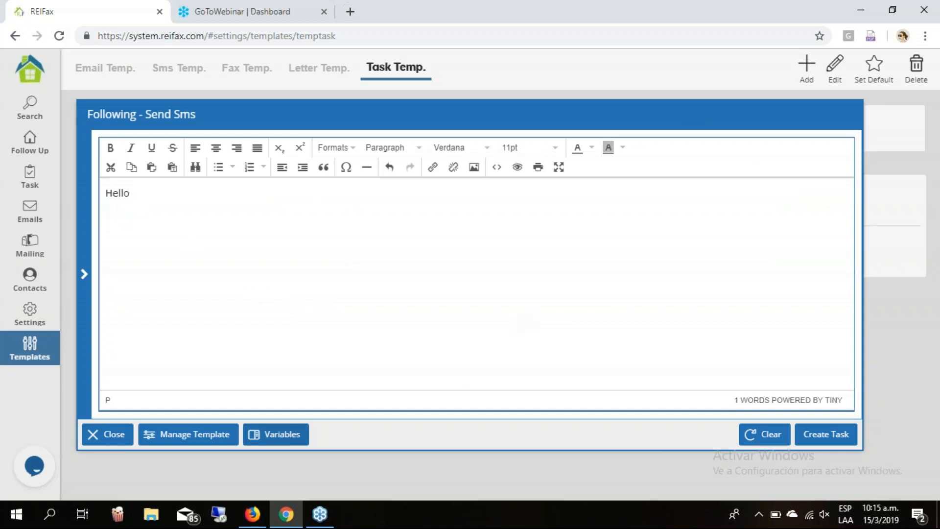
Insert the Owner Name variable so the message begins 'Hello {%Owner Name%}'.
click(283, 442)
click(150, 228)
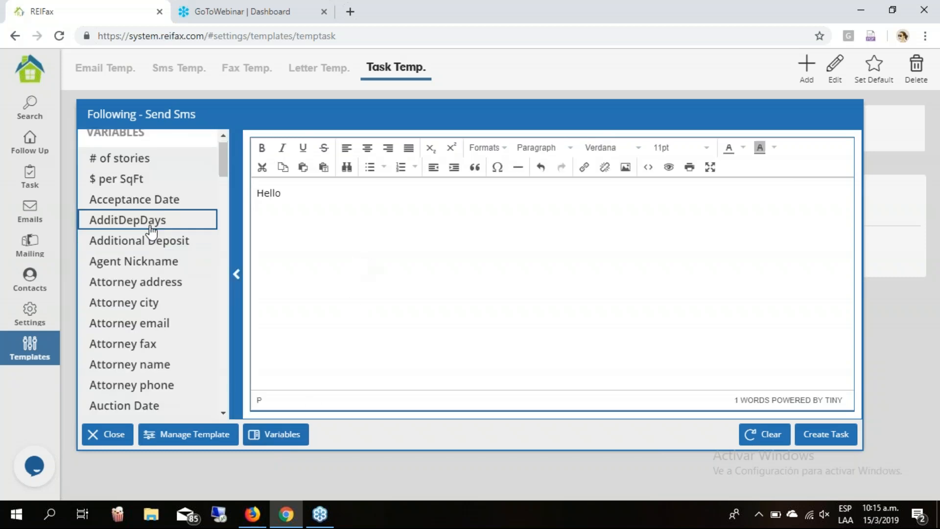
scroll(149, 228, down, 20)
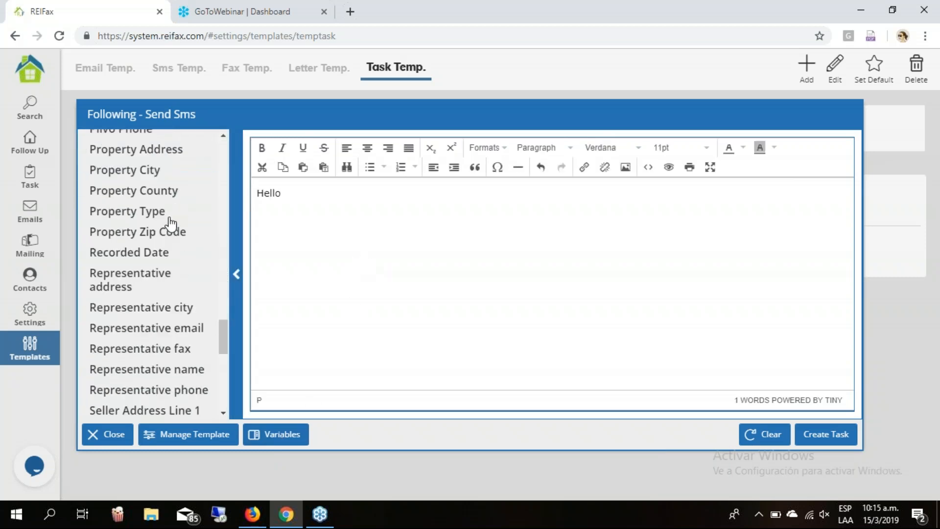
scroll(170, 220, up, 3)
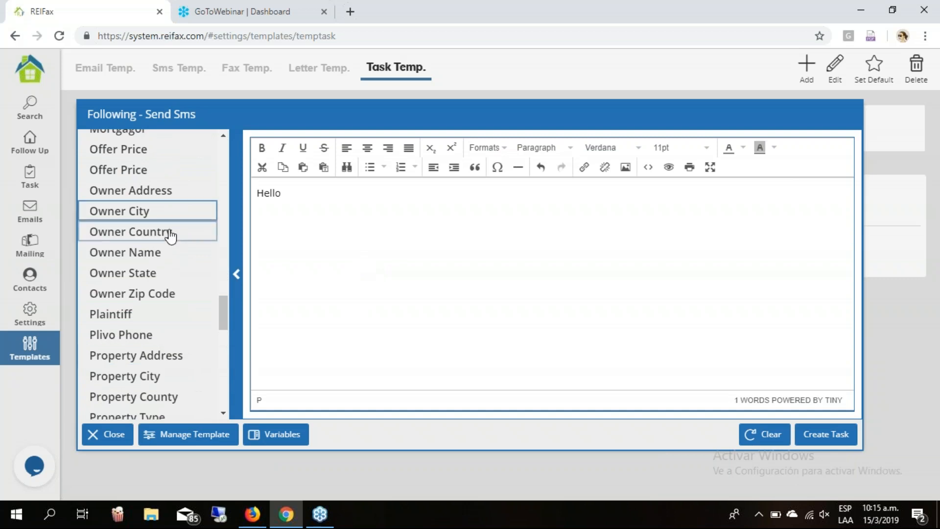
double_click(170, 262)
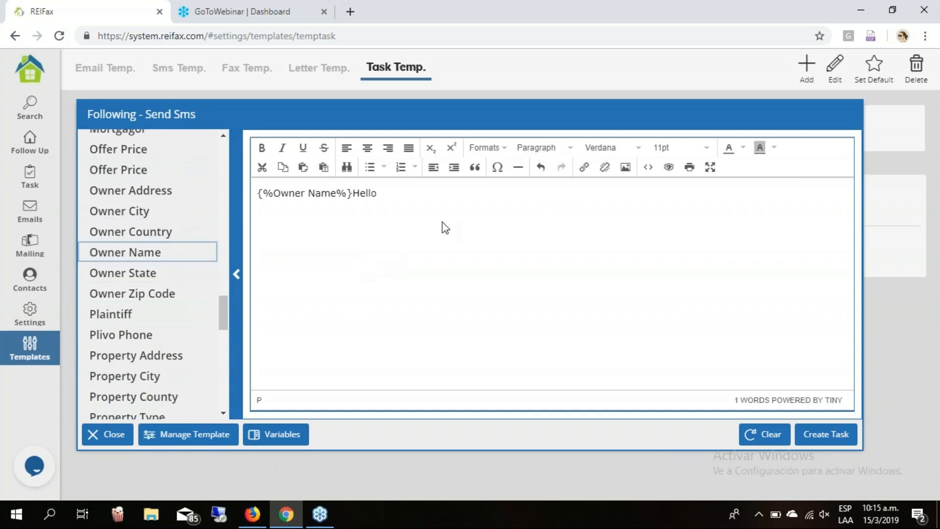
drag(352, 193, 396, 193)
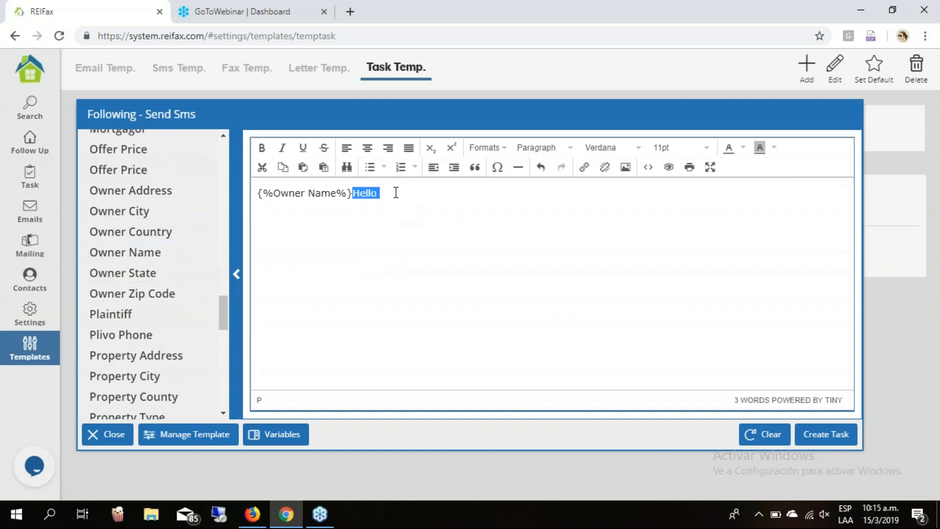
key(BackSpace)
key(Home)
text(Hello)
Add 'I saw your property and I'm interested in making an offer', the contact number and 'Thanks!'.
key(End)
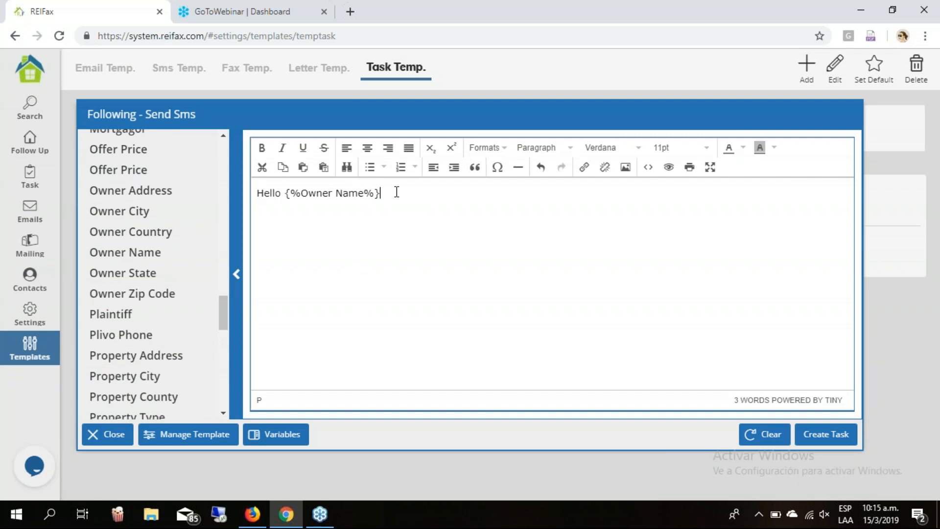
text(, I saw your r)
key(BackSpace)
text(property and)
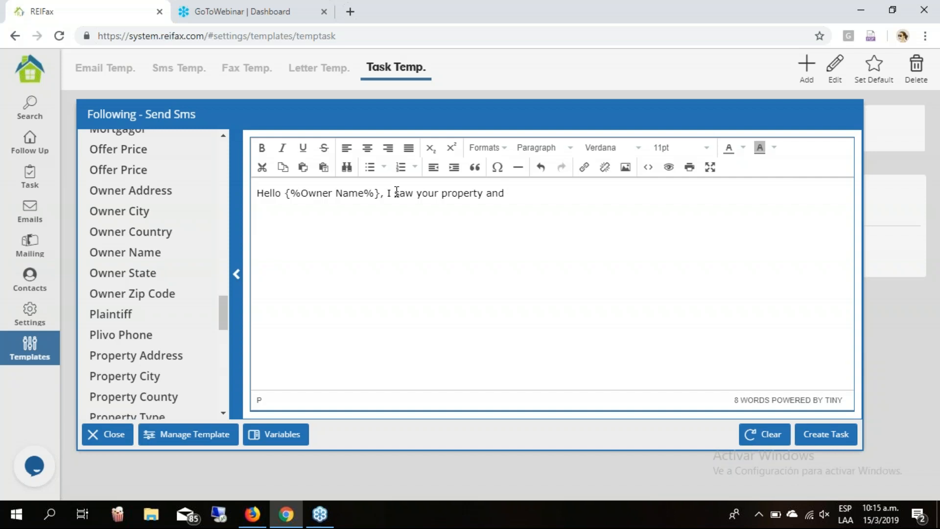
text(I'm interested in m)
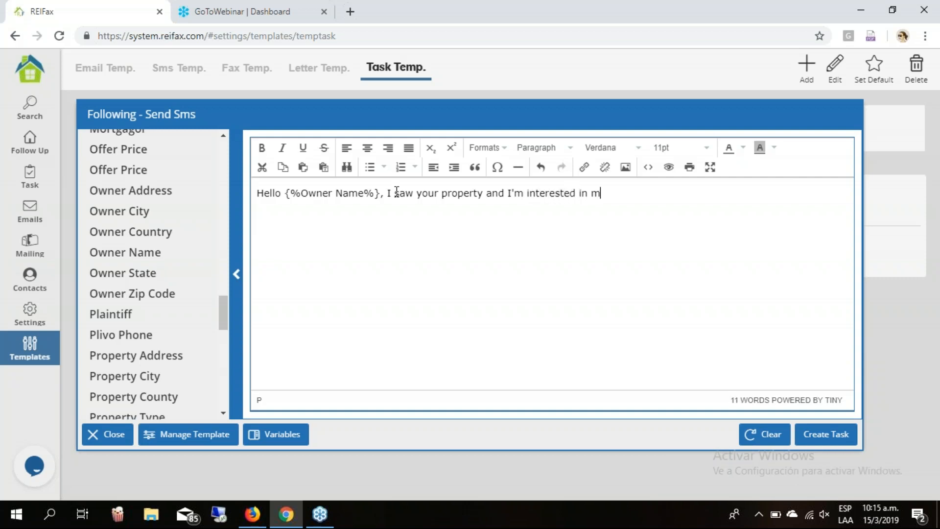
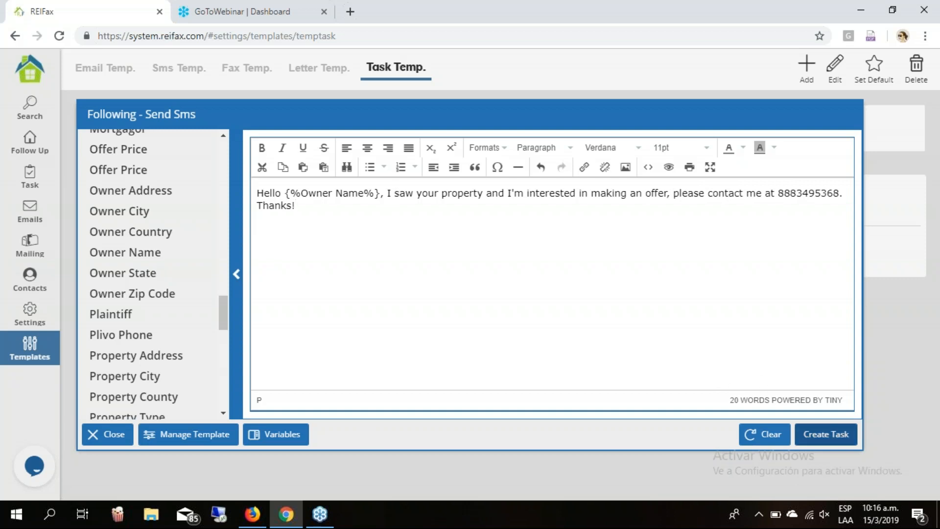
Add the SMS task to New offer, save the template, and discard the stray new template.
click(826, 434)
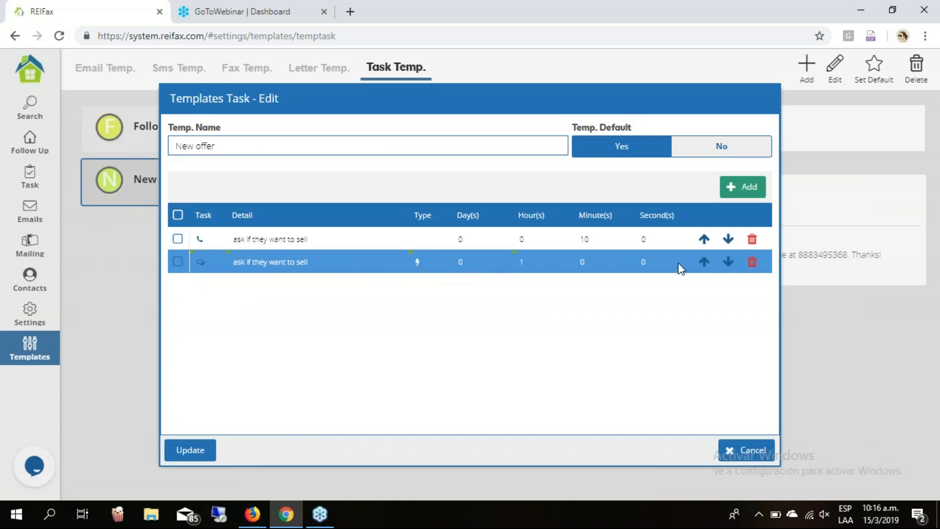
click(191, 450)
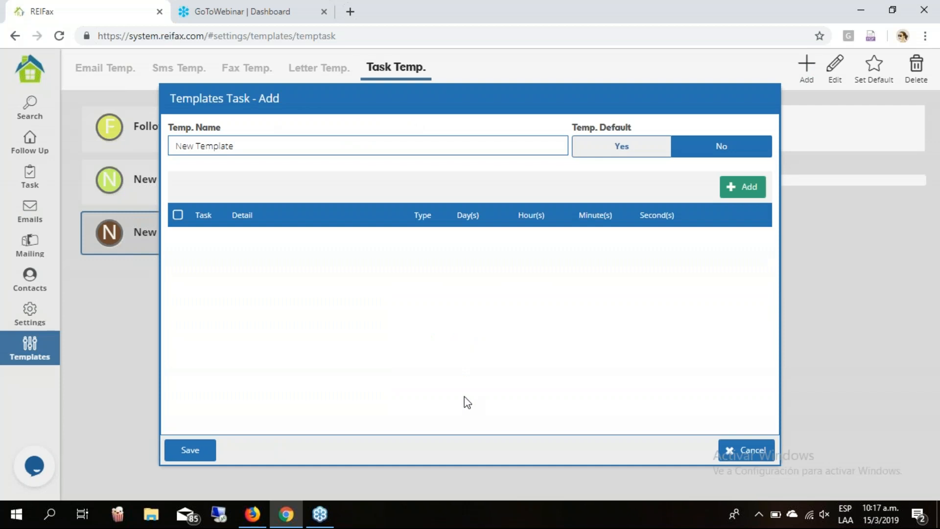
click(749, 455)
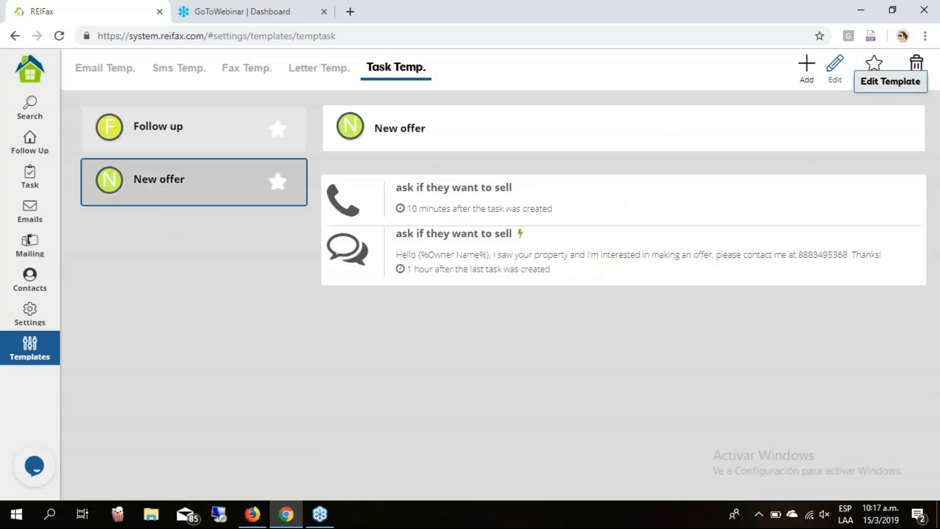
Add a manual Send DOC task to New offer, 2 days out, detailed 'send initial offer'.
click(838, 64)
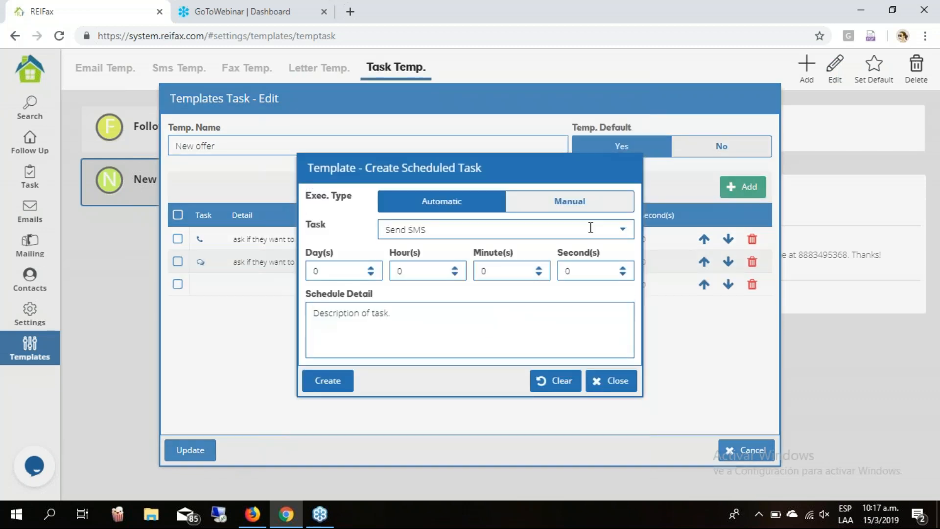
click(577, 204)
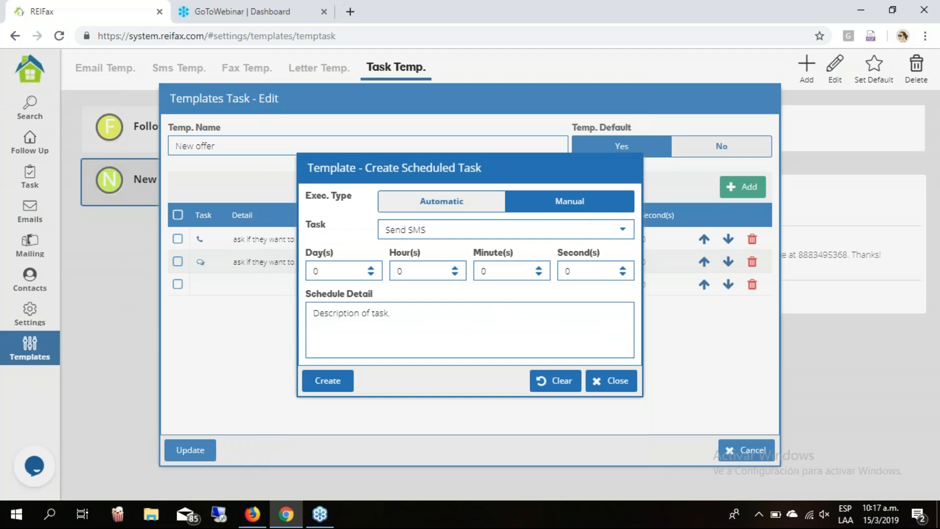
click(623, 230)
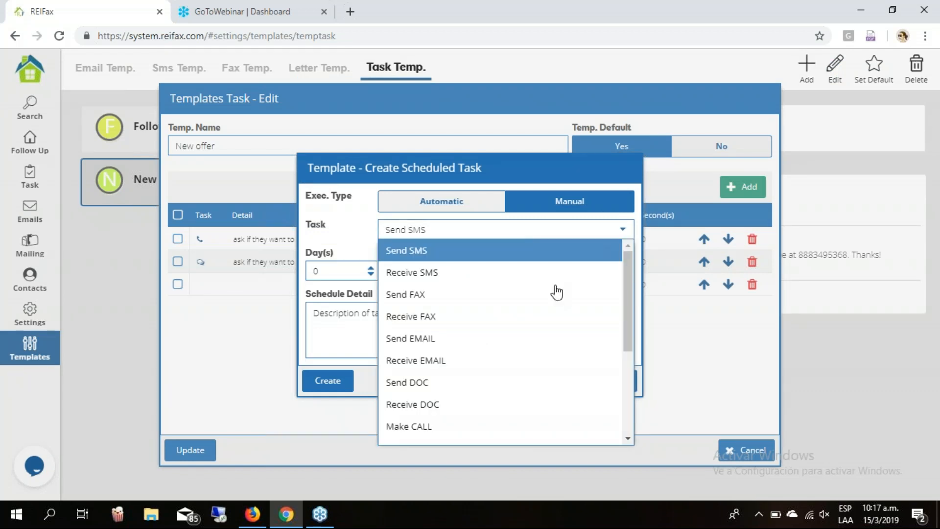
scroll(533, 346, down, 2)
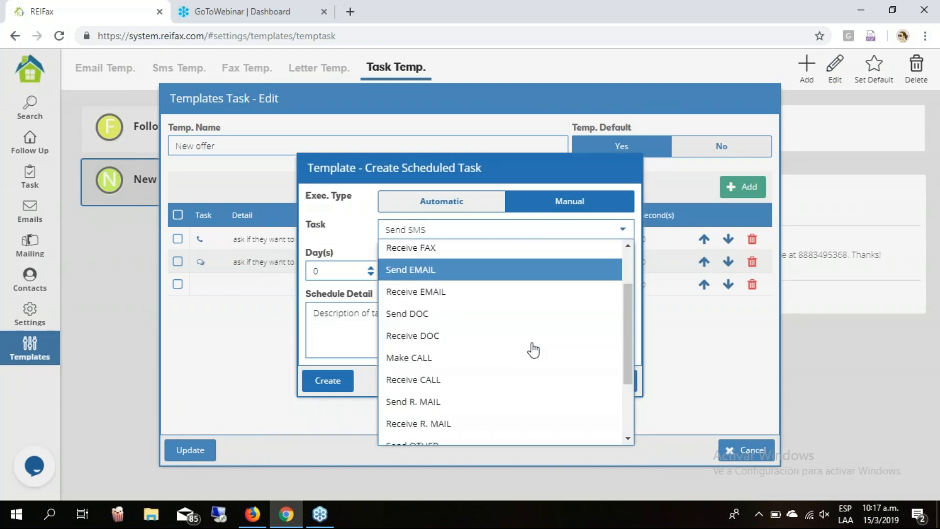
click(501, 325)
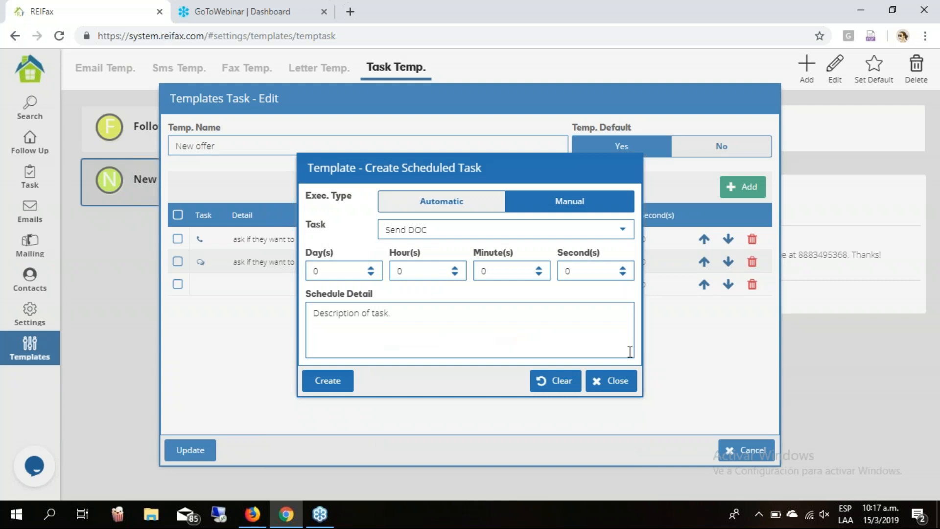
double_click(308, 269)
text(2)
click(473, 335)
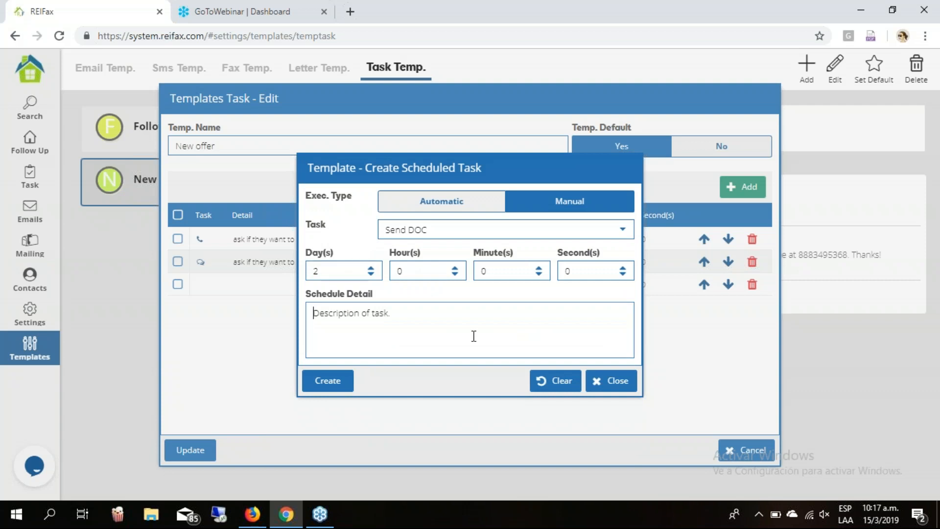
text(send initial)
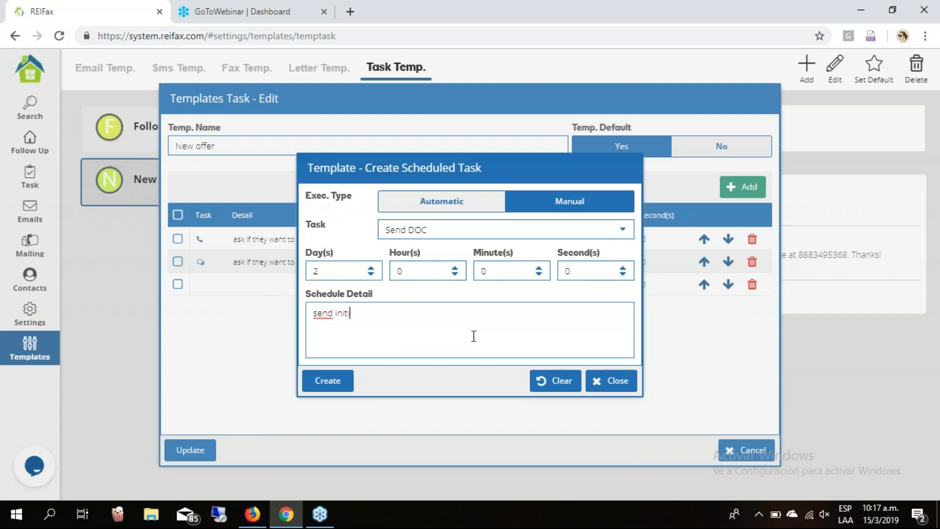
text( offer)
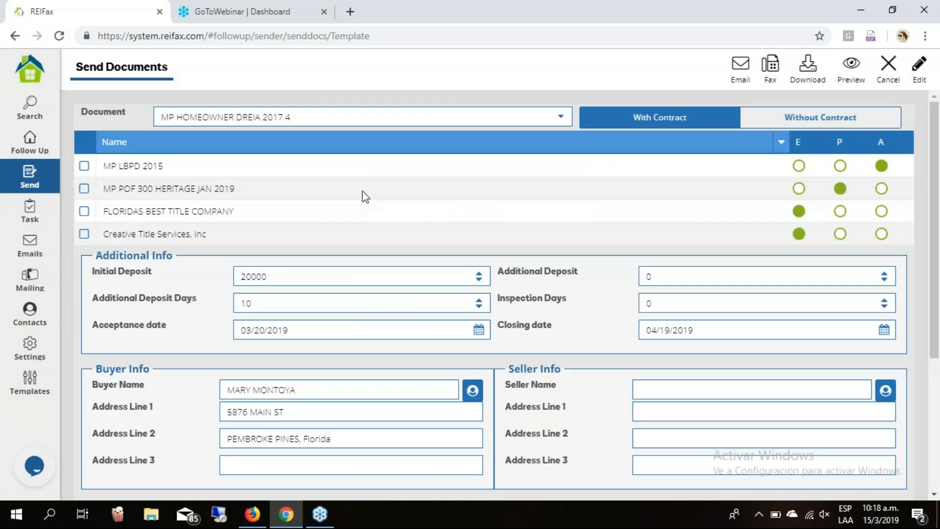
Use MP HOMEOWNER DREIA 2017.4 as the document and attach MP LBPD 2015 alongside it.
click(561, 123)
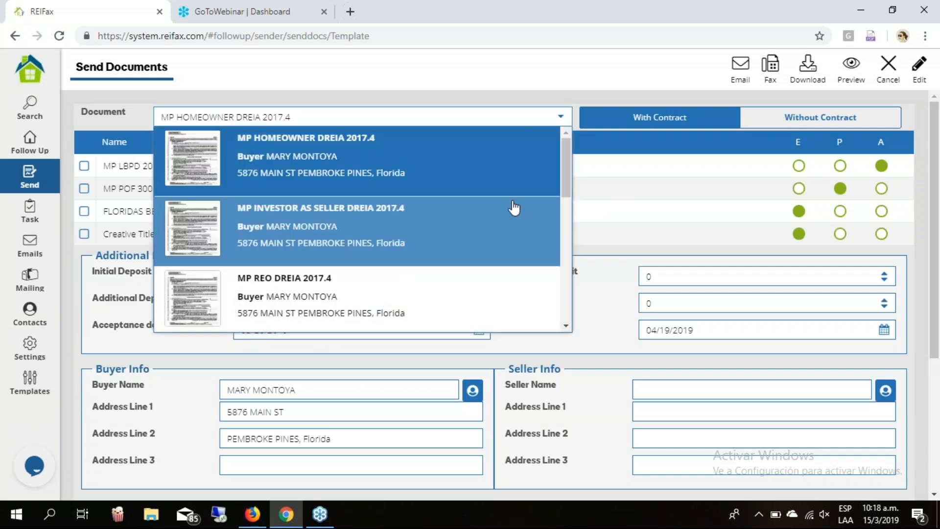
scroll(513, 208, down, 3)
scroll(513, 208, down, 5)
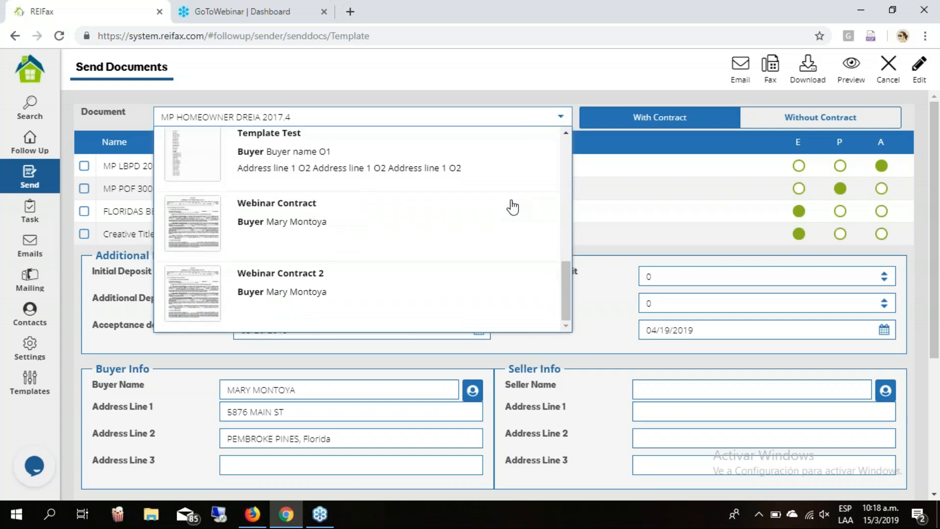
scroll(510, 206, up, 5)
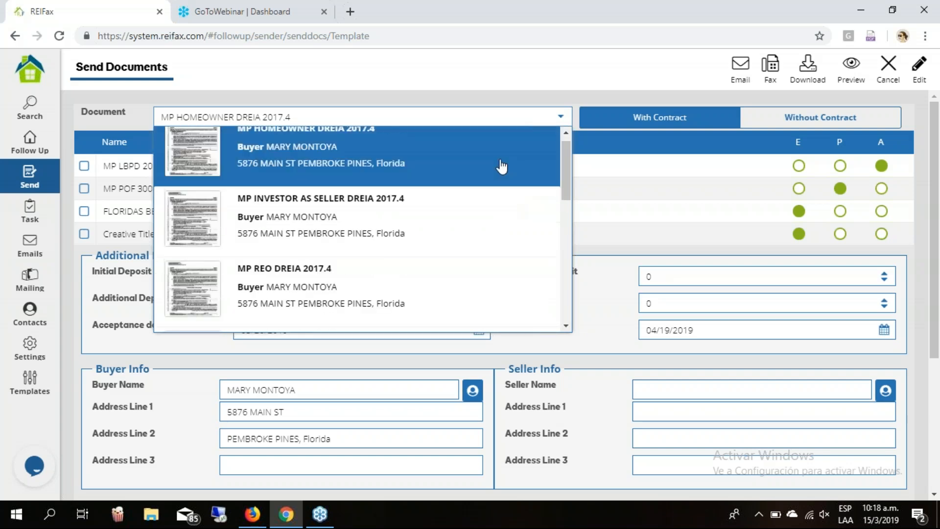
click(401, 76)
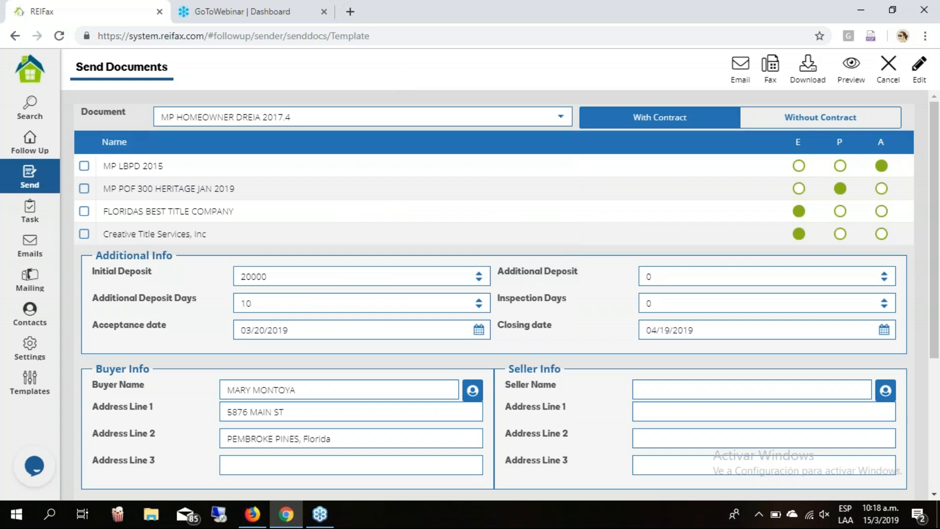
click(85, 165)
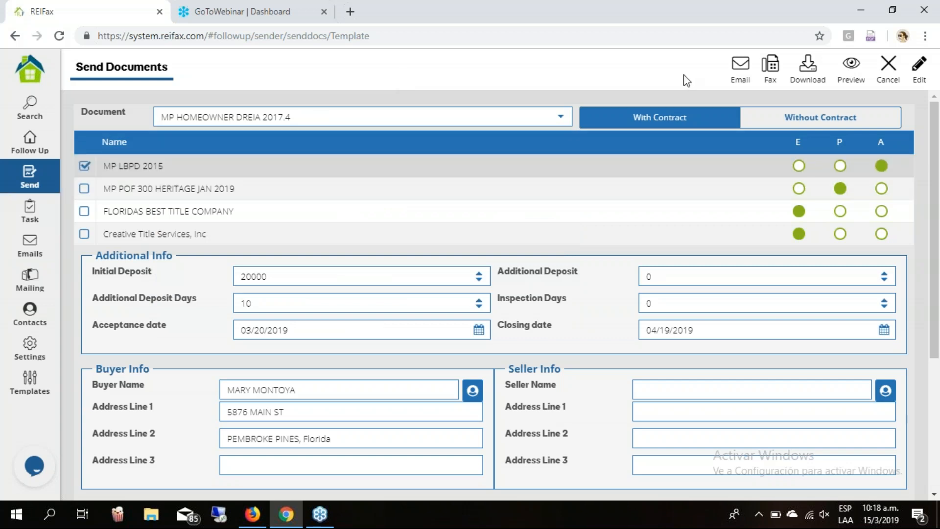
click(528, 189)
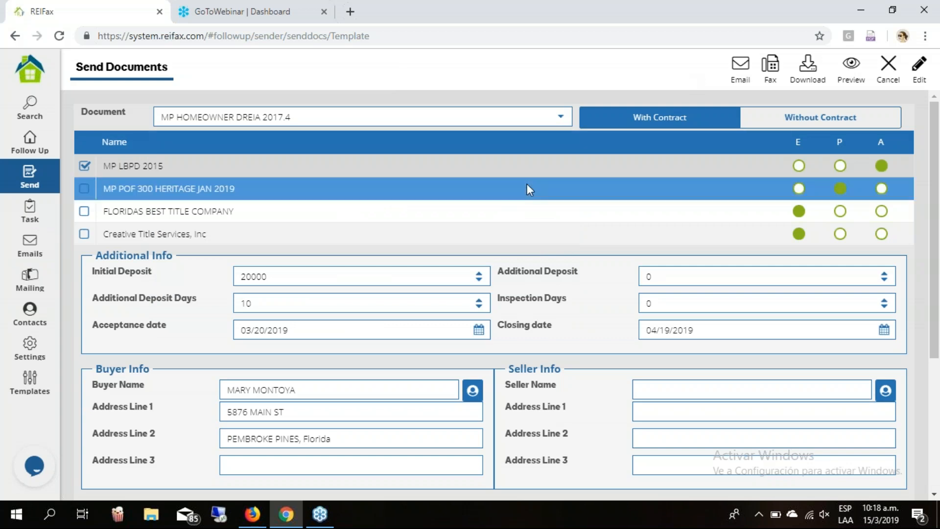
scroll(522, 186, down, 1)
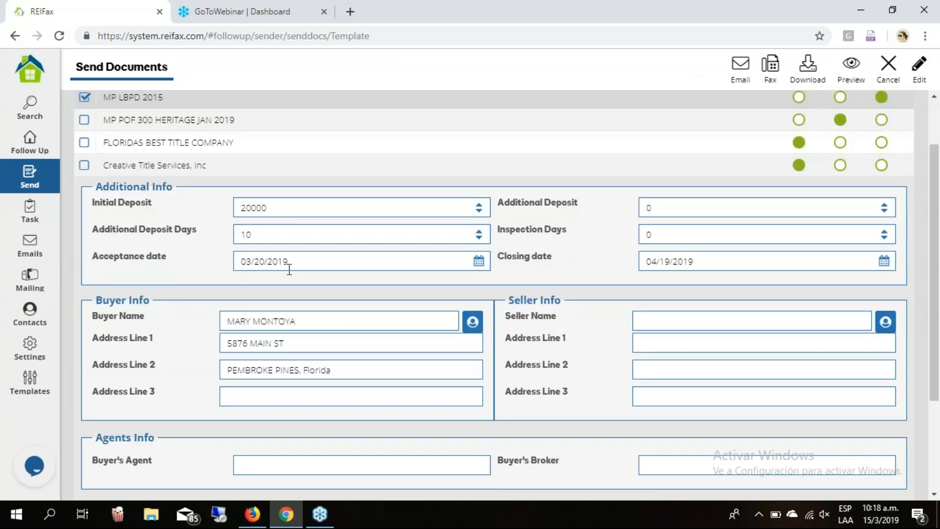
scroll(581, 271, down, 1)
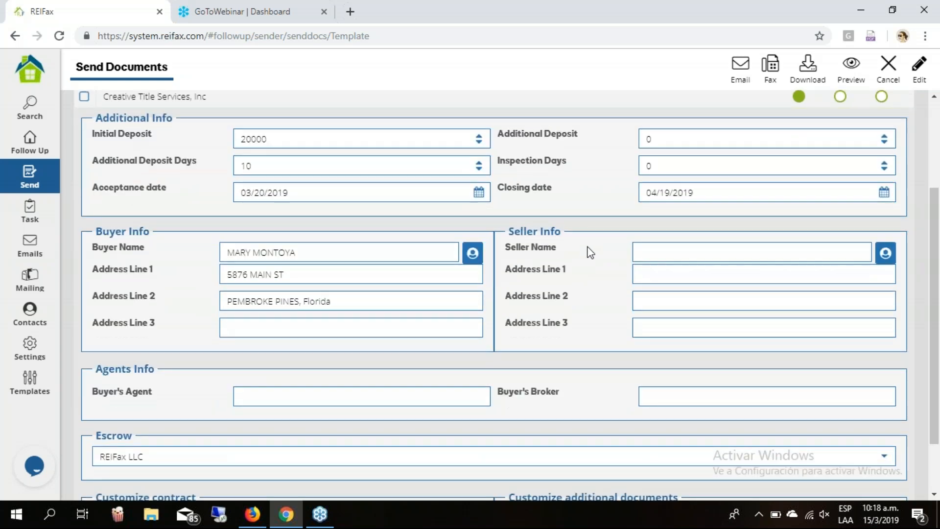
scroll(594, 280, down, 1)
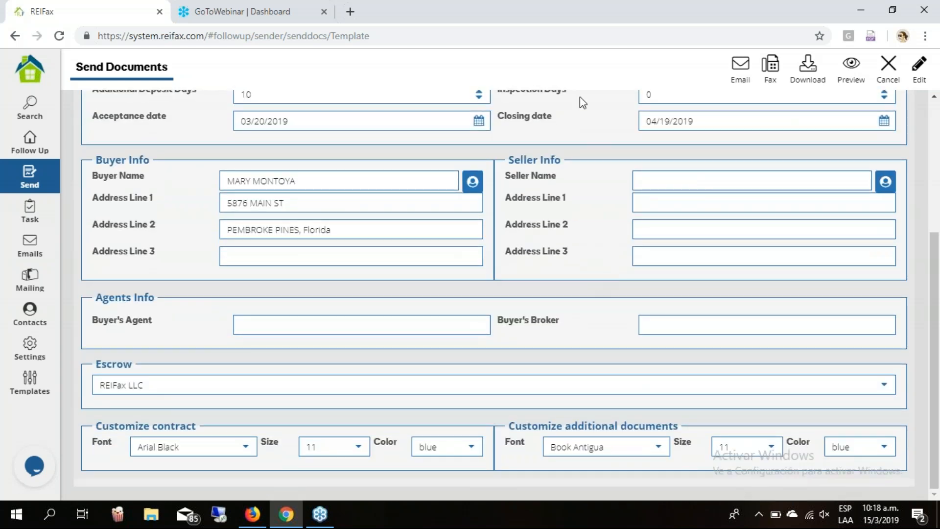
scroll(580, 96, up, 3)
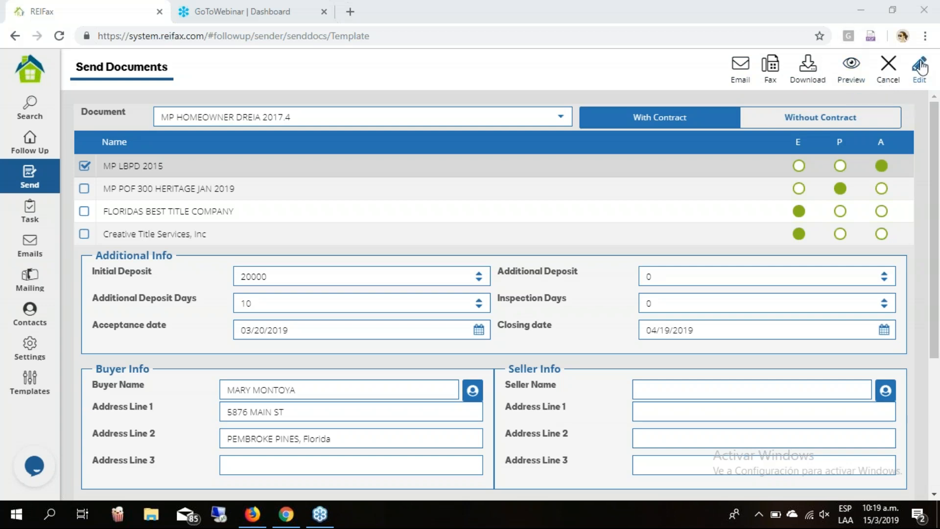
Email the documents with a copy to me, using the RFX Default email template.
click(742, 72)
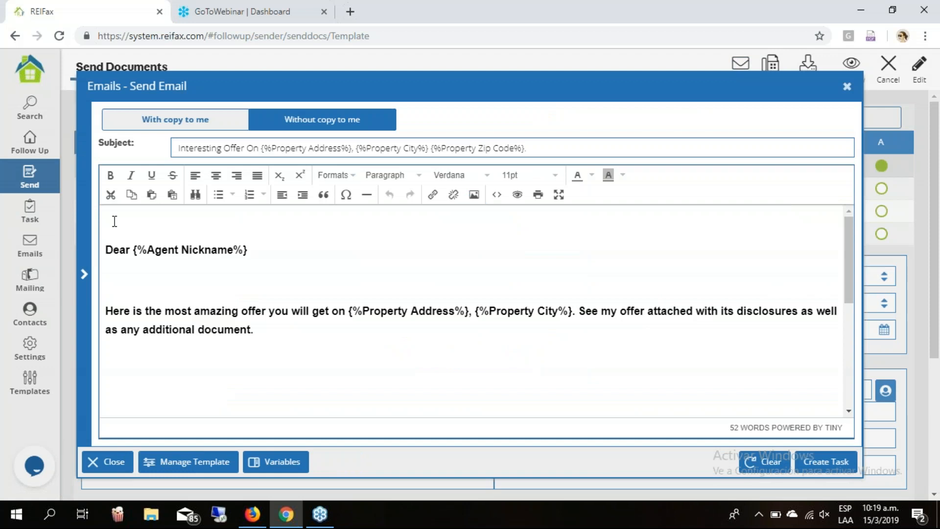
click(205, 126)
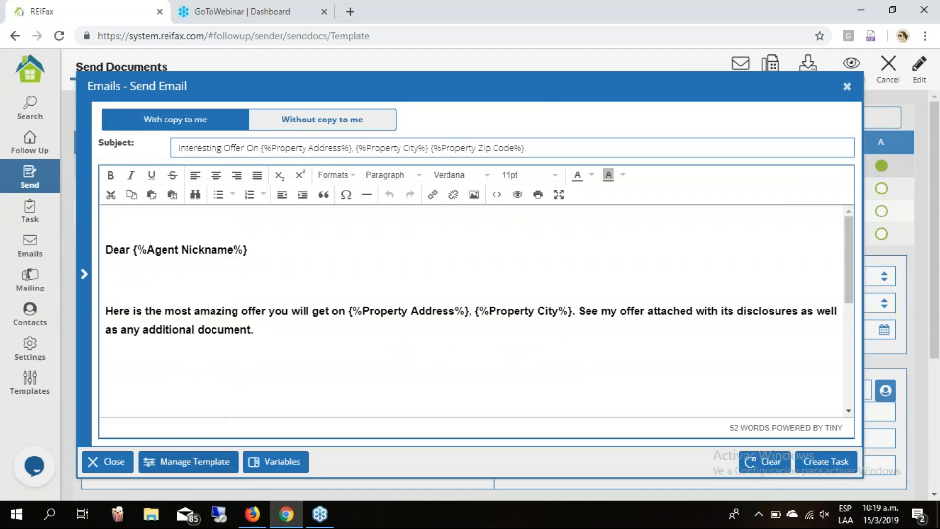
click(223, 456)
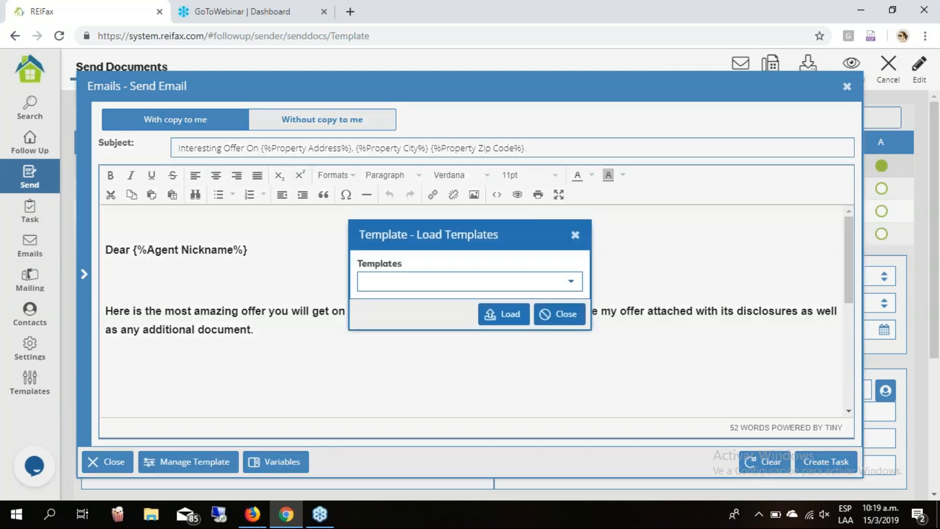
click(572, 284)
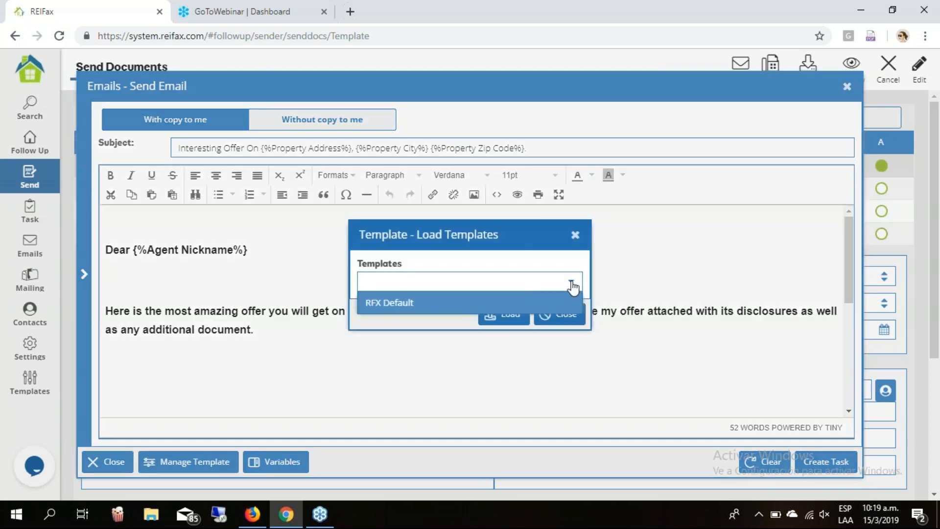
click(540, 304)
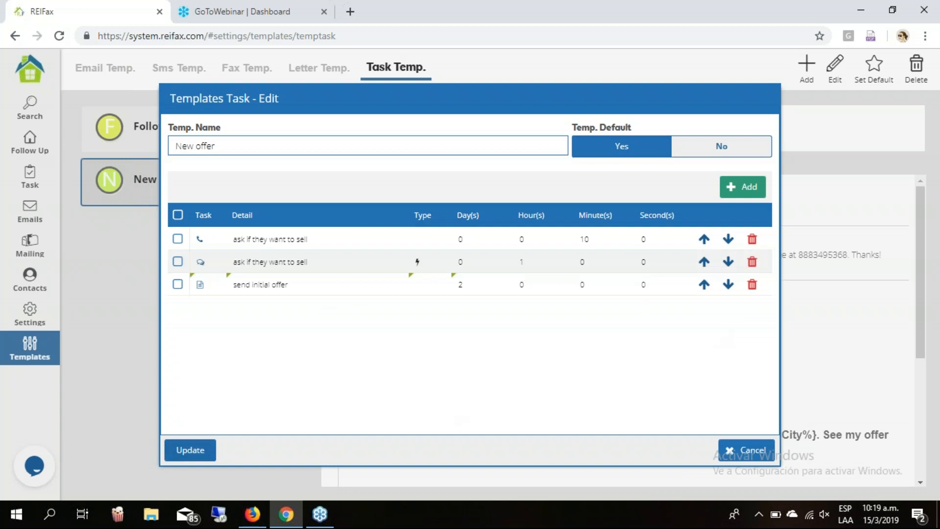
Save the New offer template and review its call, SMS and send initial offer tasks.
click(196, 455)
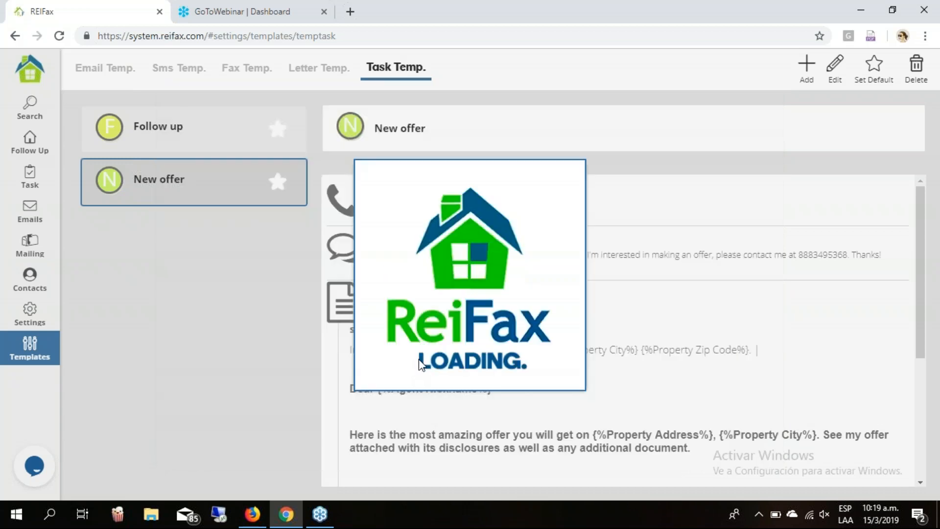
scroll(618, 350, down, 4)
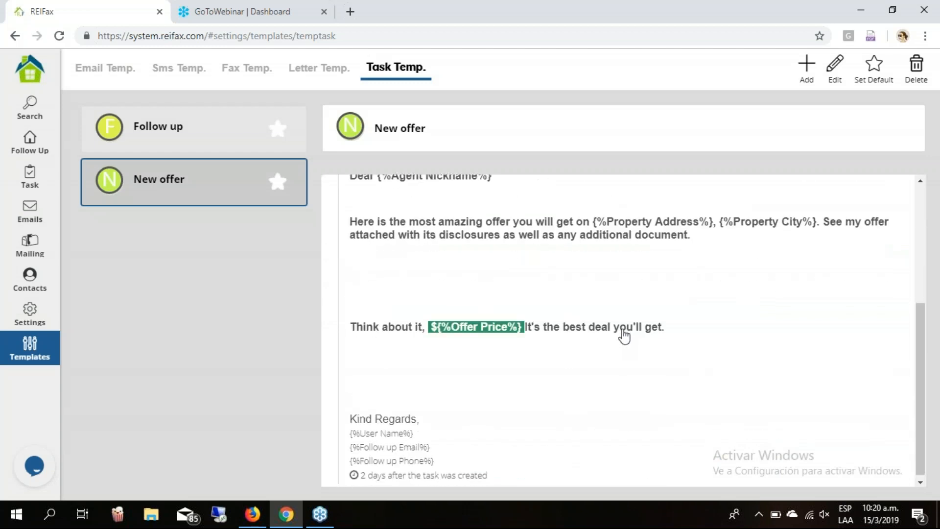
scroll(620, 349, up, 4)
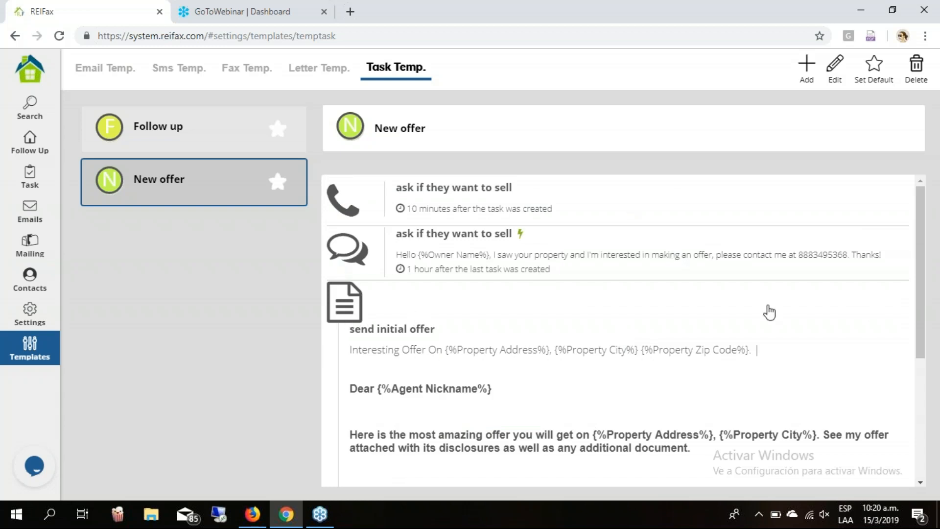
scroll(808, 303, down, 5)
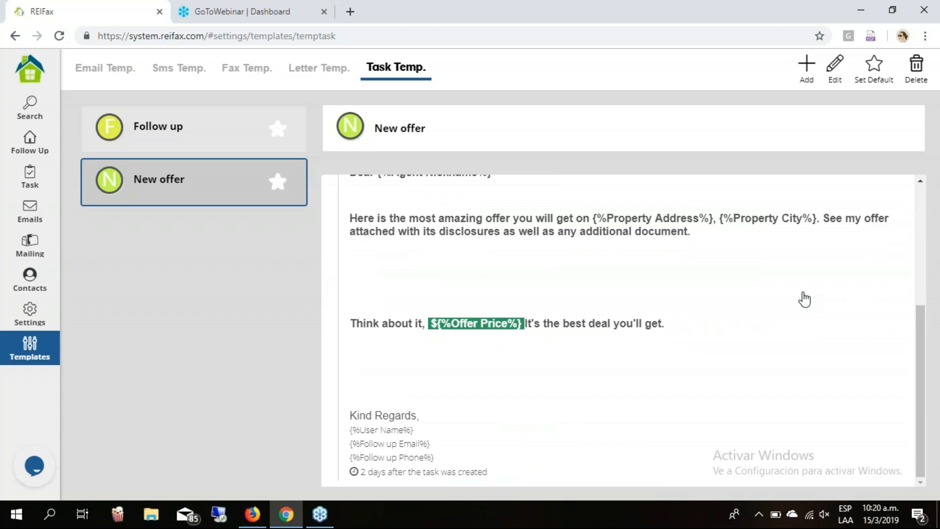
scroll(621, 266, up, 5)
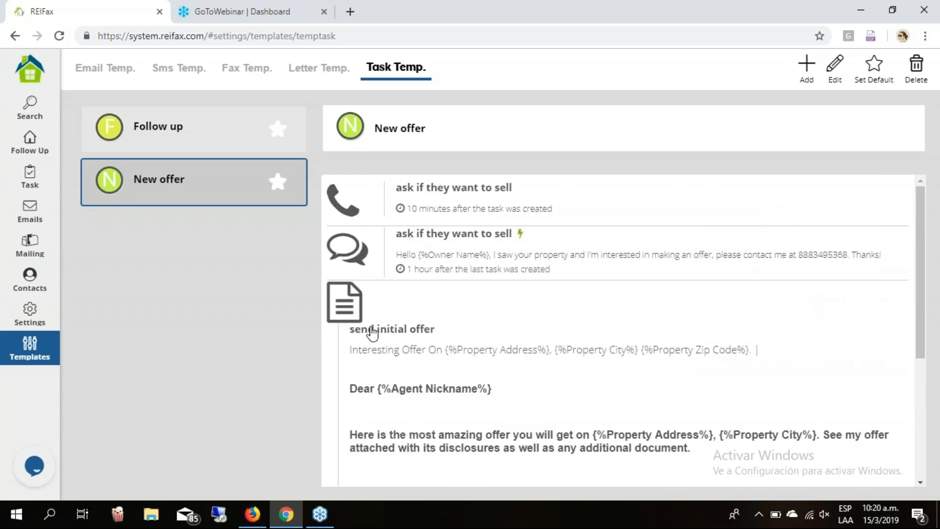
scroll(525, 337, down, 5)
scroll(494, 328, up, 5)
scroll(451, 318, down, 4)
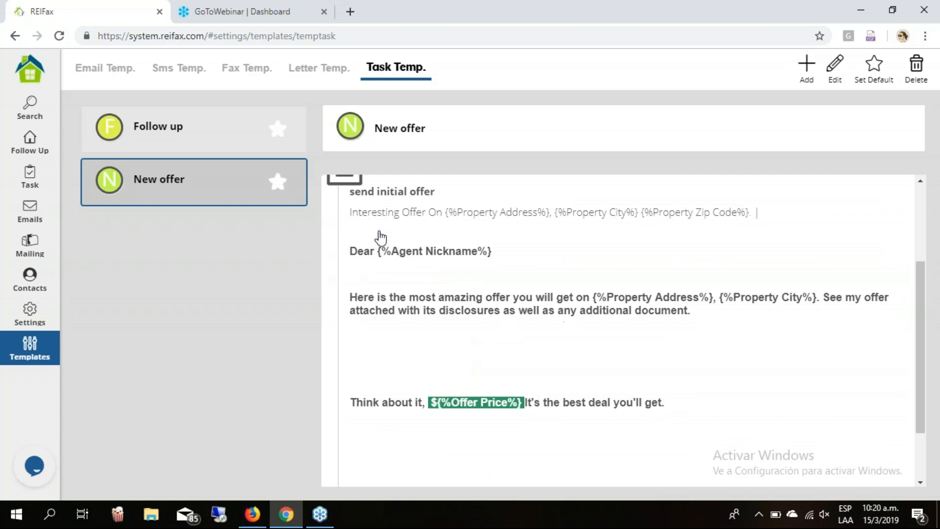
scroll(610, 331, down, 2)
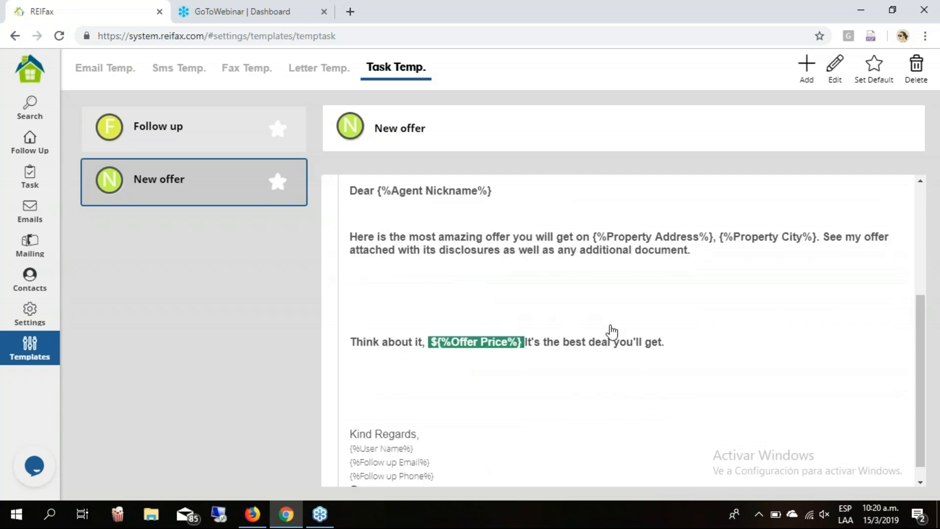
scroll(609, 330, down, 1)
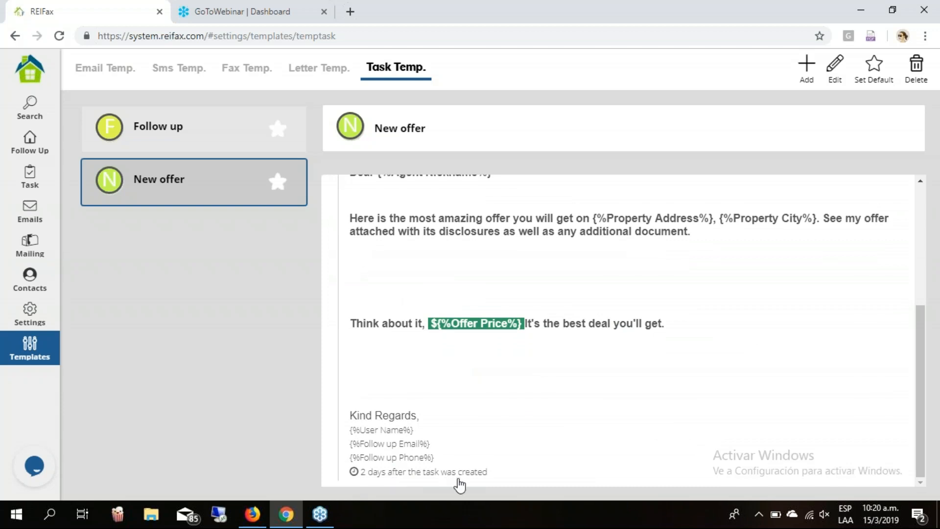
scroll(713, 294, up, 4)
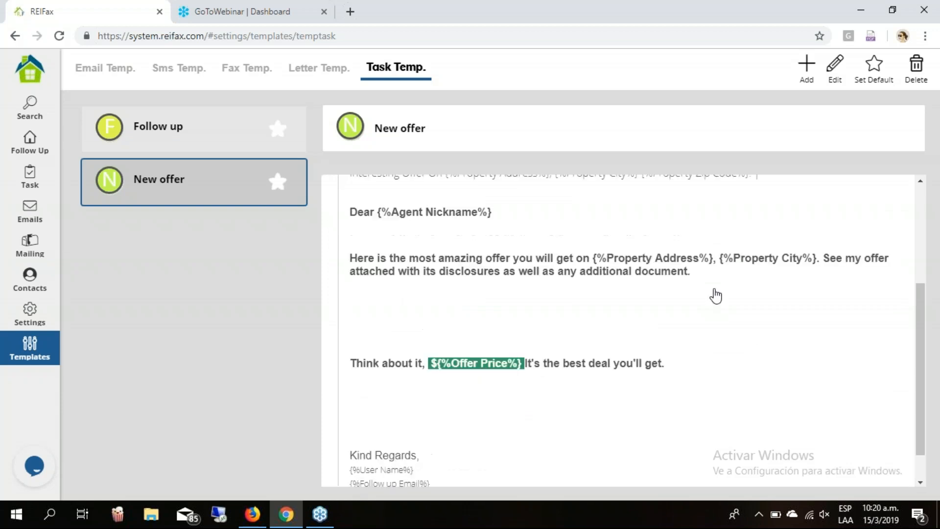
scroll(715, 295, up, 2)
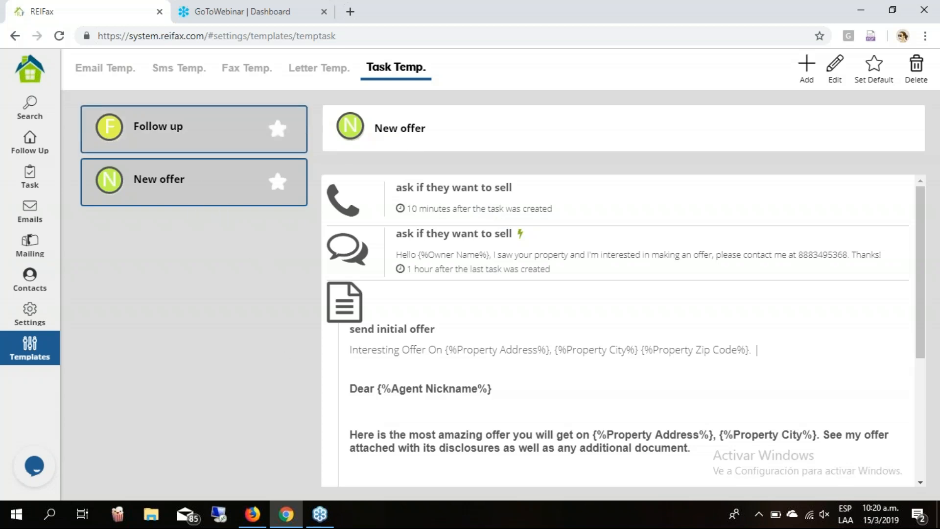
click(196, 129)
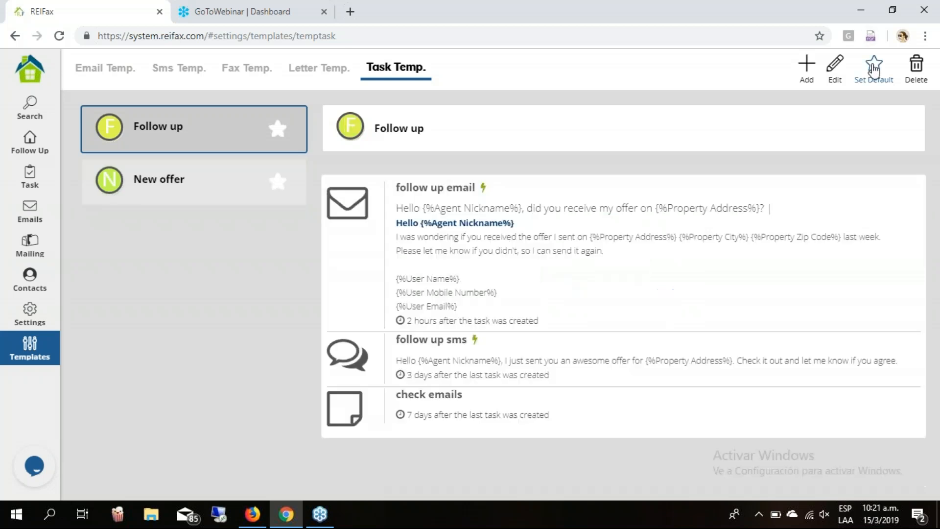
click(205, 185)
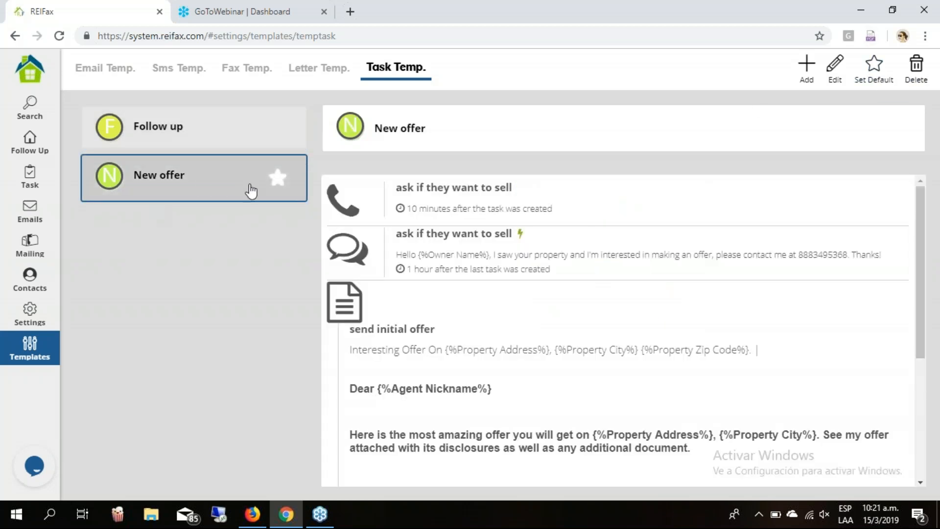
click(221, 129)
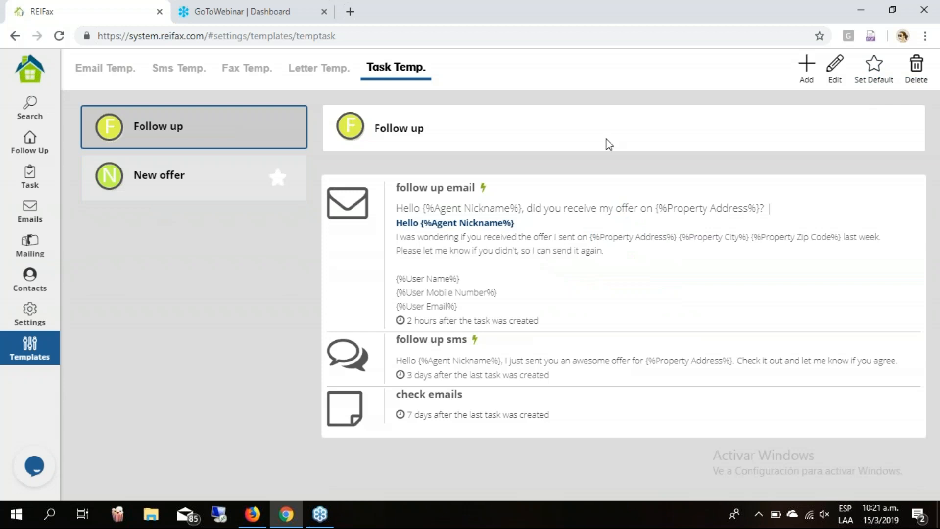
click(186, 186)
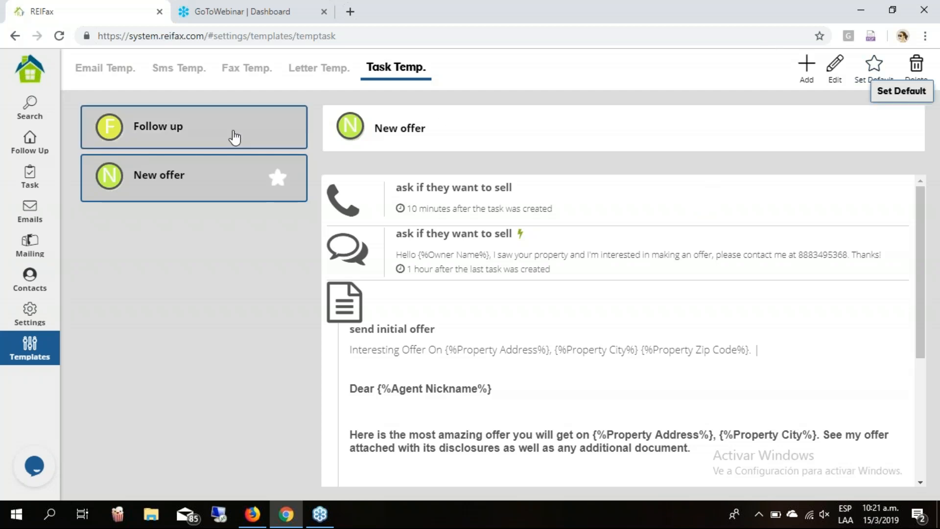
click(288, 125)
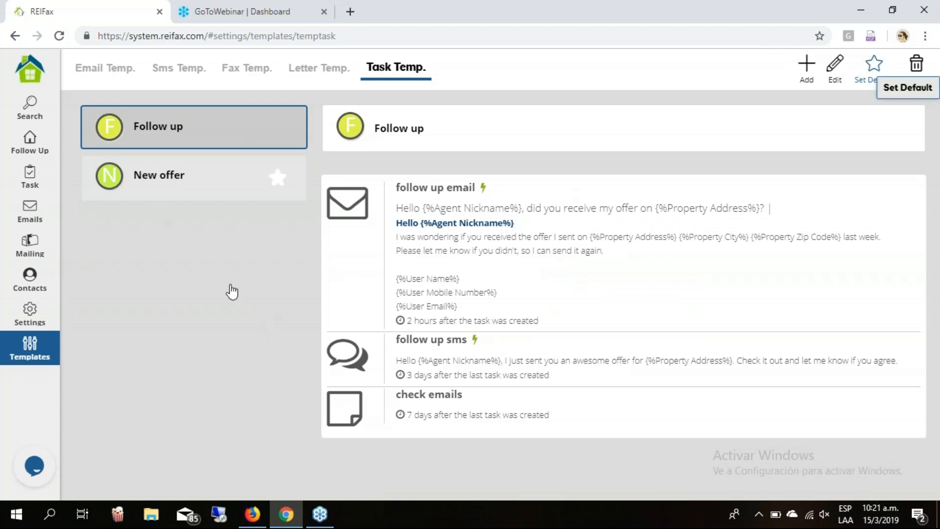
click(282, 183)
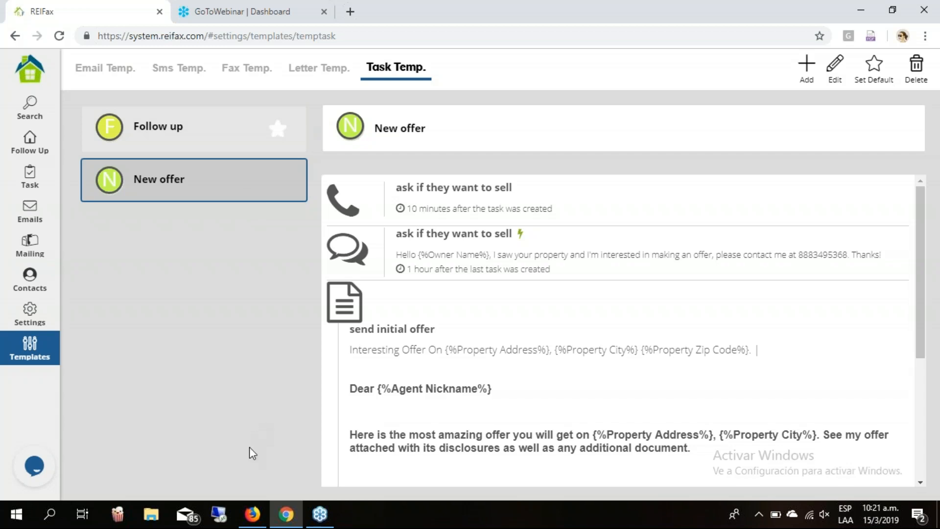
scroll(764, 272, down, 4)
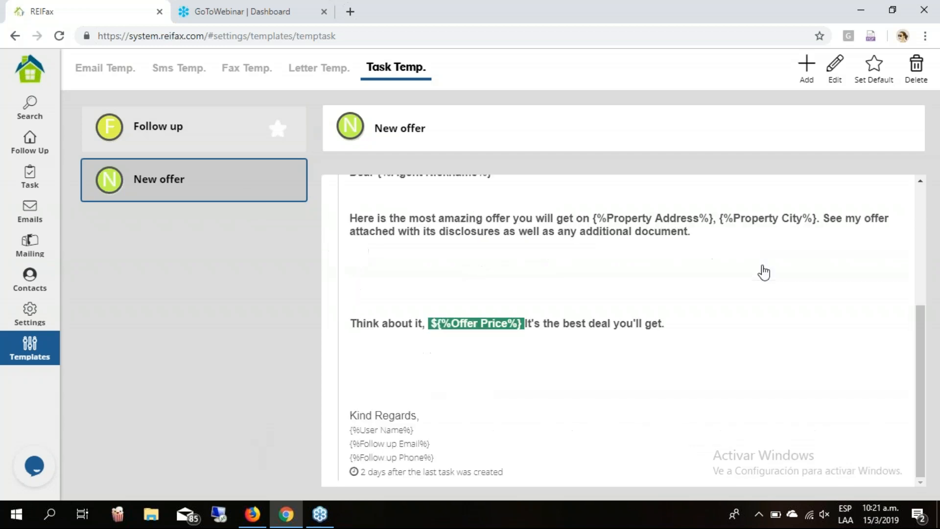
scroll(763, 272, up, 5)
click(193, 135)
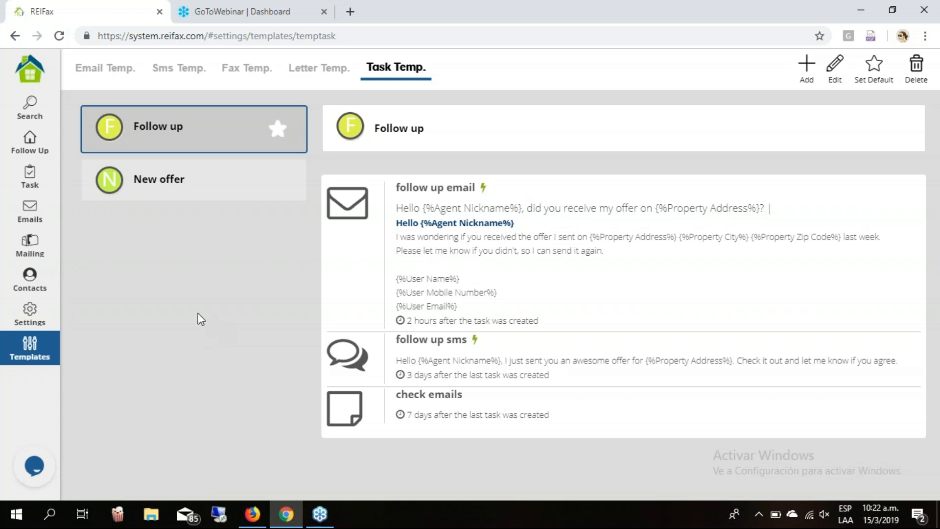
click(211, 187)
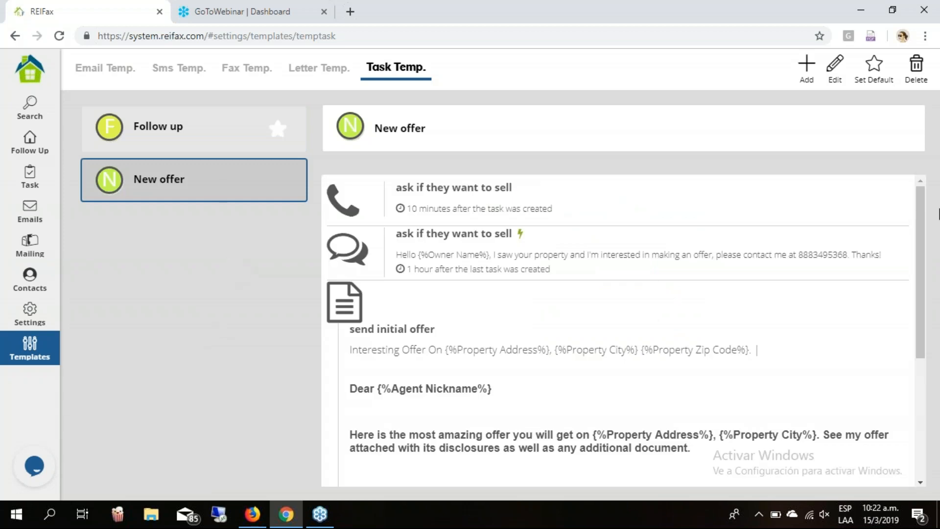
Filter the followed properties to follow date 03/06/2019, leaving 5 properties.
click(28, 146)
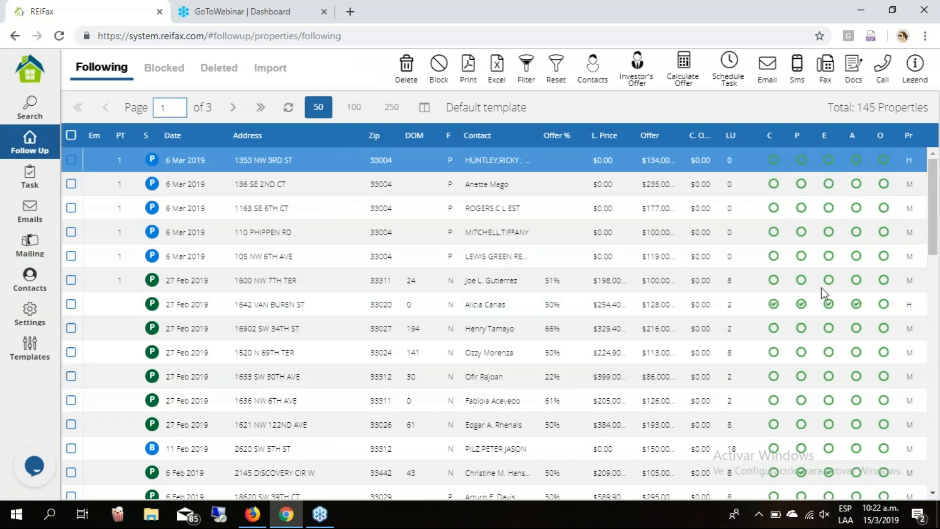
scroll(566, 283, down, 1)
scroll(567, 283, down, 10)
scroll(577, 279, up, 10)
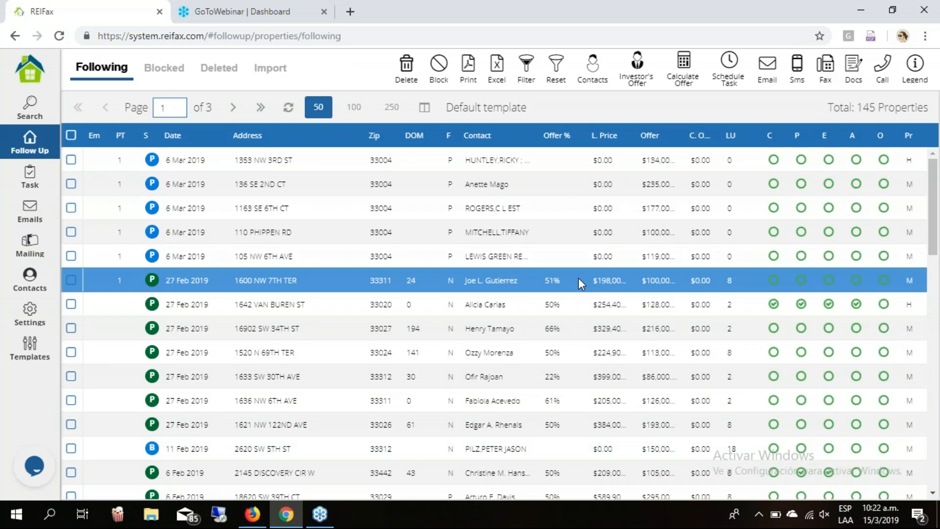
click(527, 63)
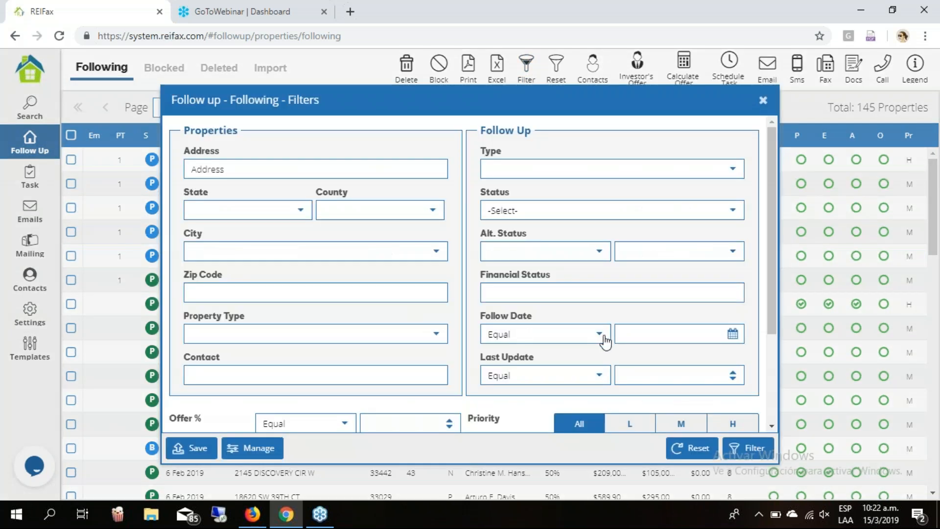
click(732, 336)
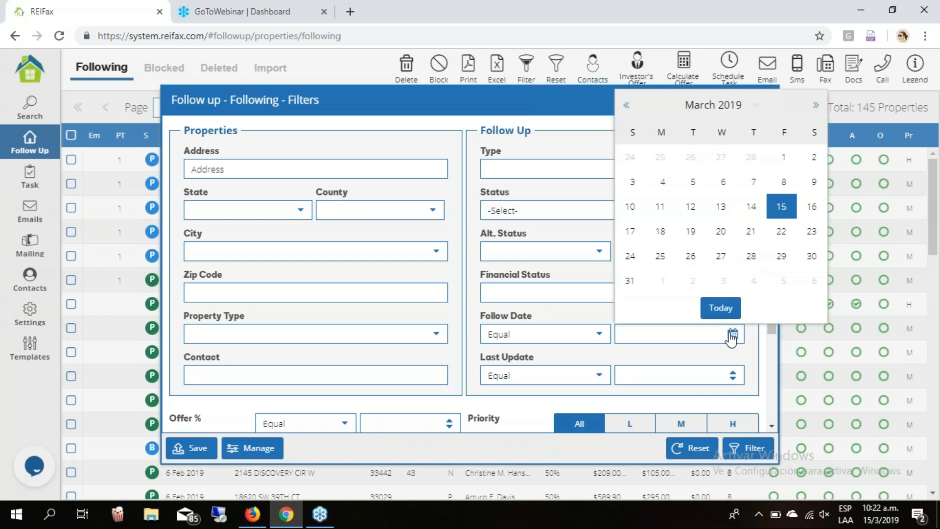
click(725, 181)
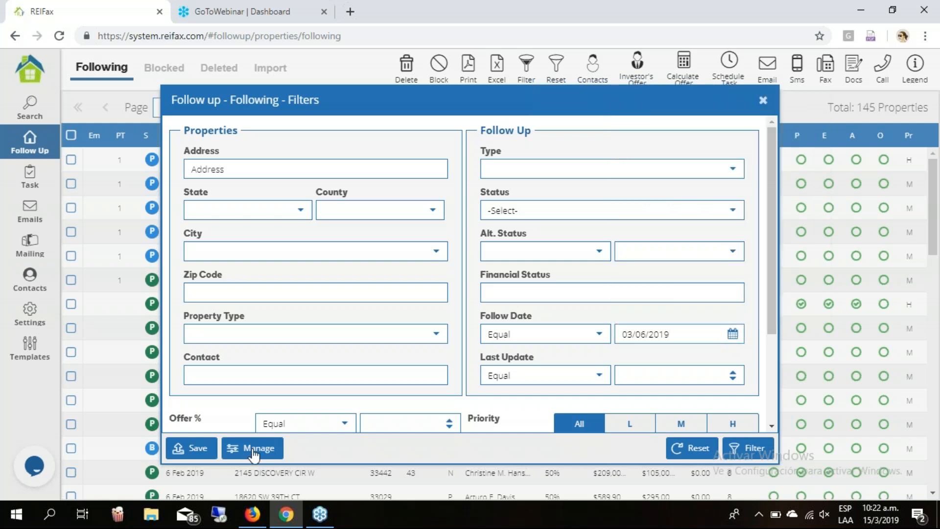
click(754, 449)
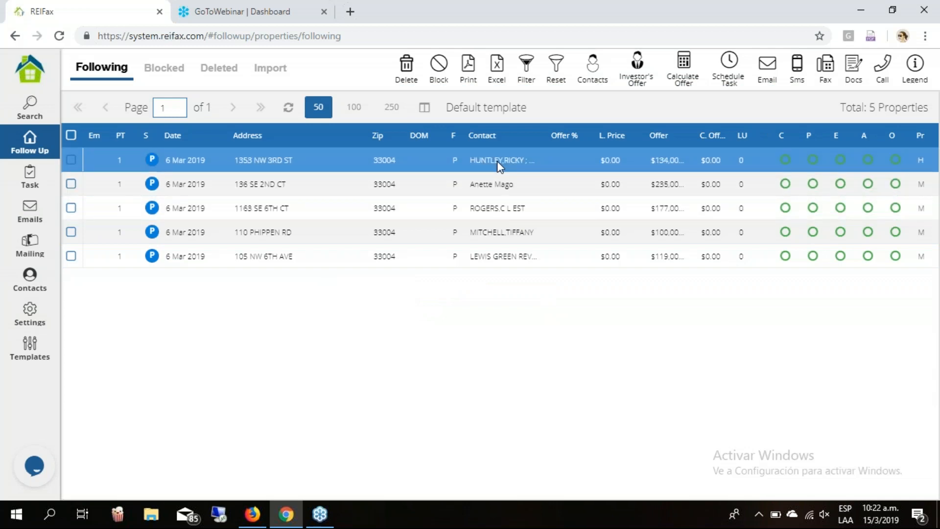
Delete the owner contact assigned to the first filtered property and acknowledge the confirmation.
click(497, 162)
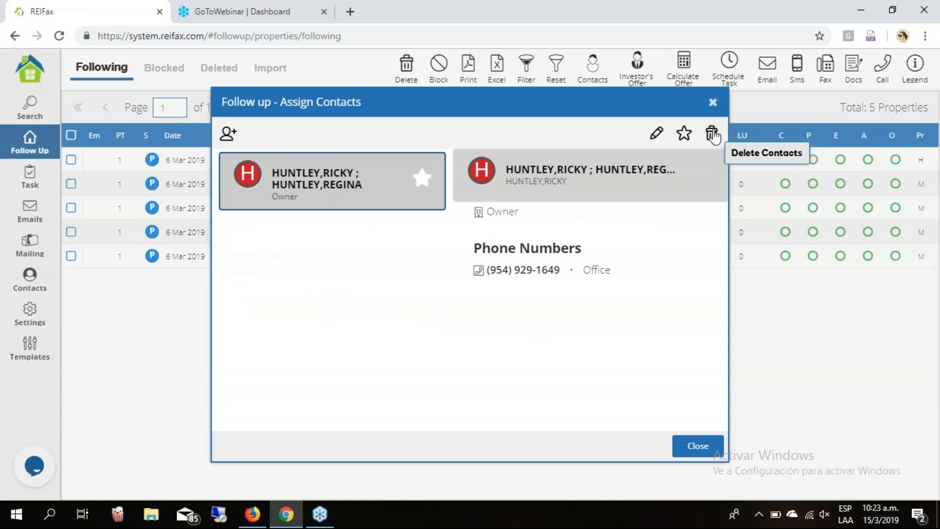
click(283, 203)
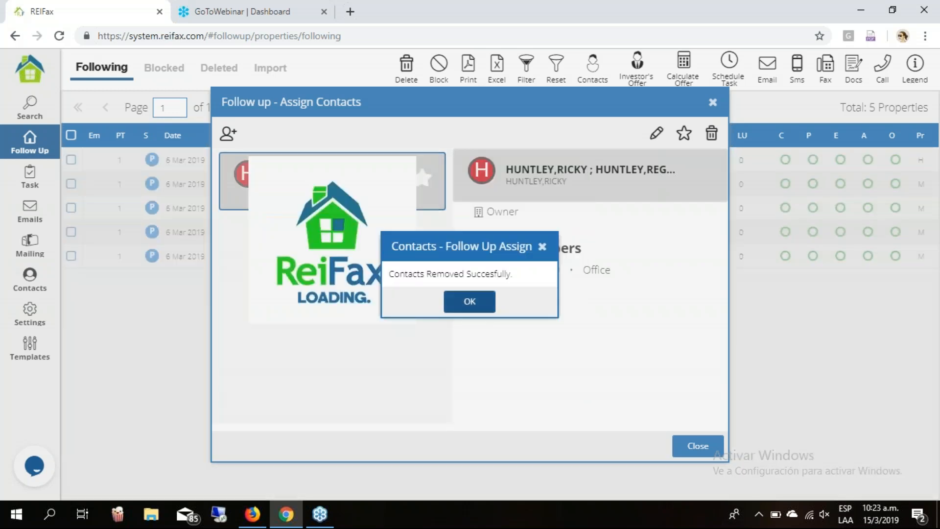
click(479, 307)
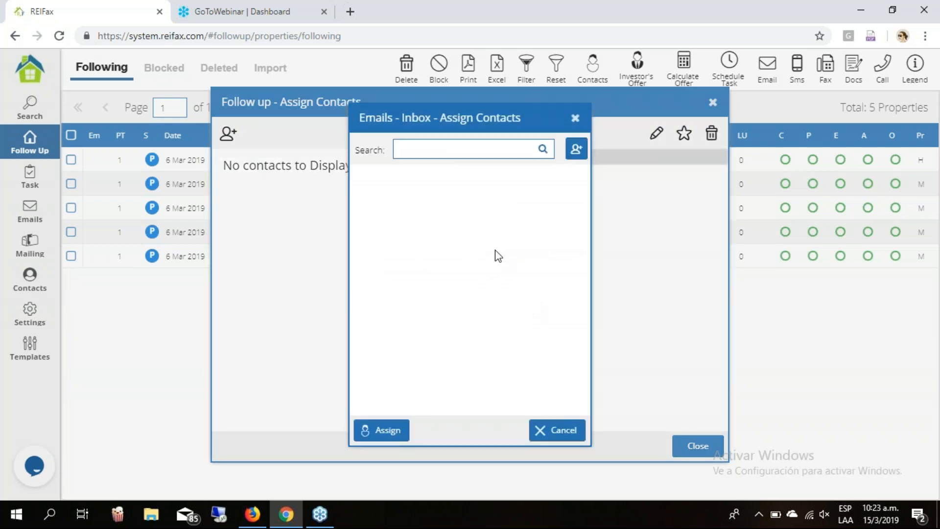
Search the contacts by surname and assign a matching contact to the first property.
click(463, 149)
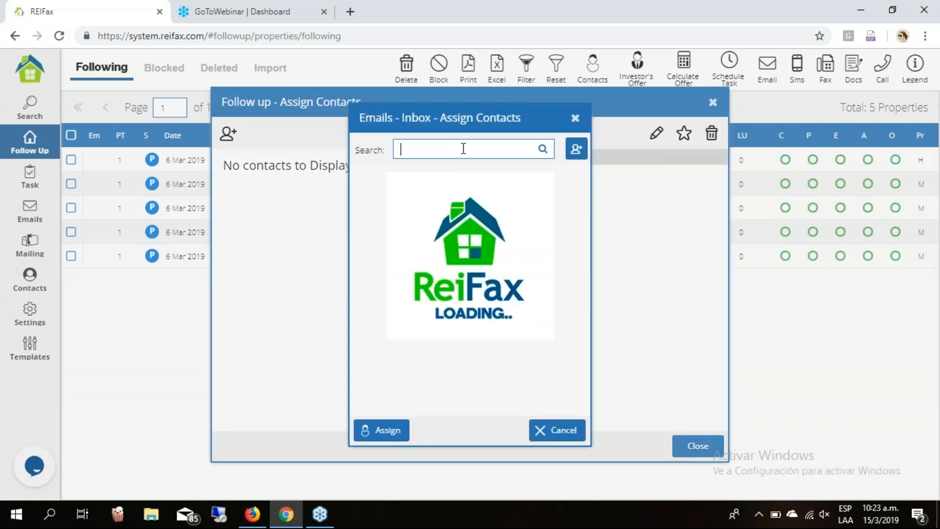
text(mago)
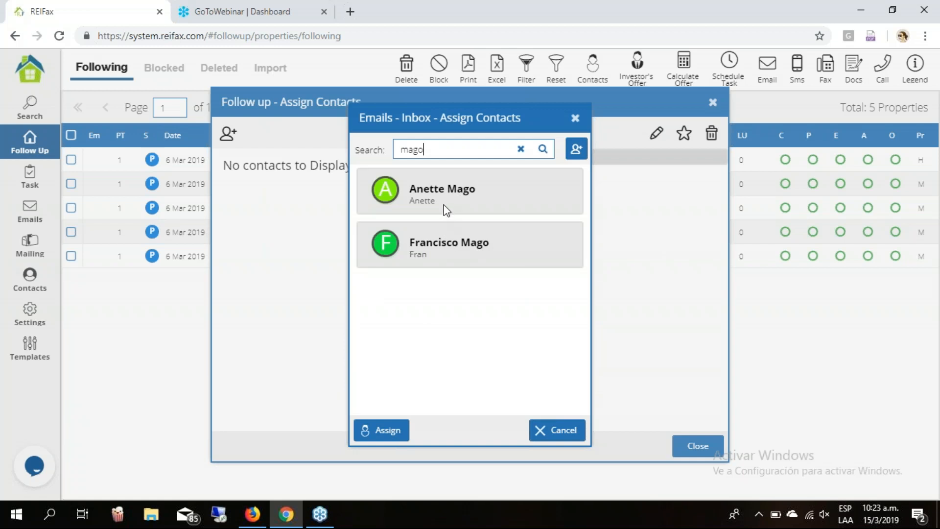
click(455, 262)
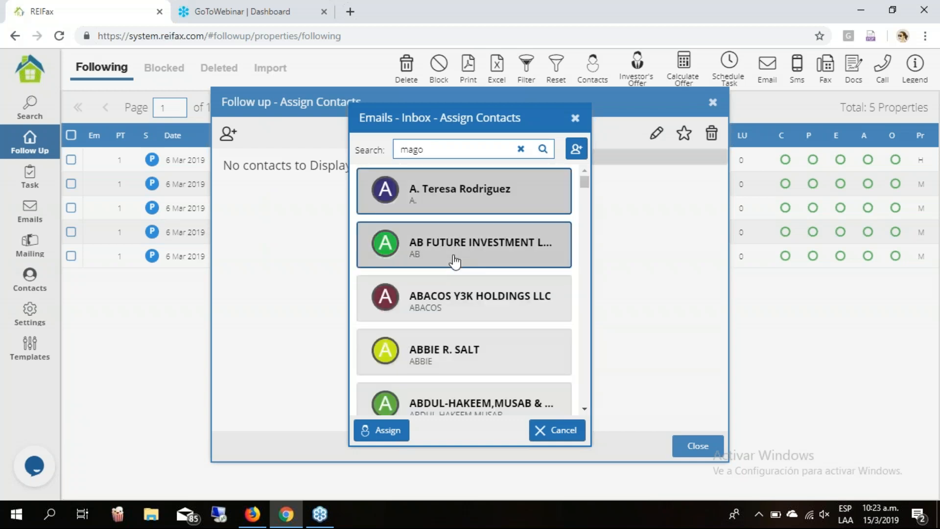
click(544, 149)
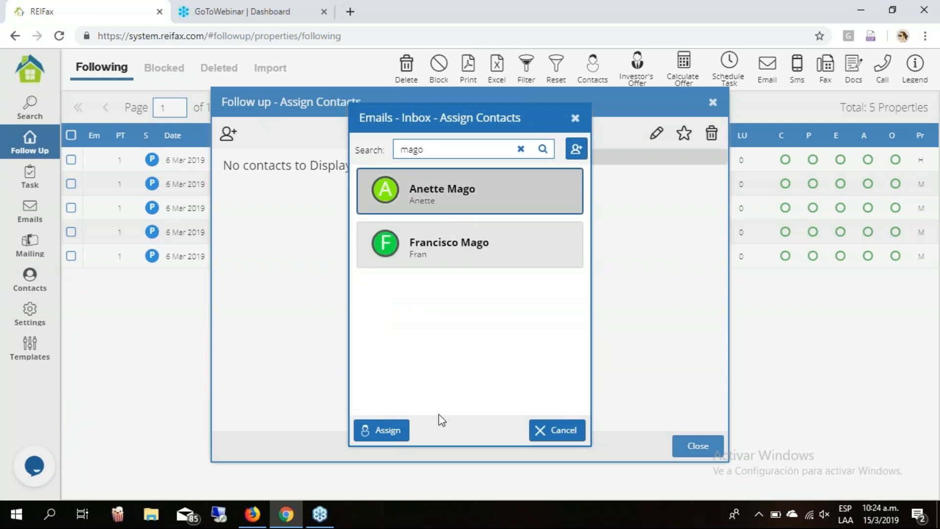
click(384, 430)
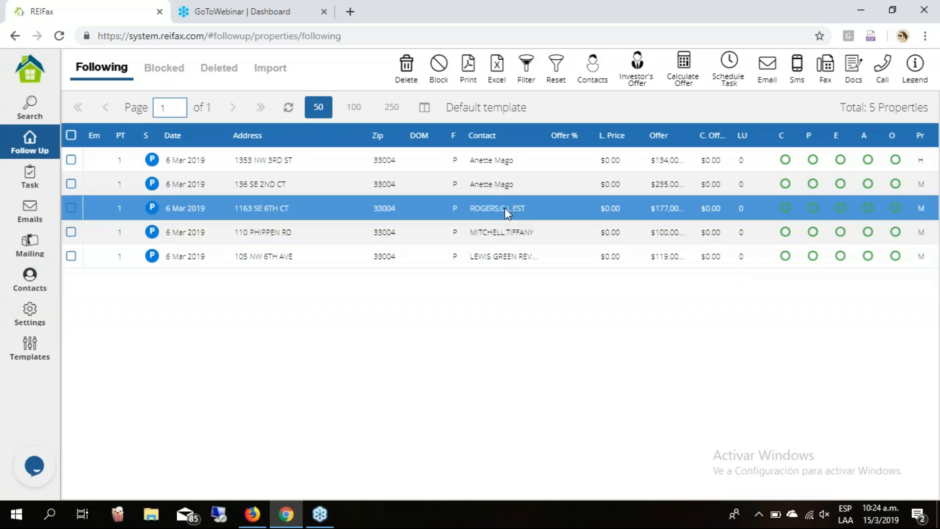
Remove the third property's current owner contact and acknowledge the message.
click(505, 208)
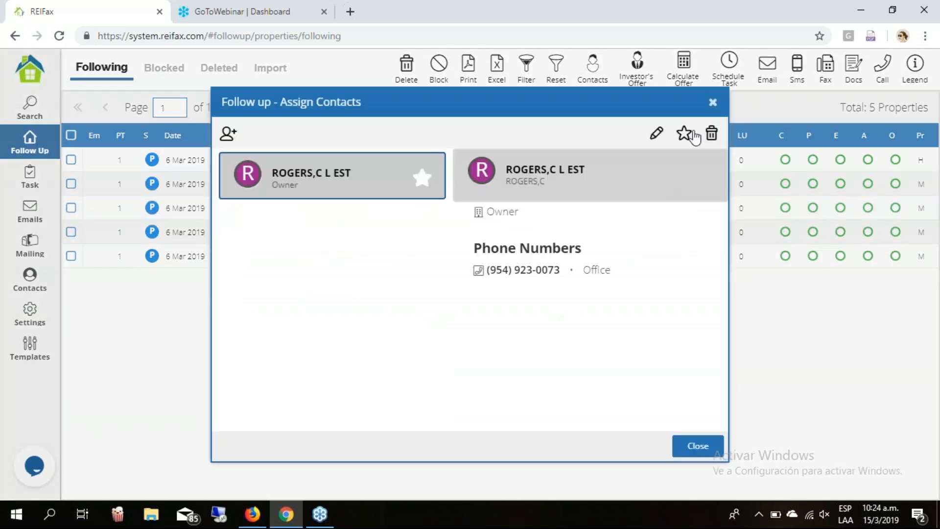
click(229, 135)
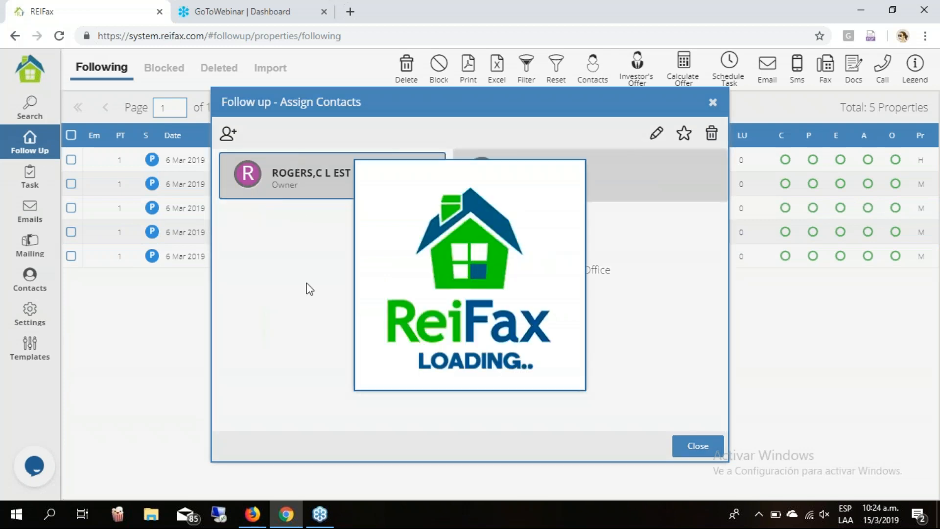
click(458, 299)
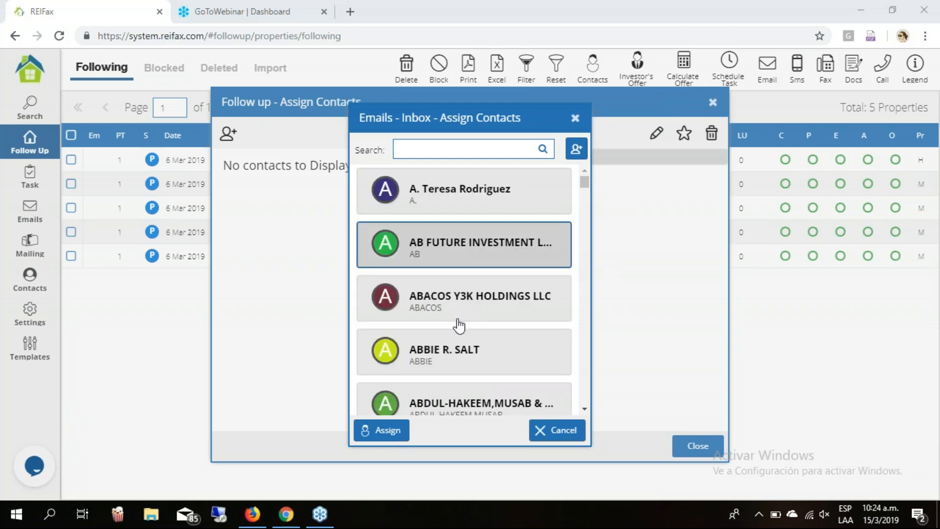
Link the broker contact to the property, then clear the filter to list all 145 properties.
scroll(459, 325, down, 3)
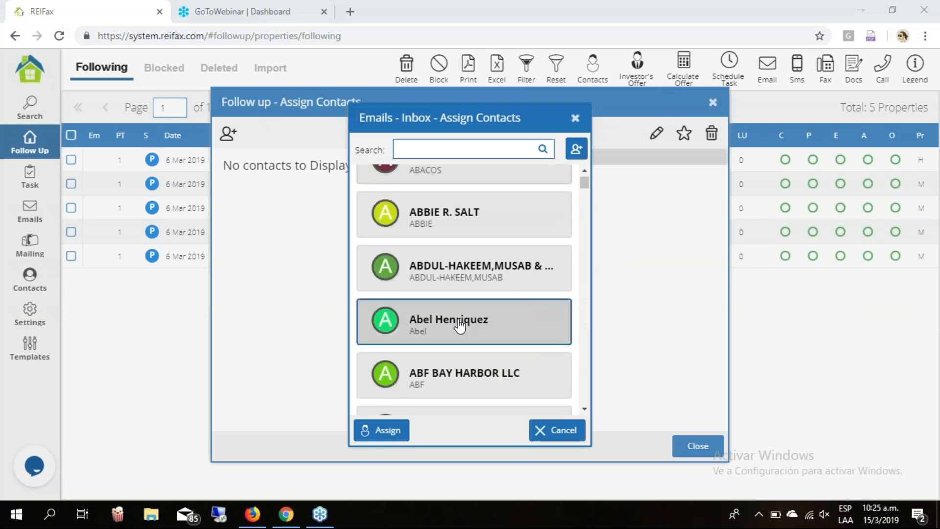
scroll(459, 325, down, 3)
scroll(462, 323, down, 3)
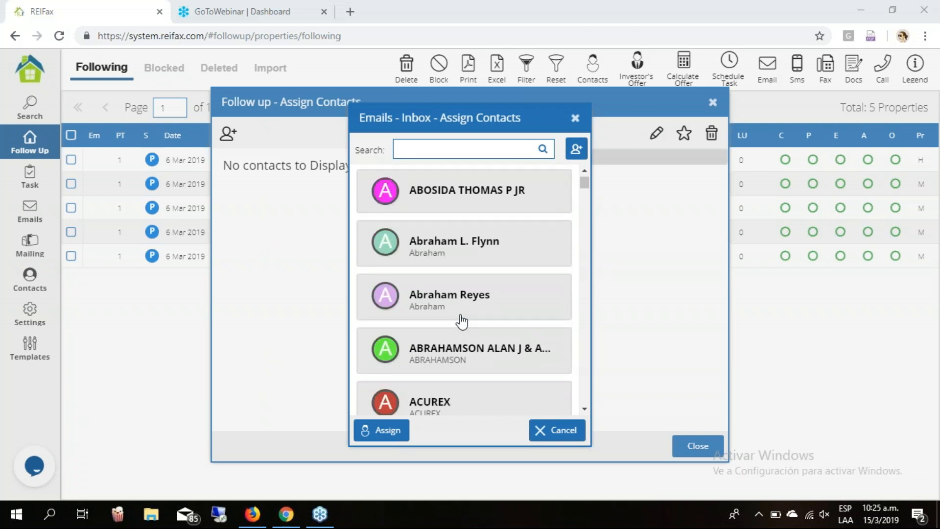
scroll(462, 321, down, 8)
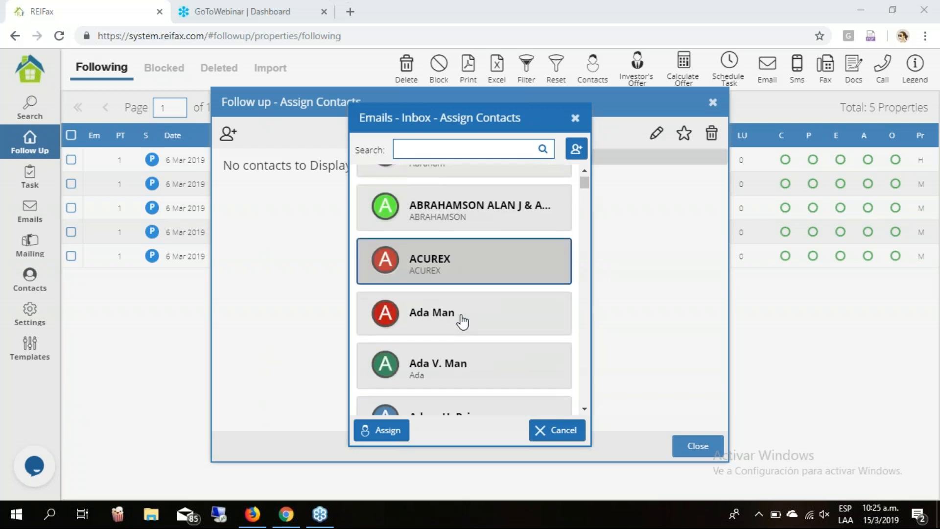
scroll(462, 322, down, 5)
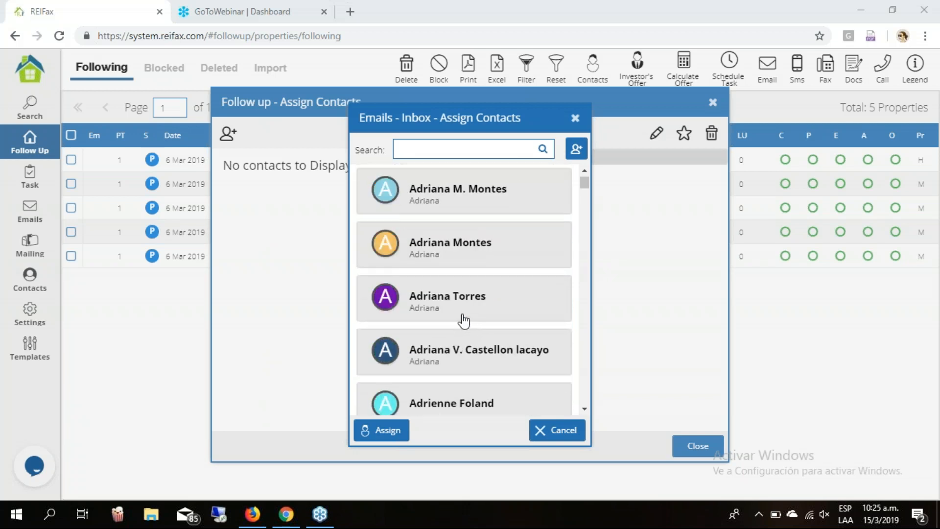
scroll(463, 321, down, 15)
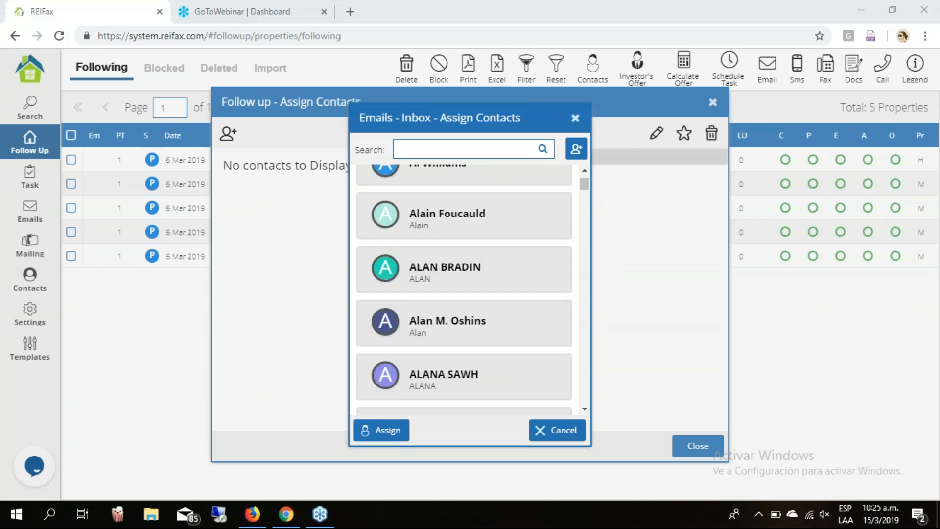
scroll(464, 315, down, 5)
click(465, 313)
scroll(465, 315, down, 2)
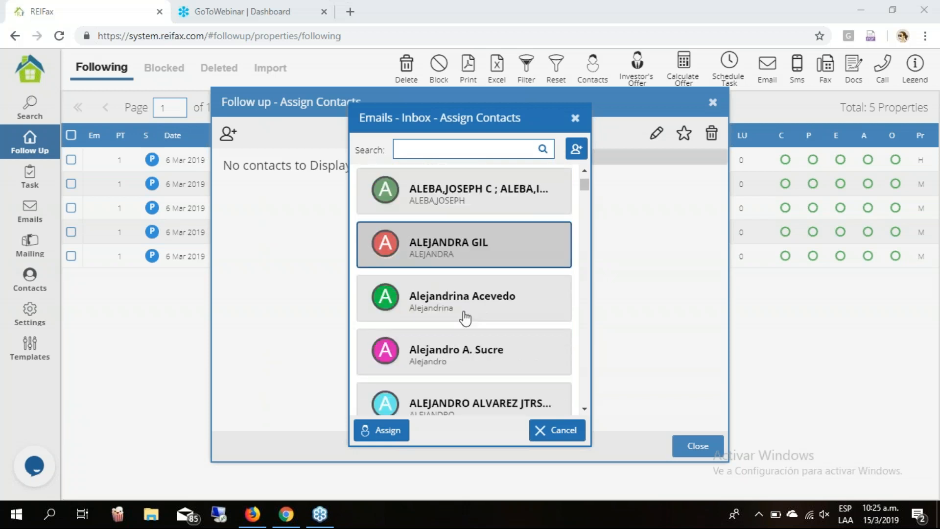
scroll(465, 318, down, 10)
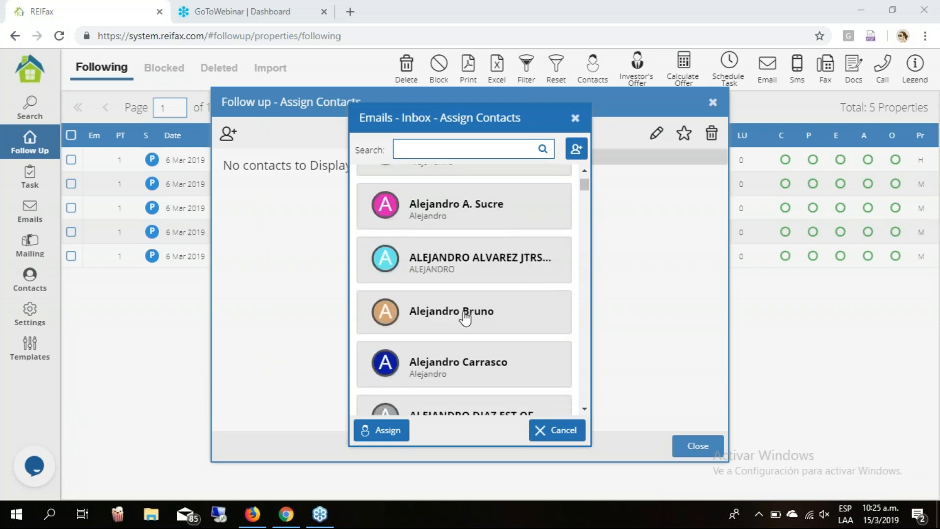
scroll(464, 313, down, 8)
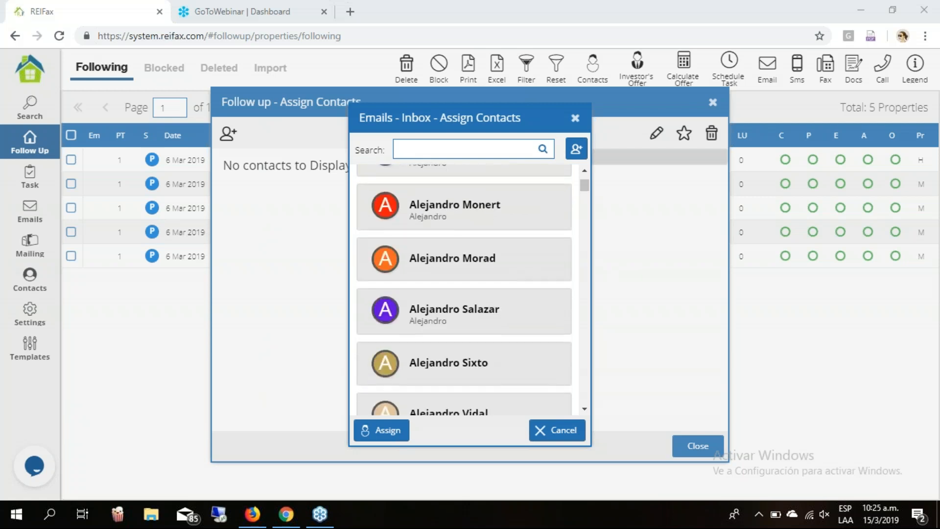
scroll(464, 316, down, 1)
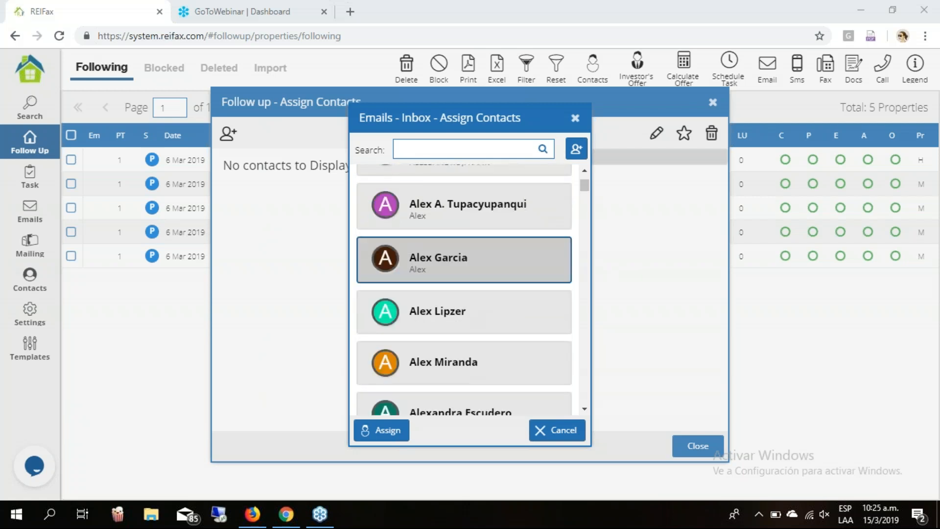
scroll(465, 314, down, 5)
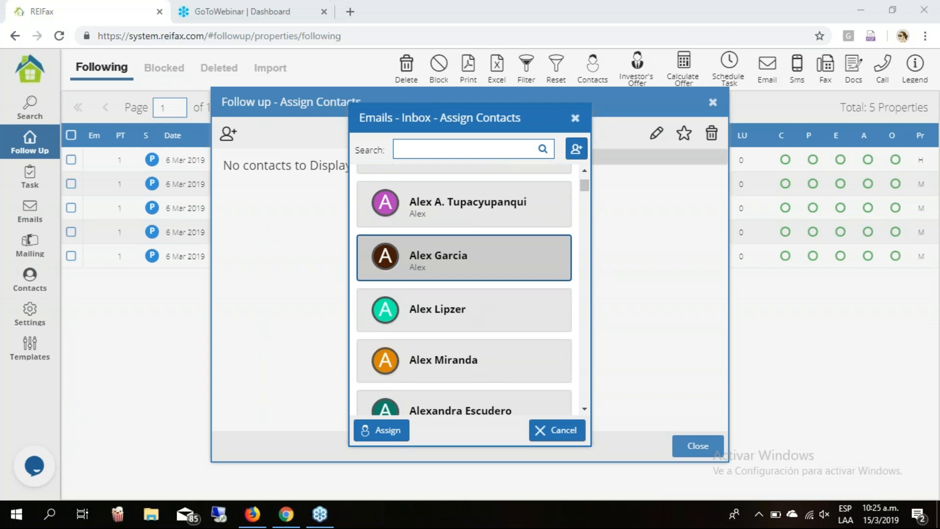
scroll(465, 314, down, 6)
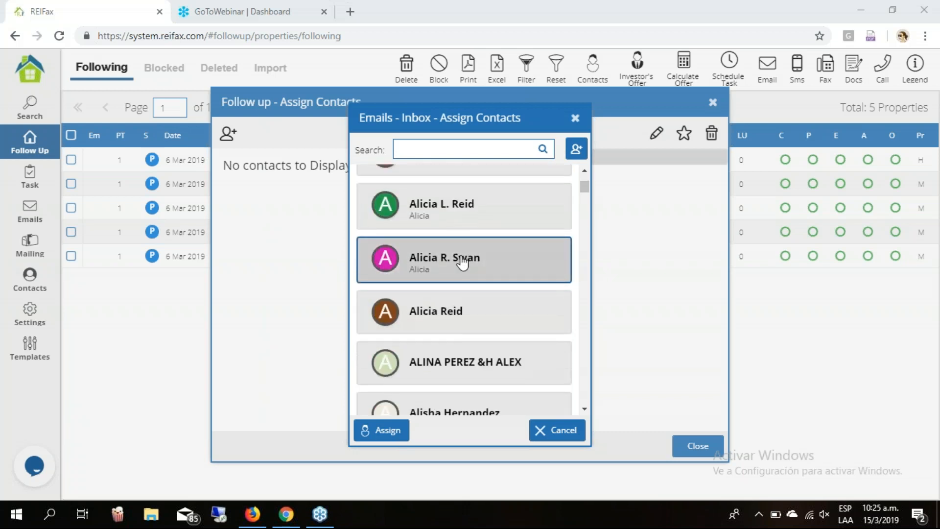
scroll(462, 262, up, 1)
scroll(463, 262, up, 1)
scroll(463, 262, up, 2)
scroll(463, 262, up, 1)
click(461, 396)
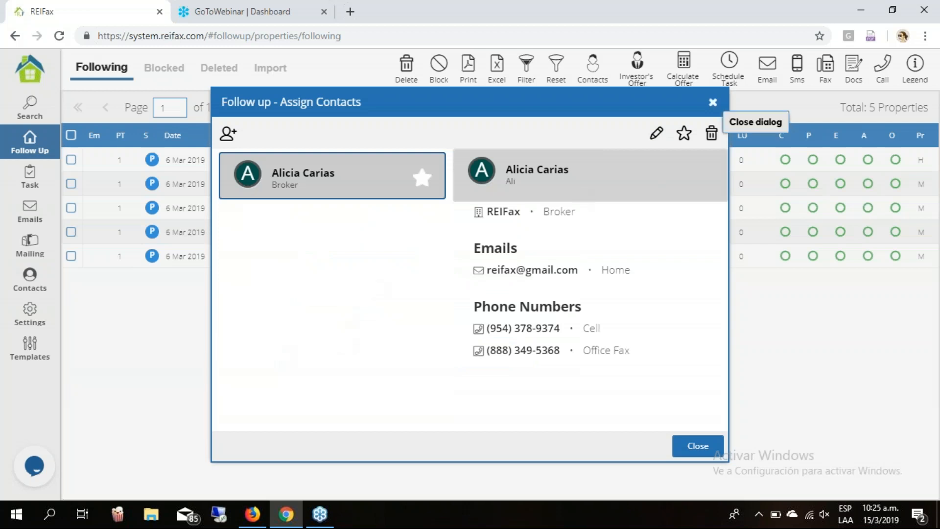
click(691, 447)
click(559, 70)
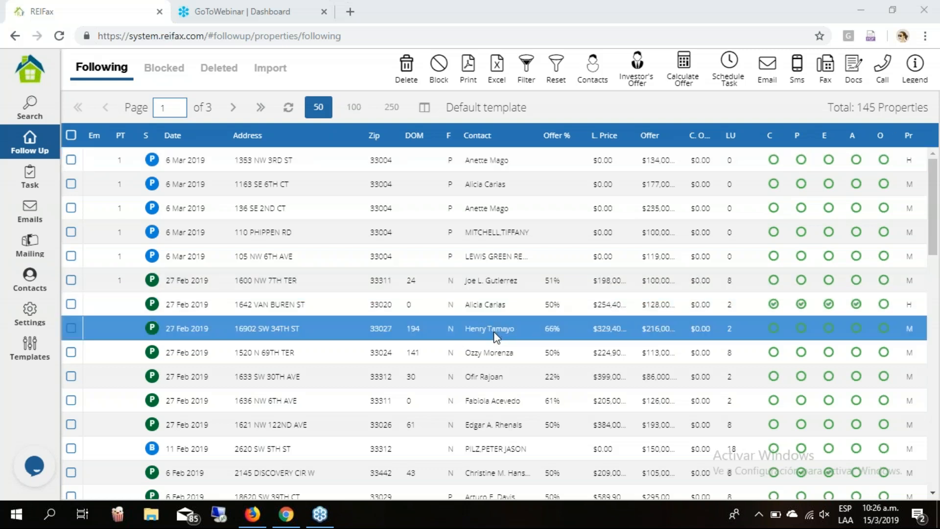
Reset the filter to show all 145 followed properties and check the DOM 194 property's contacts.
click(493, 332)
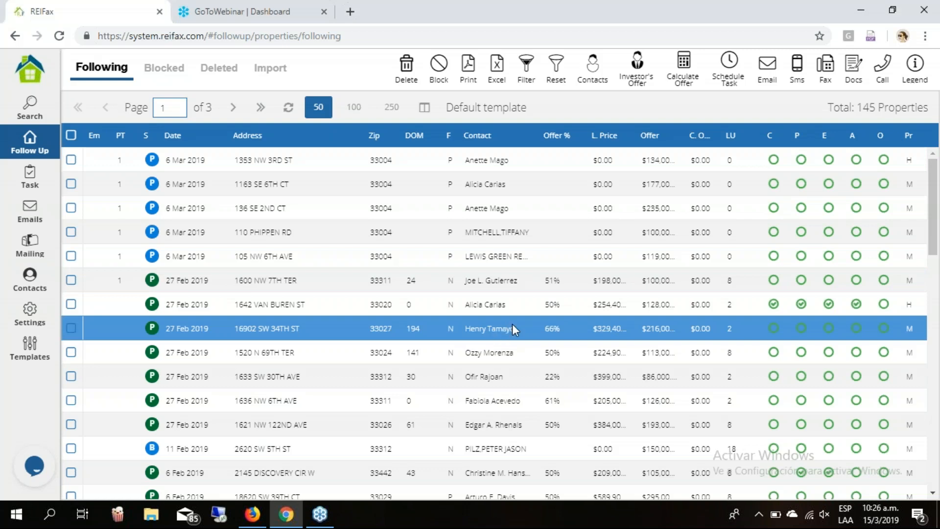
click(512, 324)
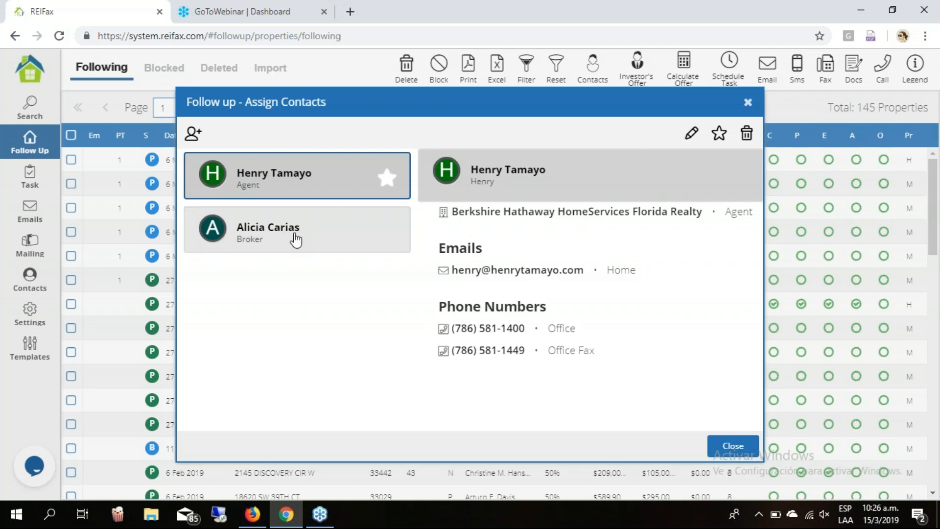
click(516, 479)
Review the agent and owner contacts assigned to the DOM 43 property.
click(516, 480)
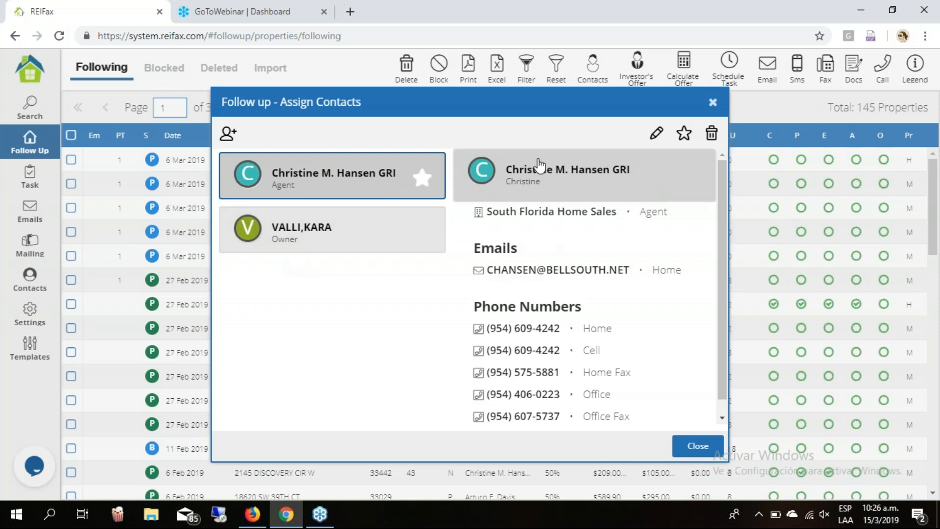
click(375, 243)
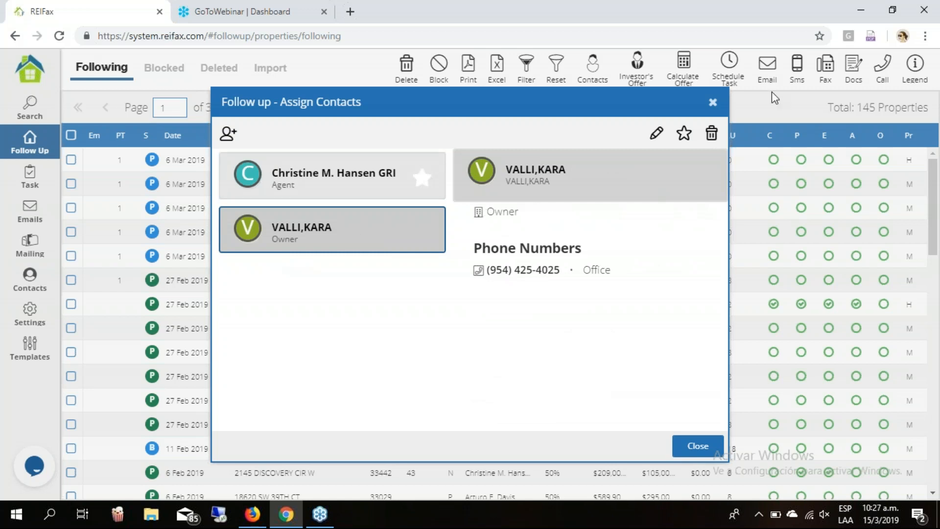
click(714, 104)
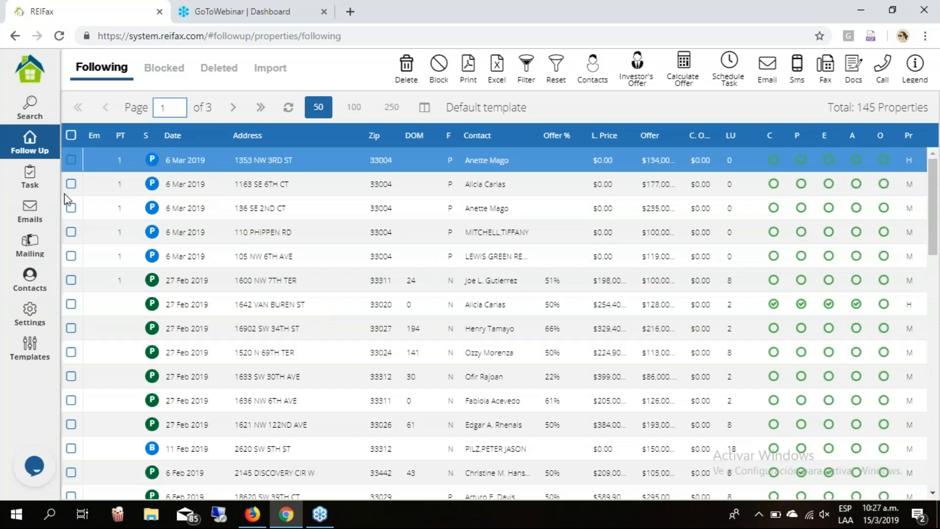
Tick the checkboxes of the first three 6 Mar 2019 properties.
click(72, 161)
shift+click(73, 206)
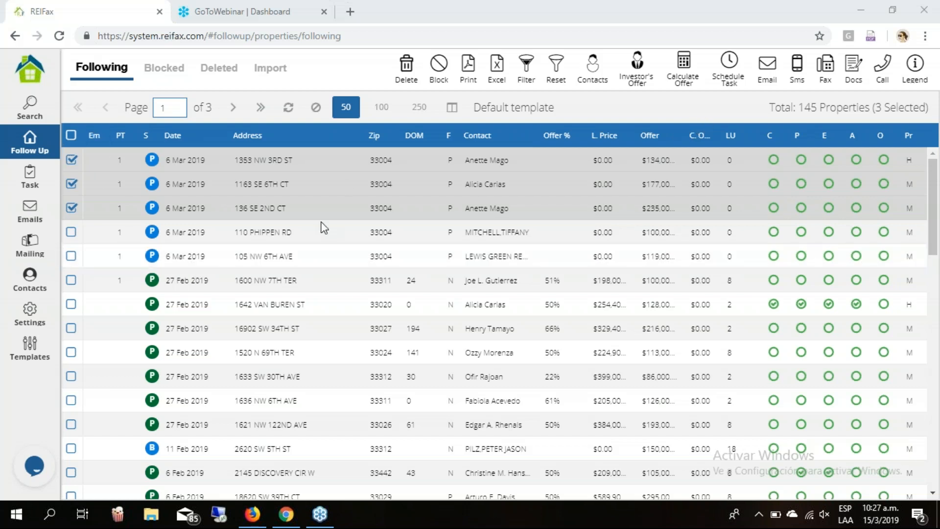
scroll(298, 312, down, 5)
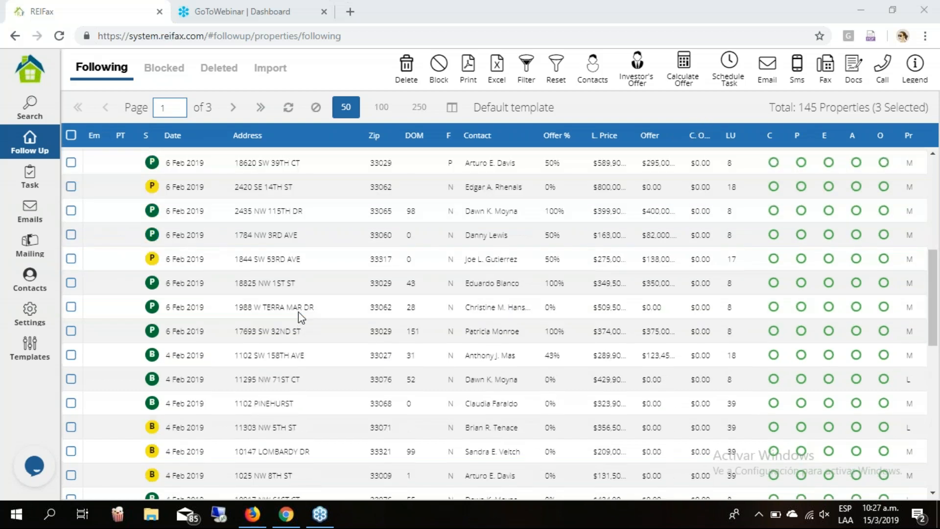
scroll(301, 309, down, 5)
scroll(307, 306, down, 2)
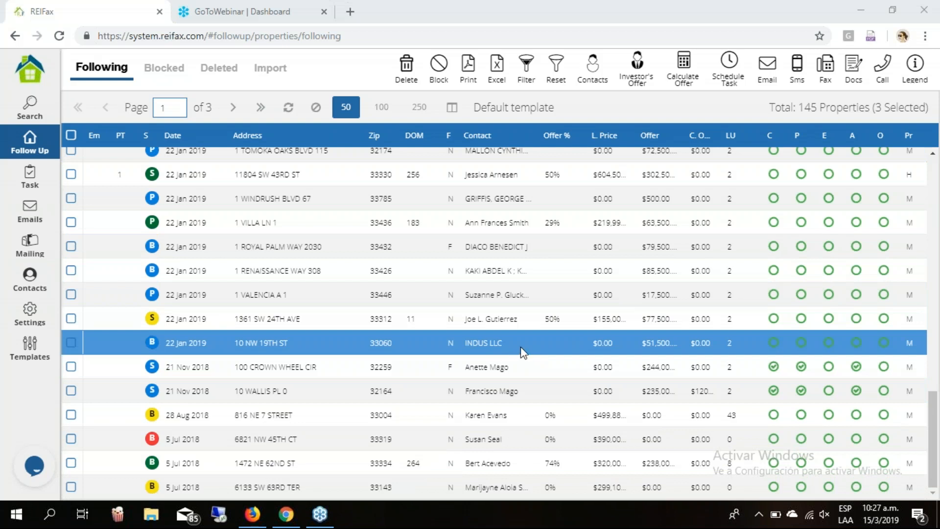
Browse contacts of lower properties, including the ZIP 33446 one, then return to the top.
click(490, 342)
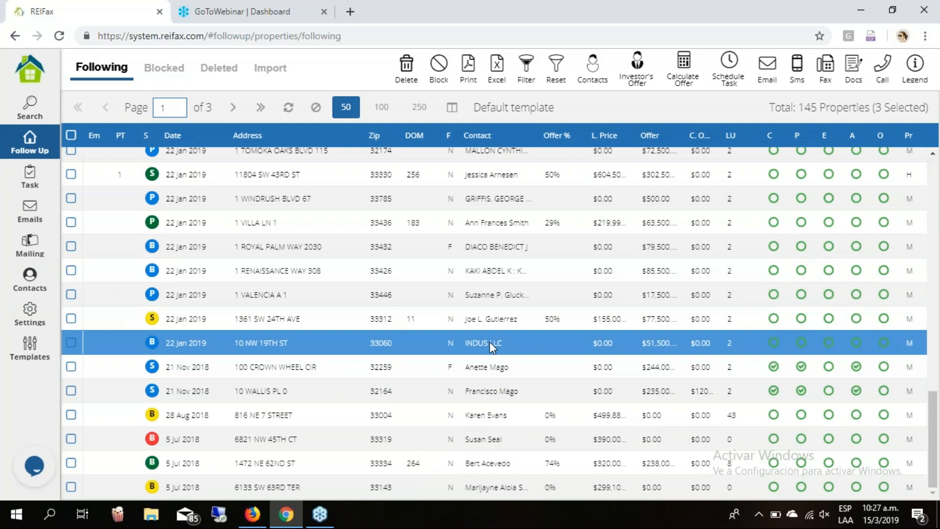
click(489, 342)
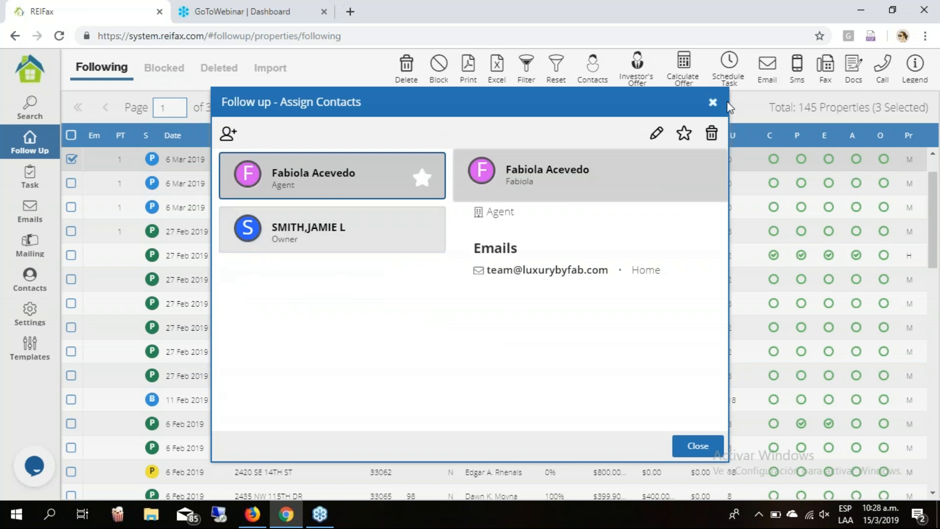
click(402, 484)
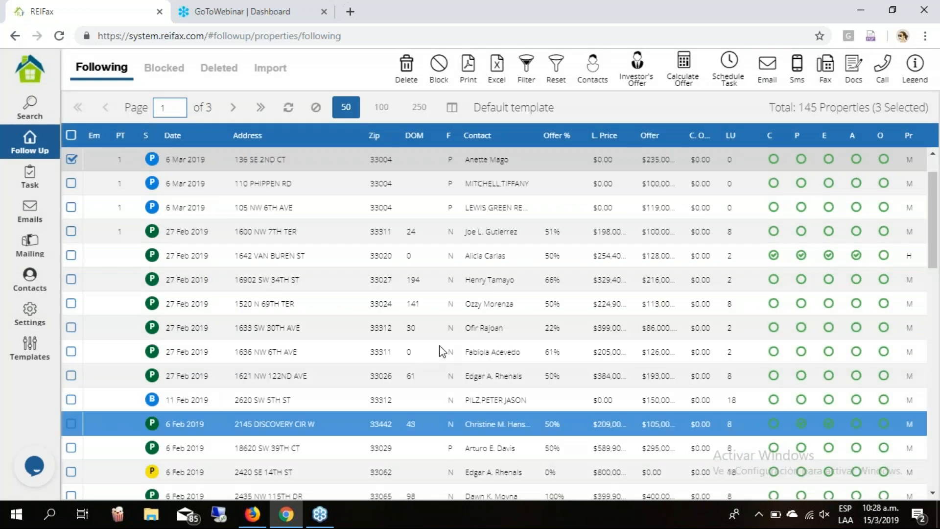
scroll(460, 338, down, 10)
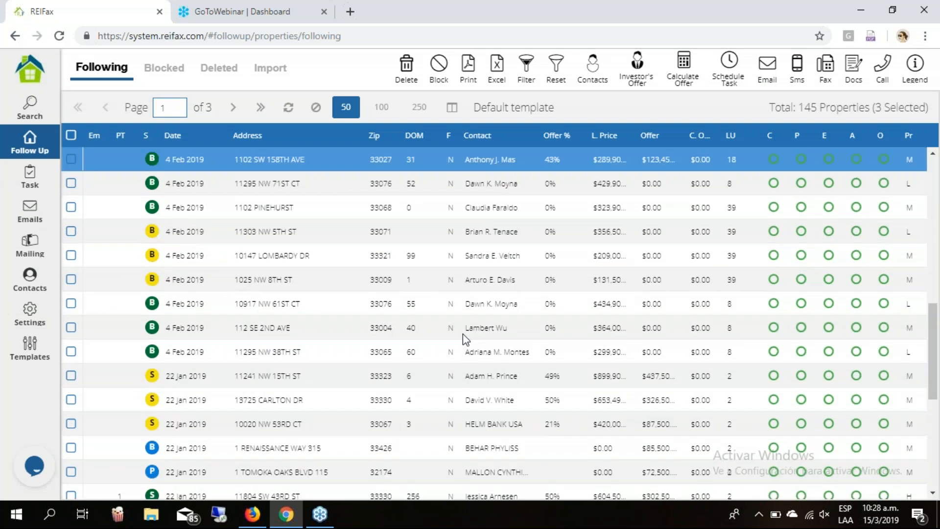
scroll(462, 333, down, 7)
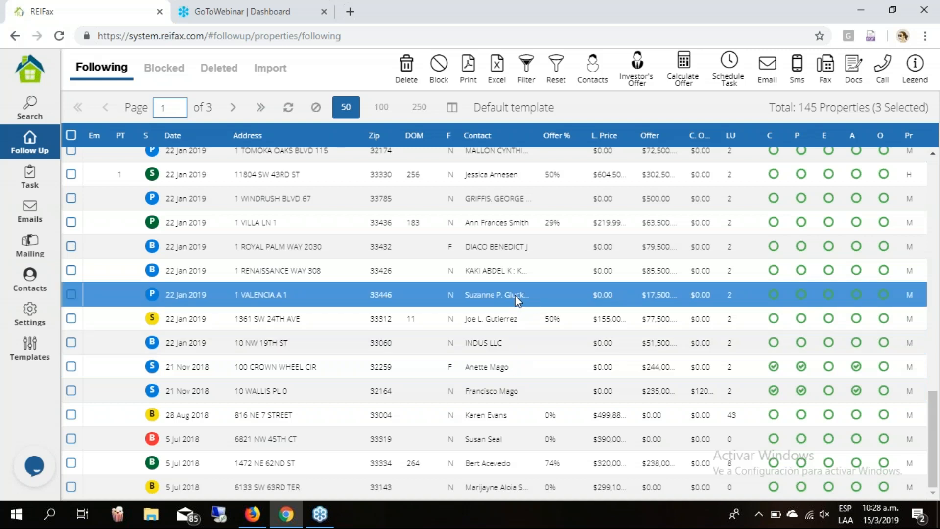
click(517, 300)
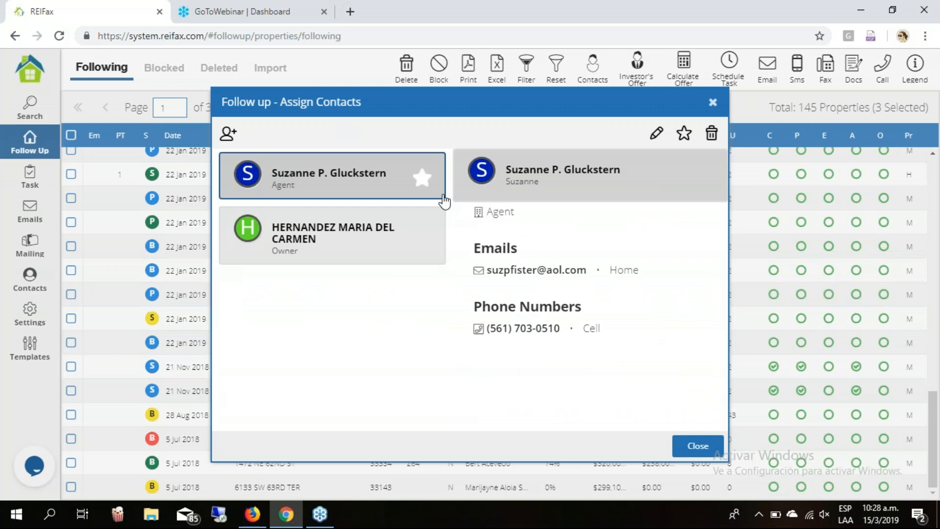
click(712, 103)
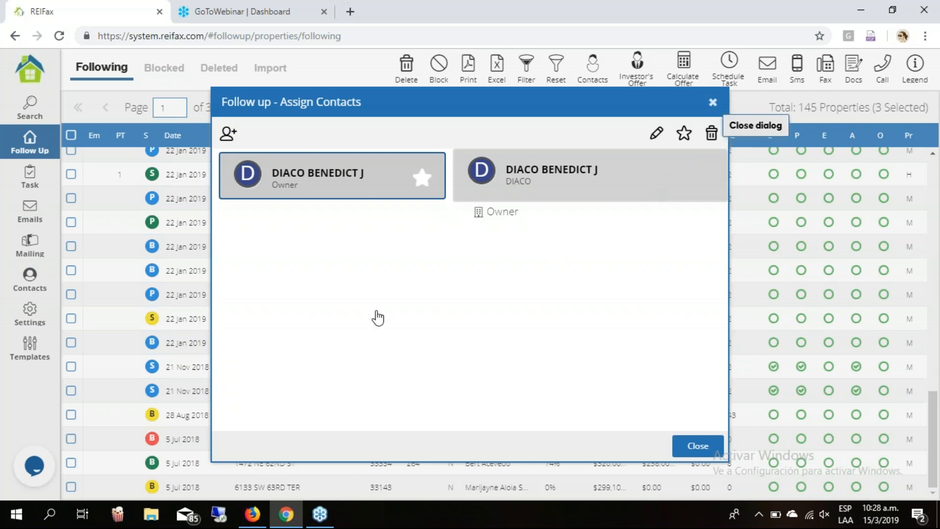
click(713, 103)
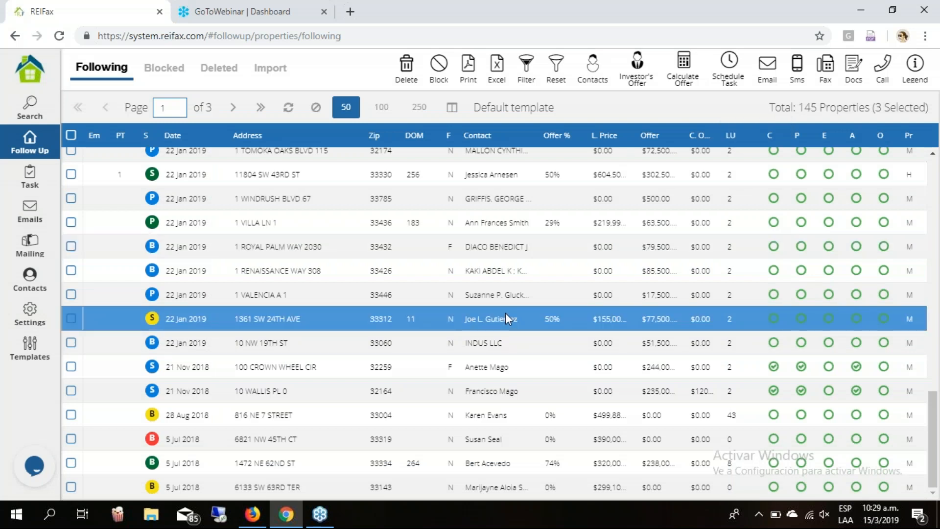
scroll(504, 314, up, 10)
scroll(506, 317, up, 3)
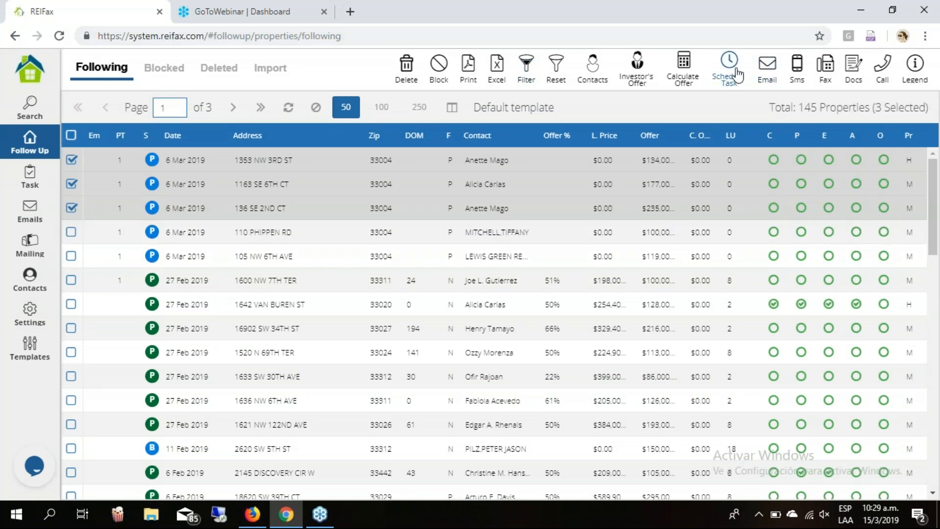
Schedule a task for the three checked properties using the New offer template.
click(263, 211)
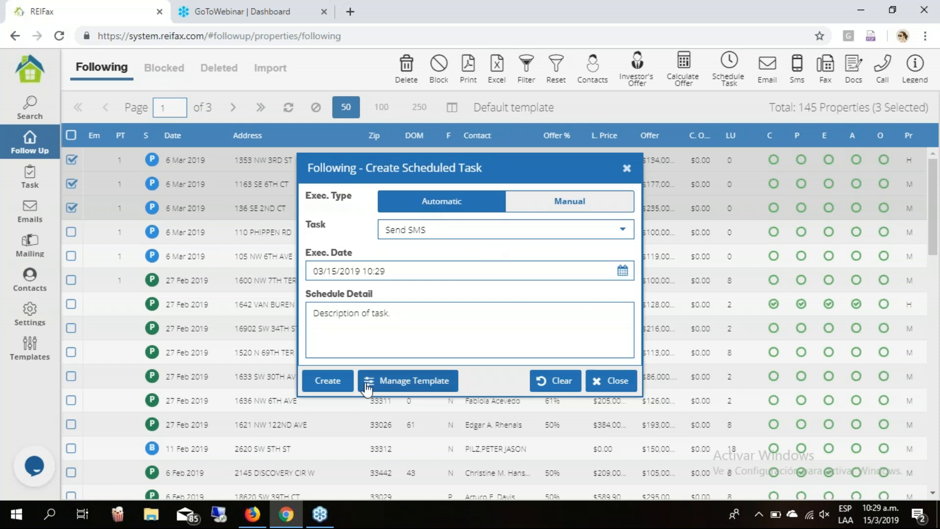
click(433, 389)
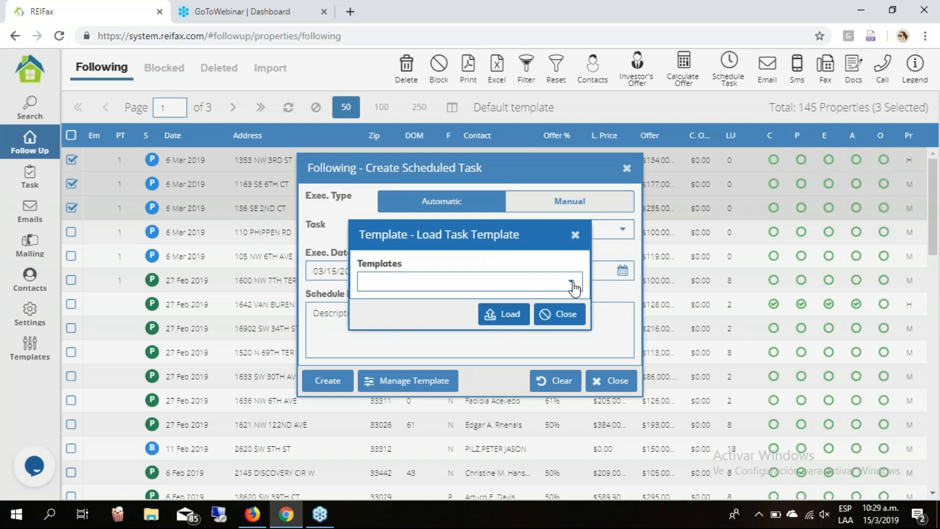
click(571, 282)
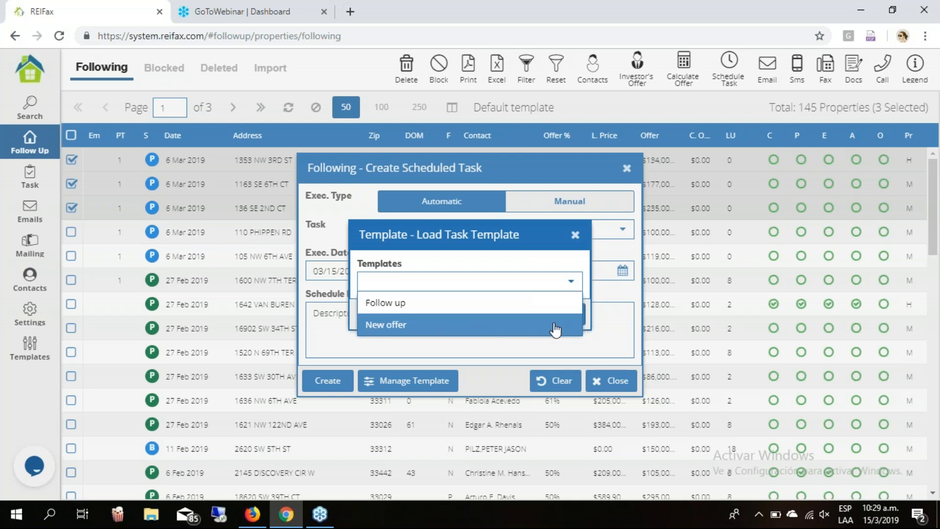
click(555, 326)
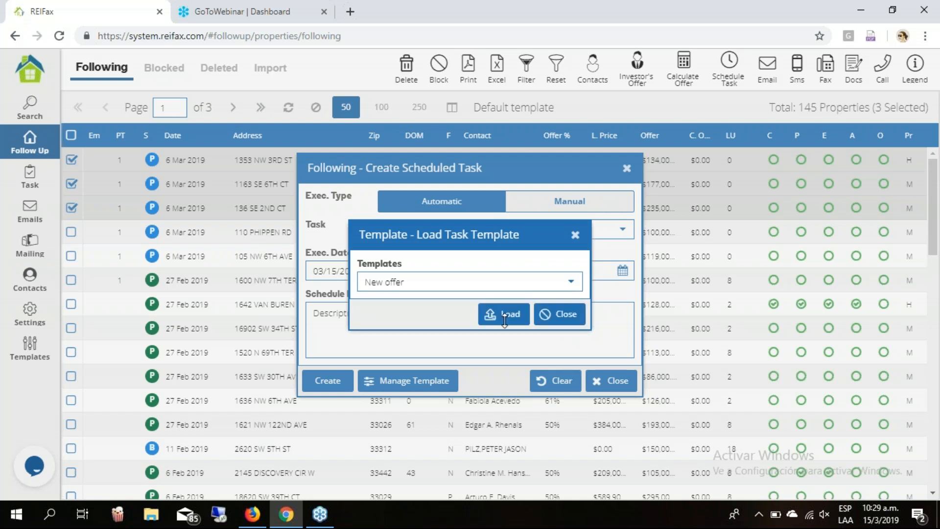
click(492, 318)
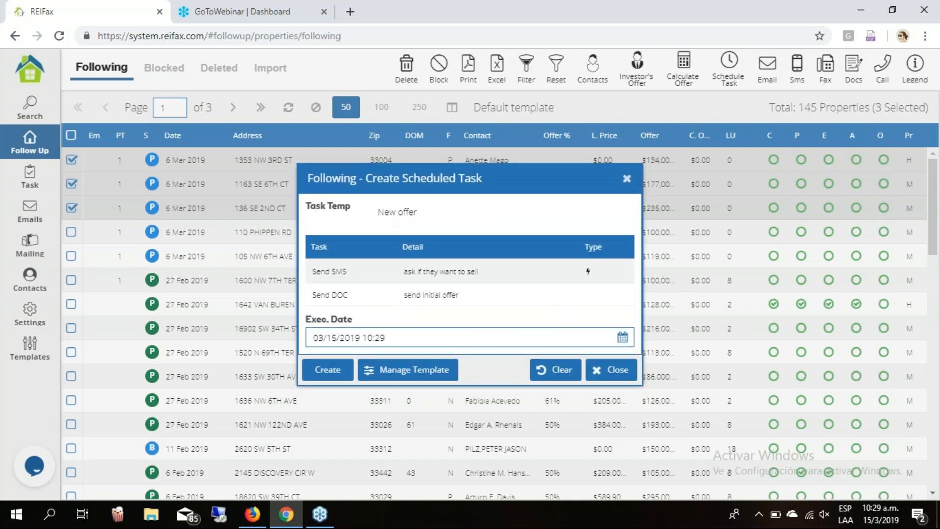
Create the Send SMS and Send DOC scheduled tasks and acknowledge the confirmation.
click(523, 280)
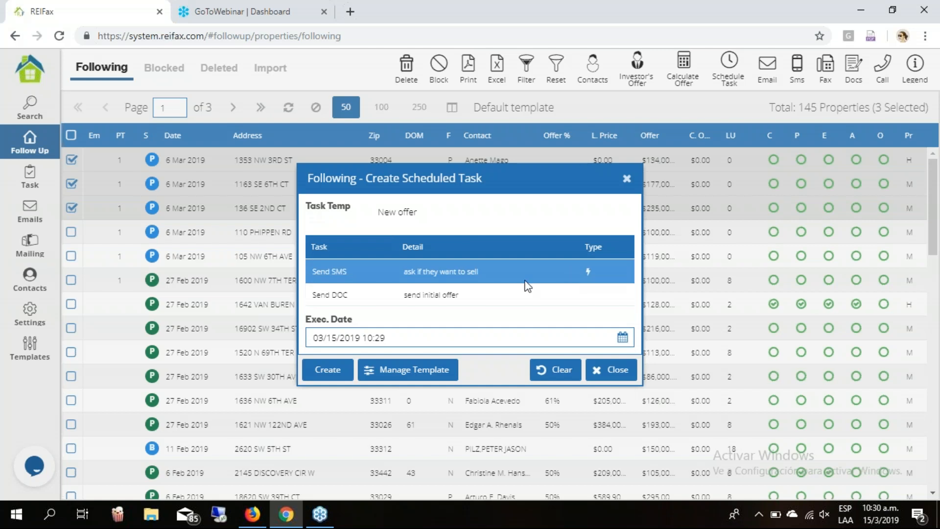
click(377, 294)
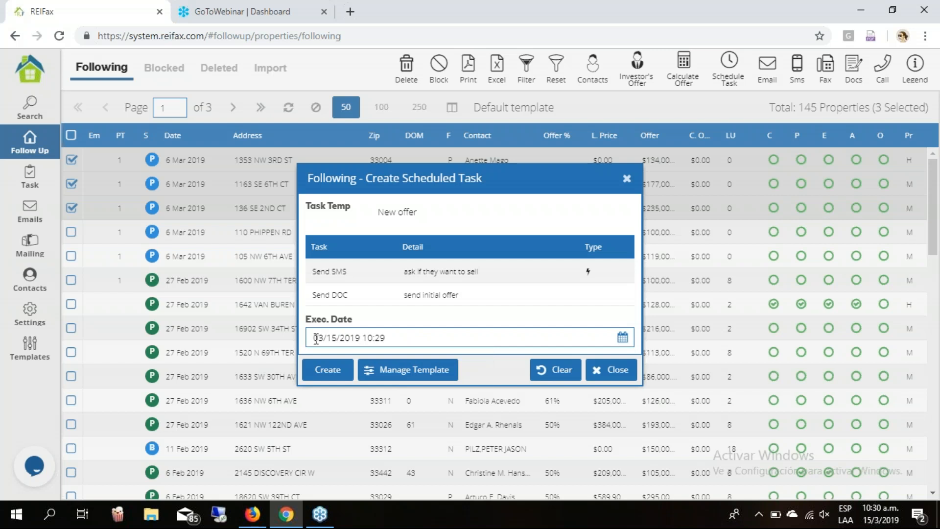
click(327, 368)
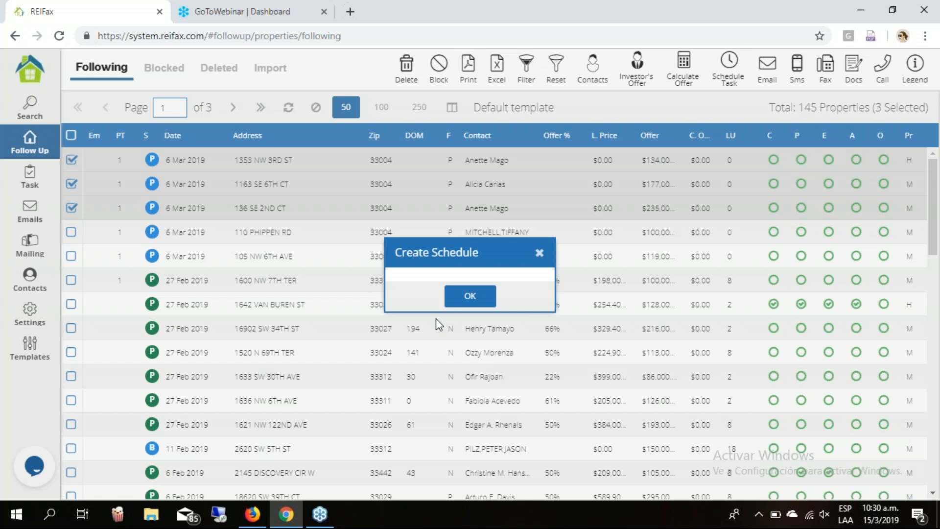
click(470, 296)
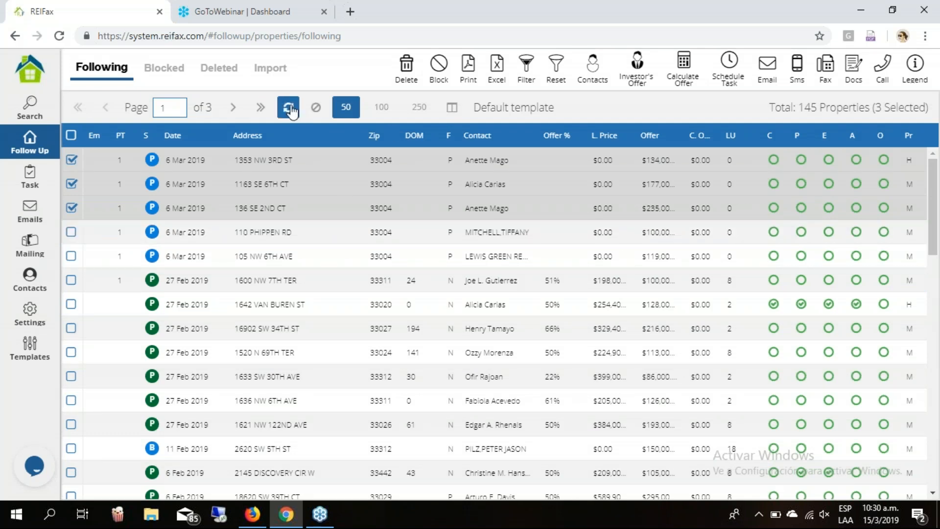
Refresh the Following list, clear all checked properties, and go to Pending Tasks.
click(316, 107)
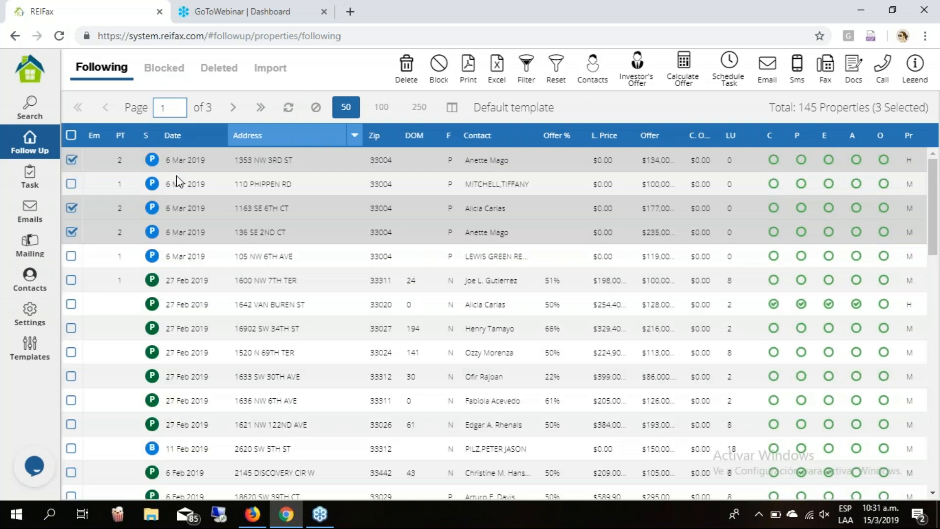
click(179, 183)
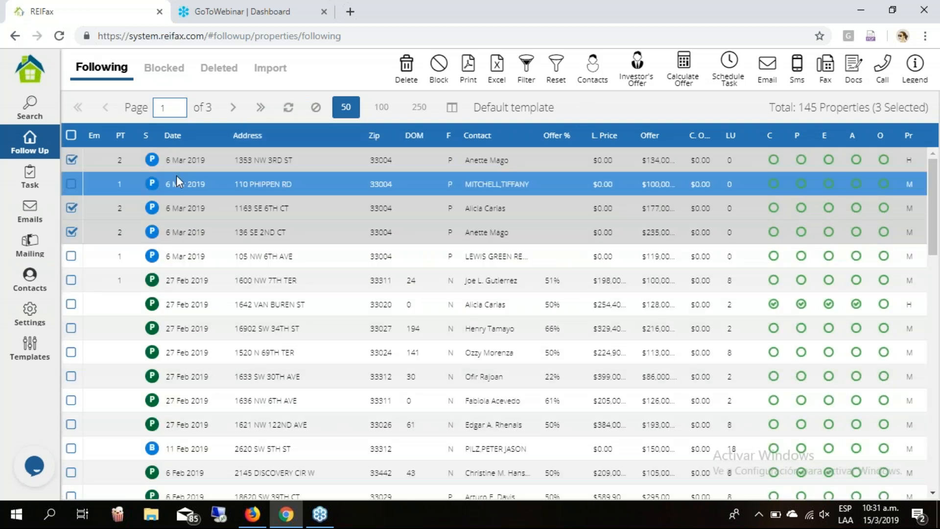
click(72, 231)
click(71, 207)
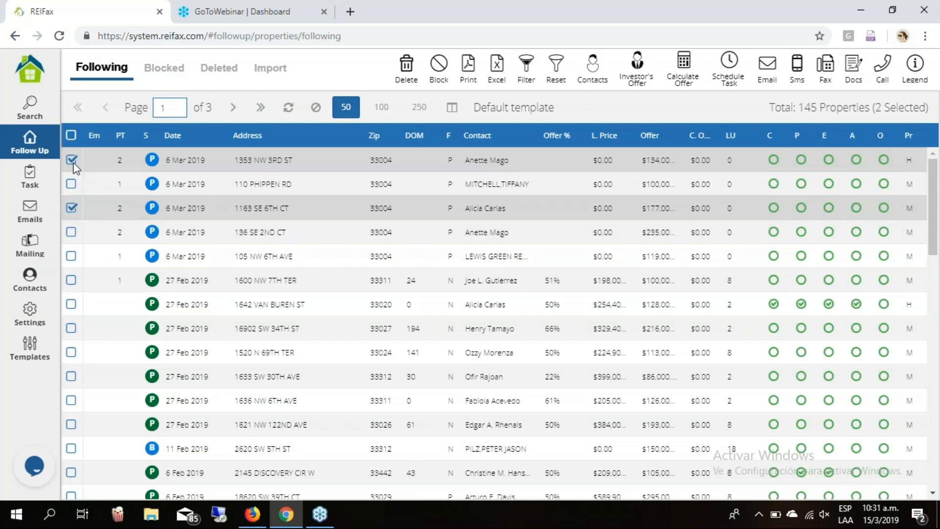
click(71, 159)
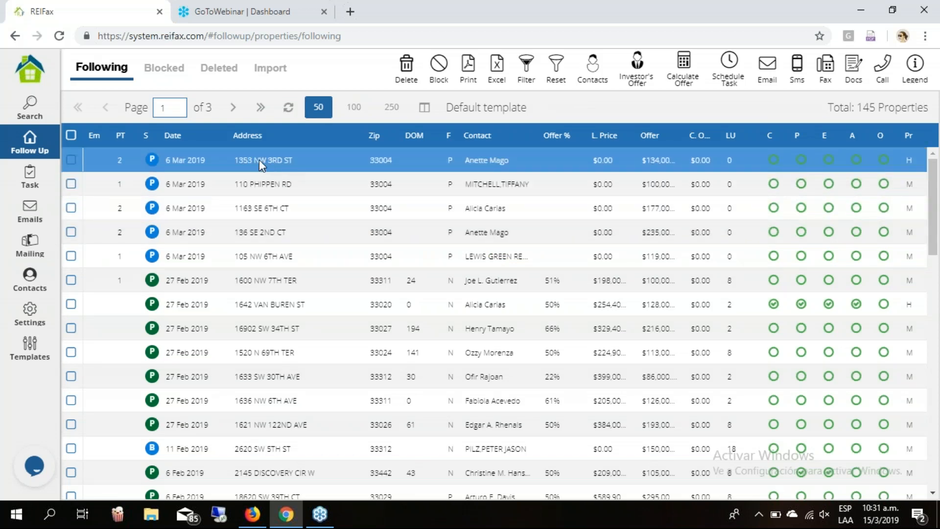
click(34, 188)
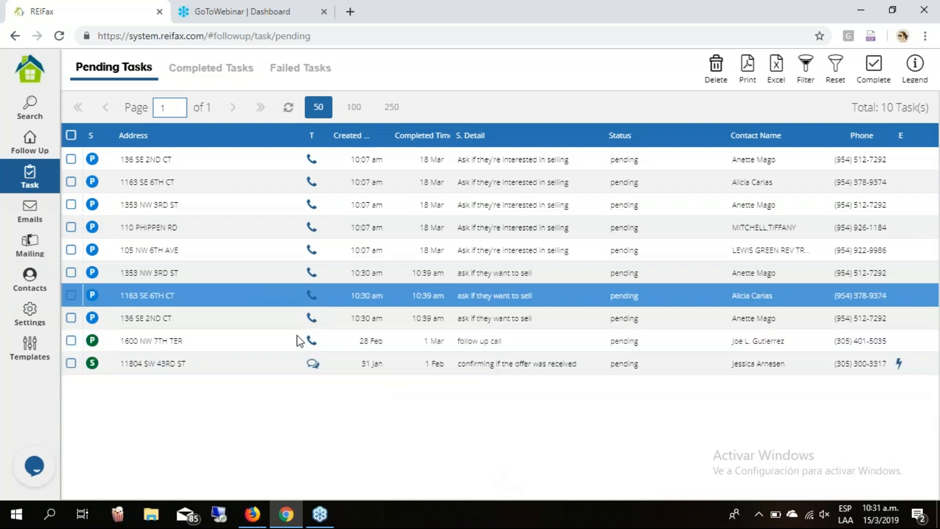
Inspect the 10:07 am calls, three new 10:30 am tasks and offer-received text, then view Completed Tasks.
click(291, 163)
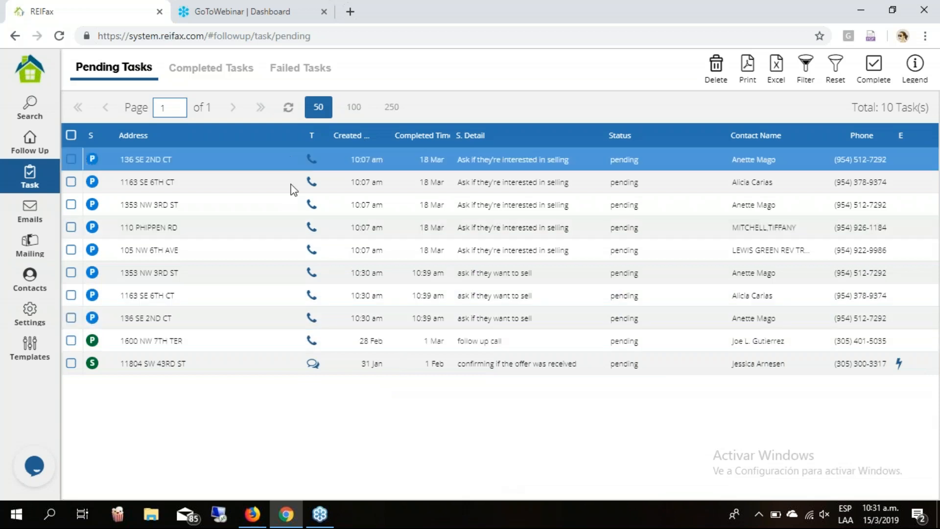
click(292, 252)
click(290, 271)
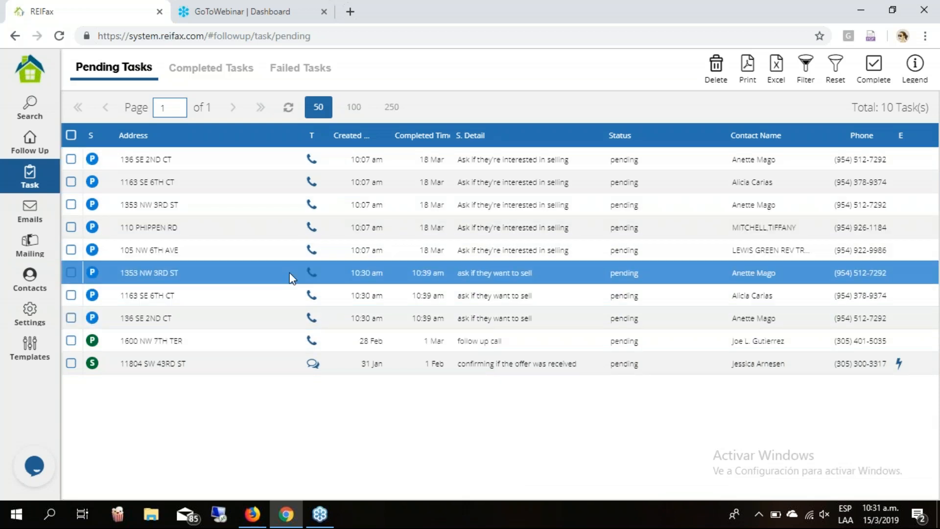
click(295, 295)
click(294, 321)
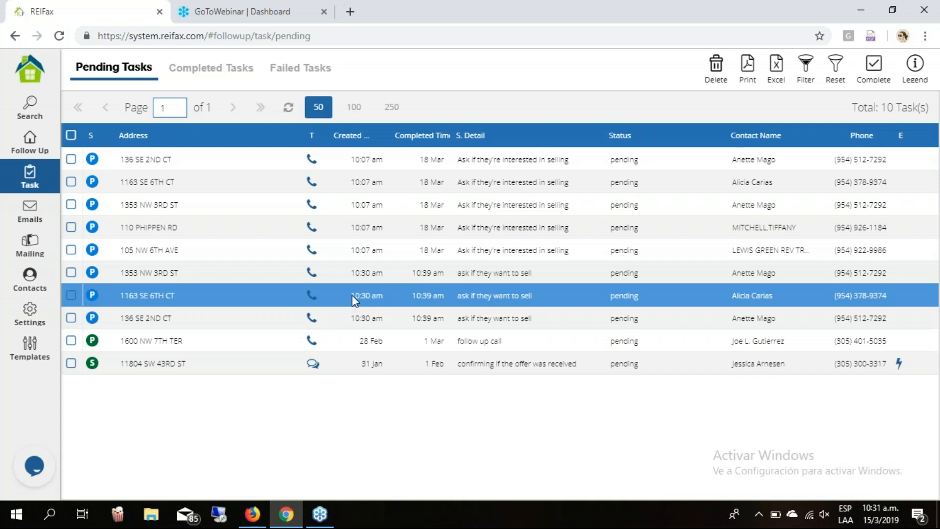
click(384, 316)
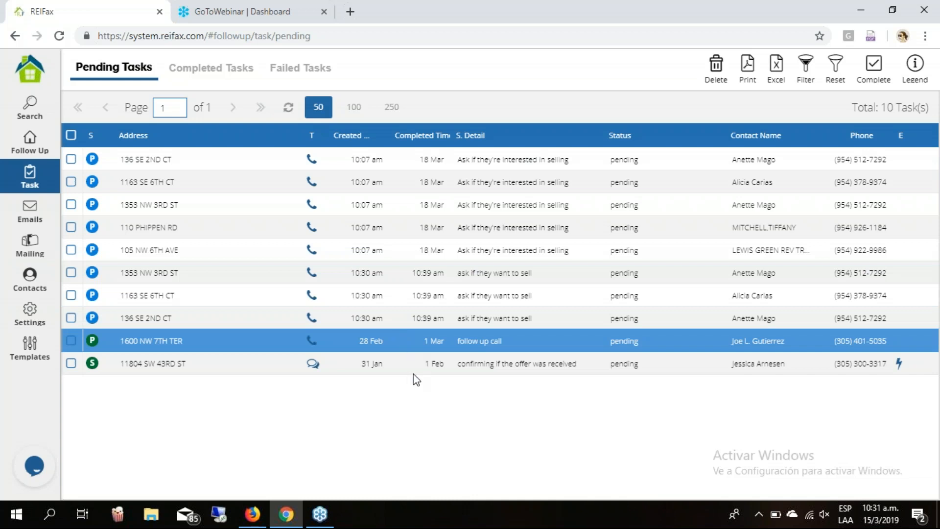
click(422, 364)
click(212, 68)
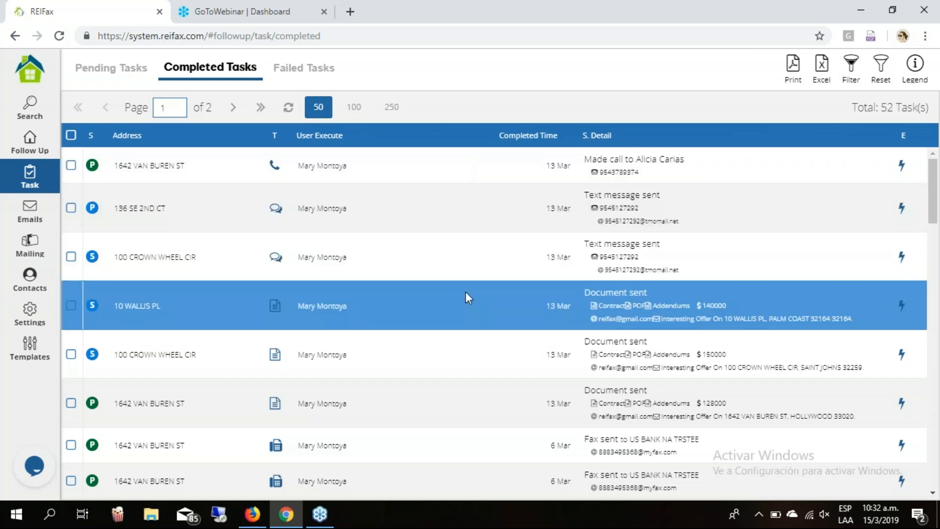
Scroll through the 52 completed tasks, then switch to the Failed Tasks list.
scroll(465, 292, down, 4)
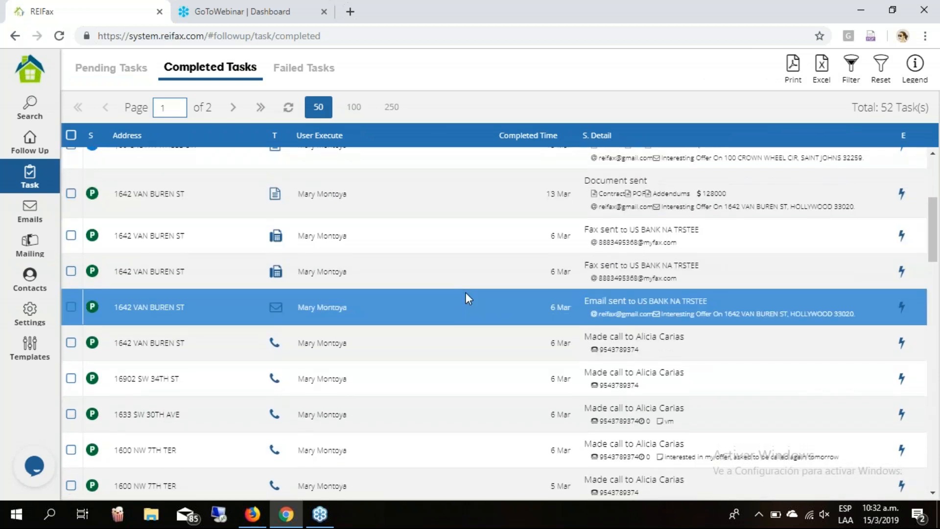
scroll(465, 292, down, 15)
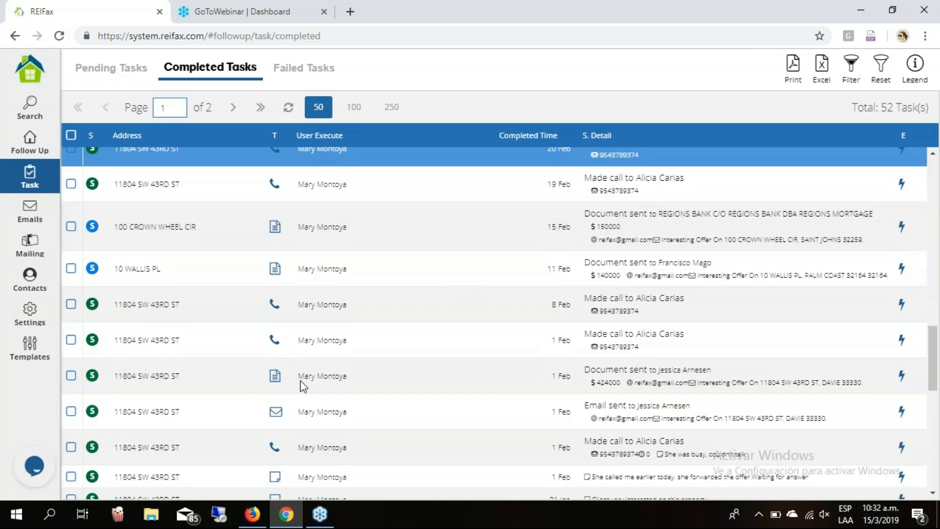
scroll(410, 384, down, 3)
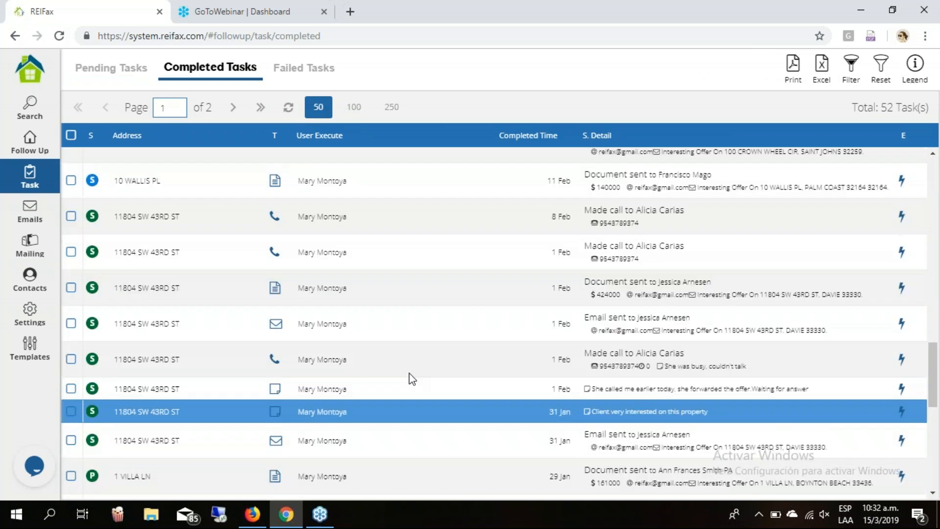
scroll(412, 379, down, 7)
scroll(408, 360, down, 10)
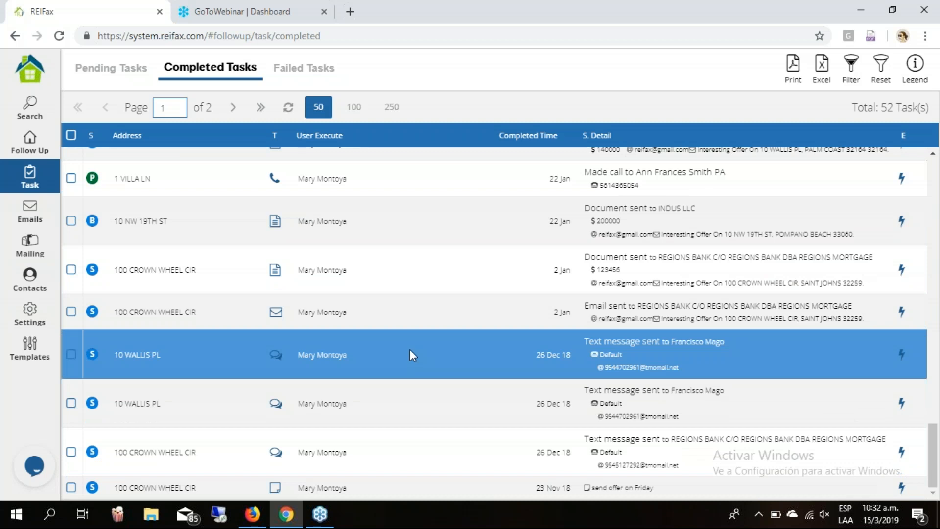
scroll(409, 348, up, 15)
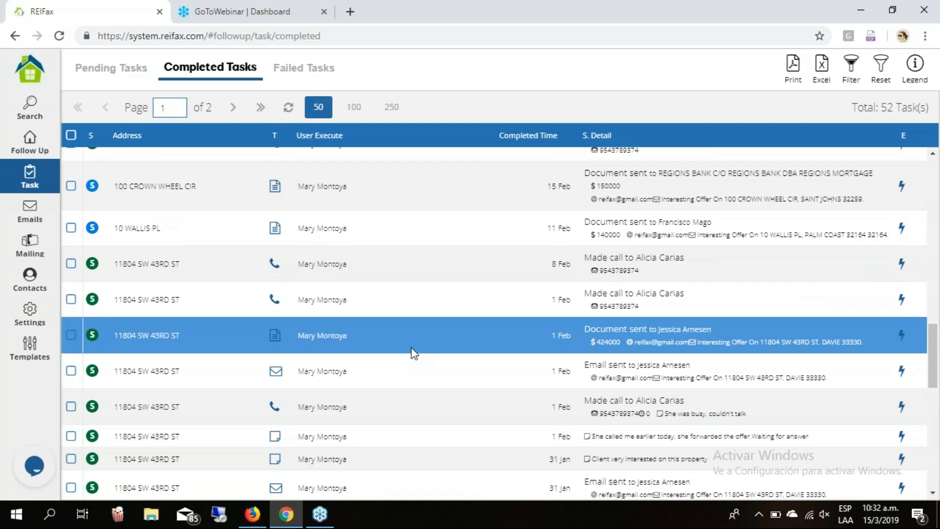
scroll(449, 316, up, 10)
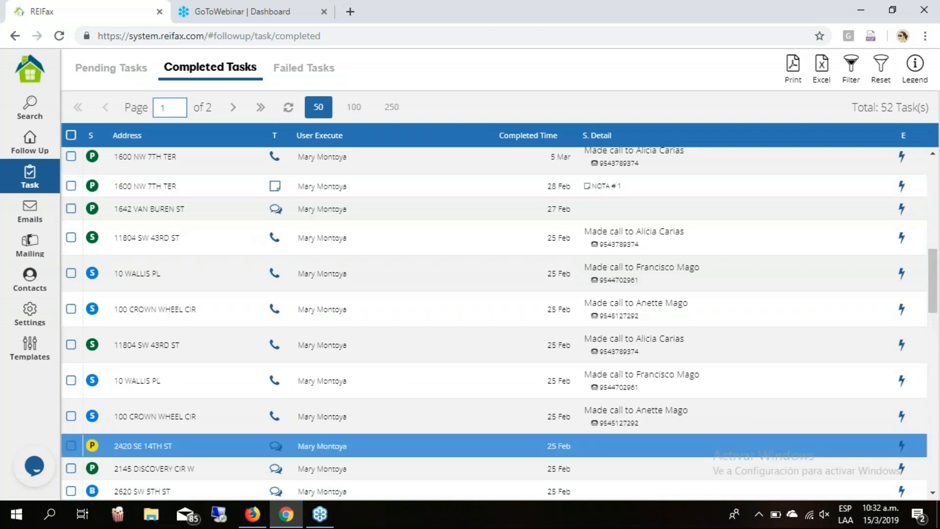
scroll(333, 310, up, 2)
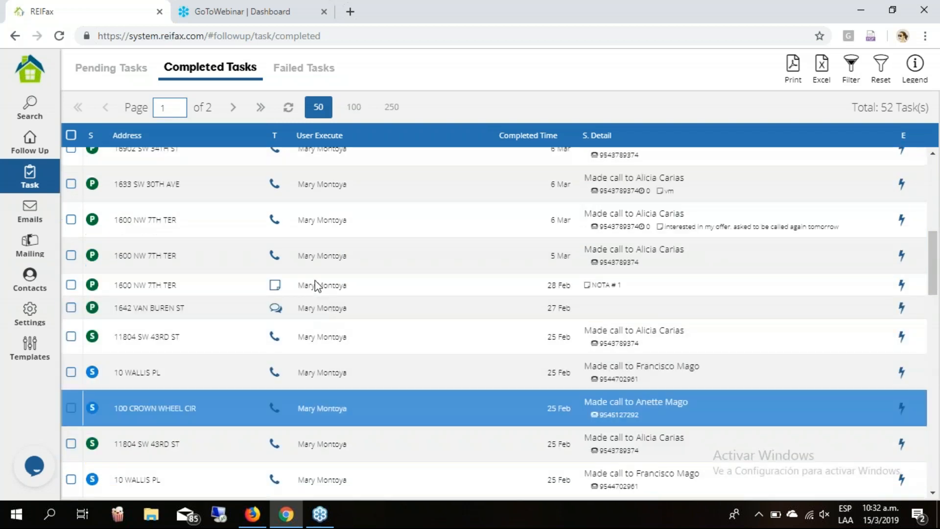
scroll(316, 285, up, 6)
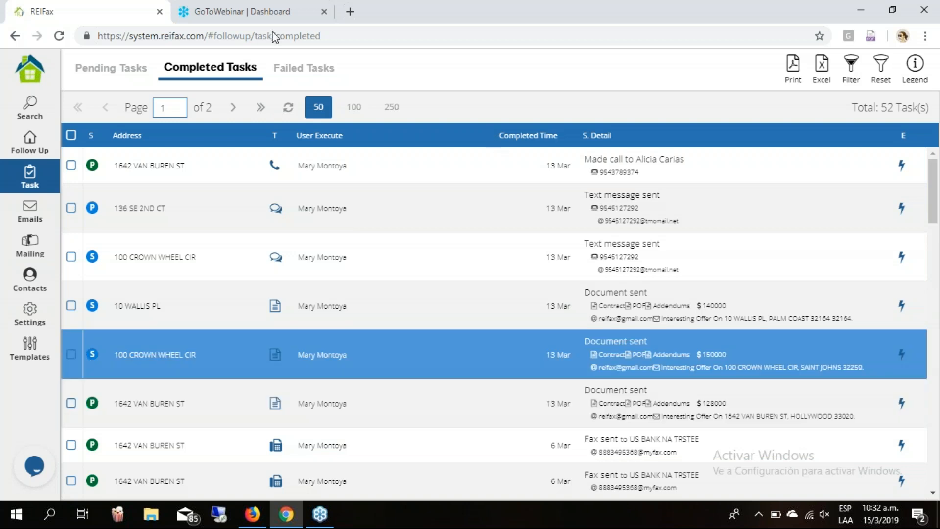
click(301, 73)
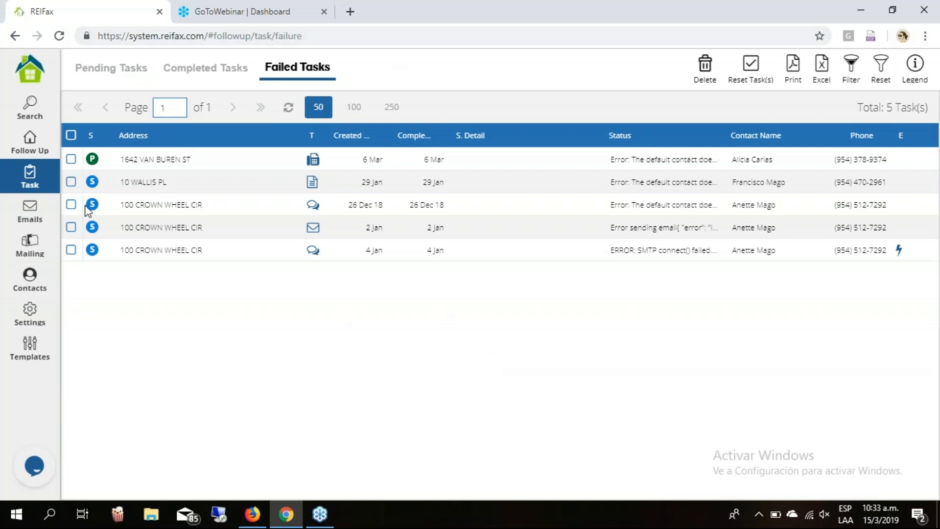
click(510, 205)
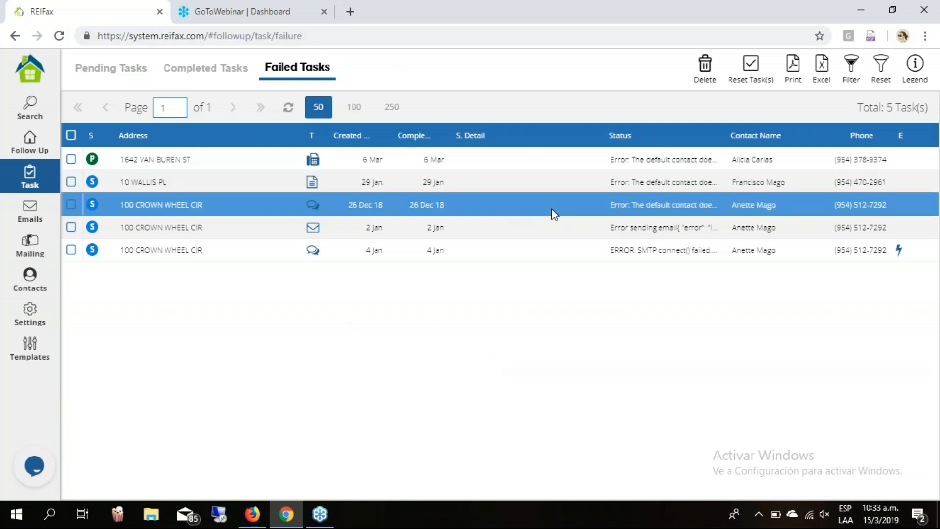
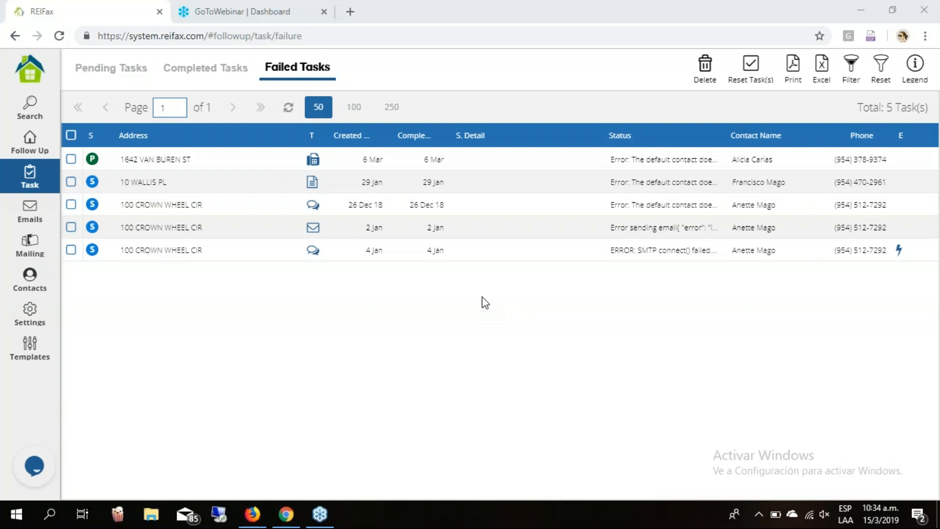
Reset the second failed follow-up task so its status returns to pending.
click(713, 247)
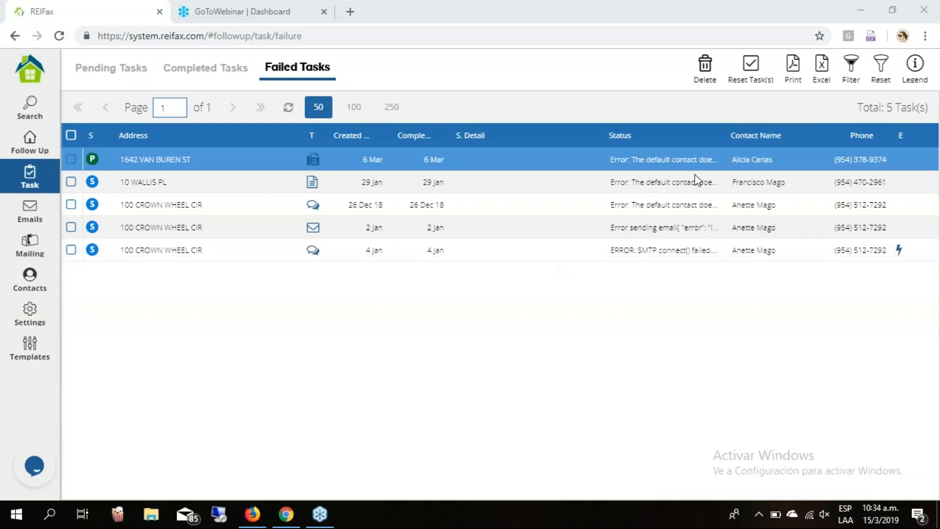
click(70, 182)
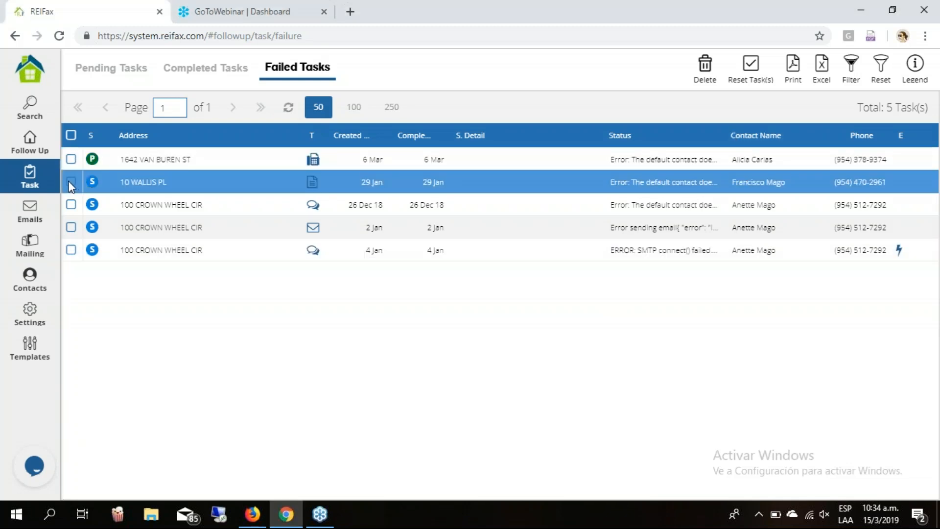
click(70, 181)
click(754, 72)
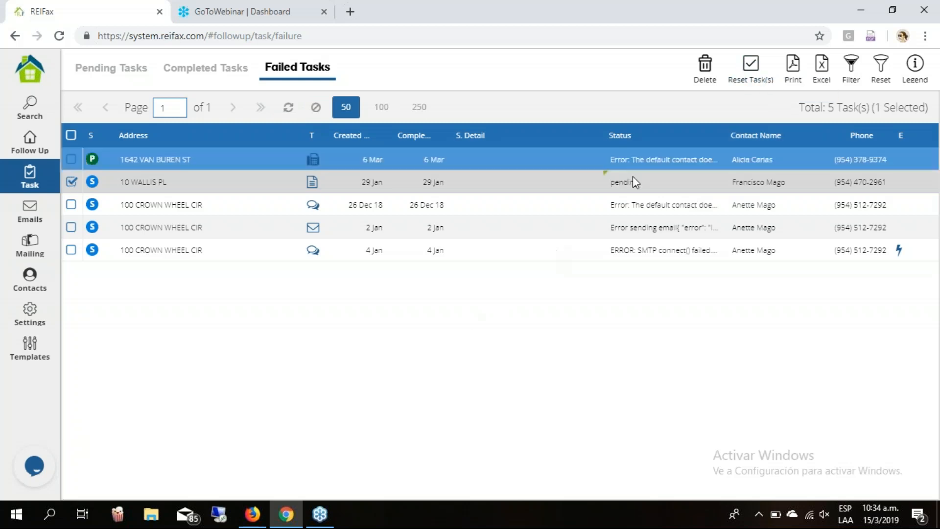
Show the Pending Tasks list, refreshed to 11 tasks including the reset one.
click(122, 71)
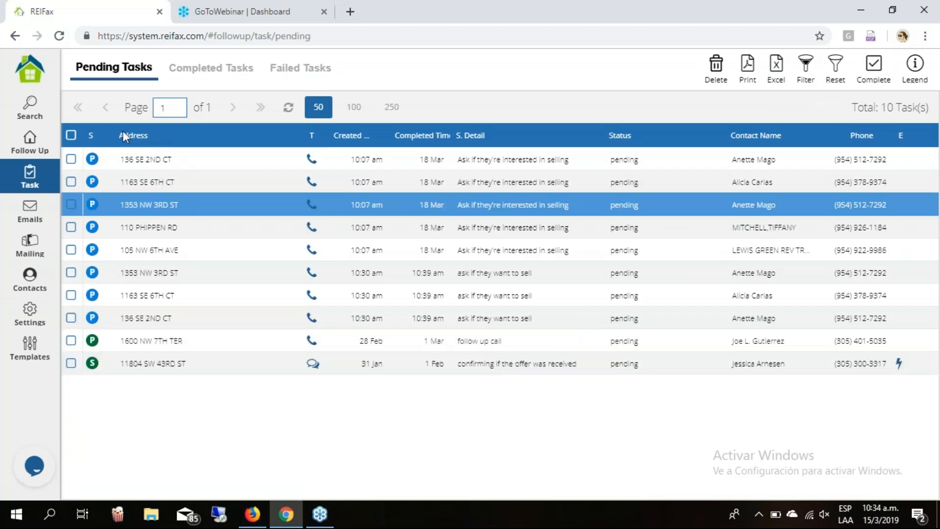
click(288, 107)
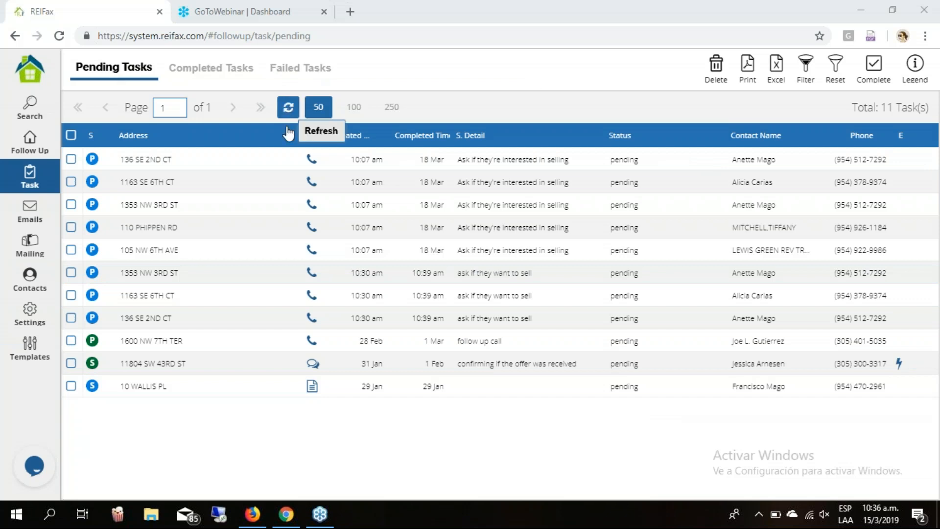
click(573, 392)
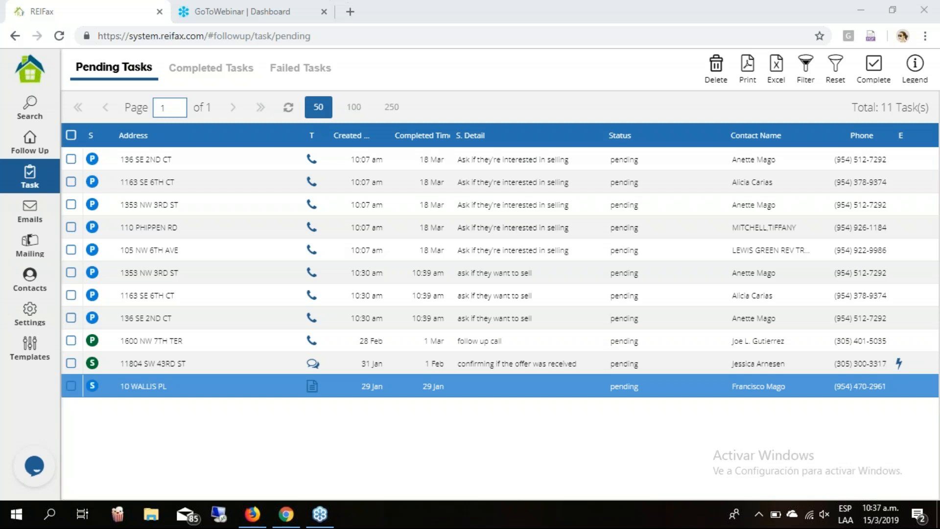
click(71, 136)
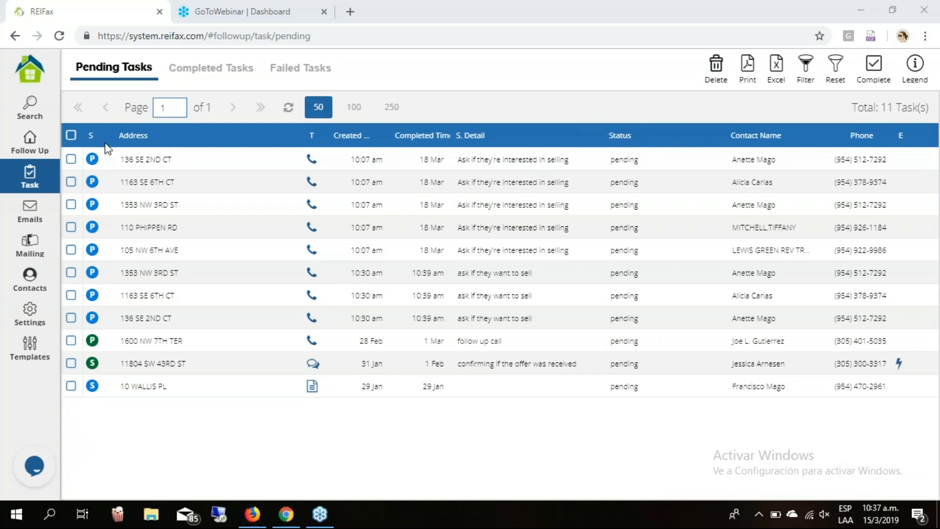
Open the 145 followed properties, check one property's assigned contacts, and select a row.
click(47, 146)
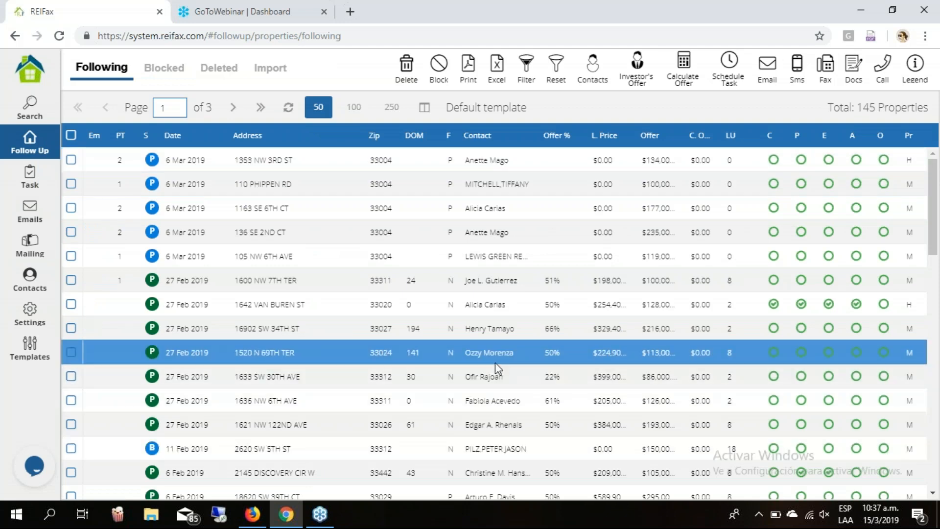
click(656, 350)
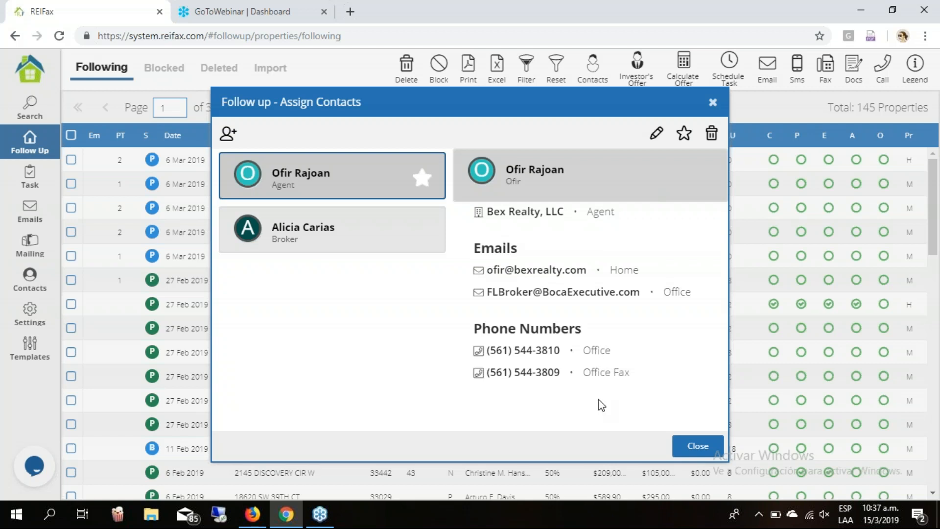
click(713, 102)
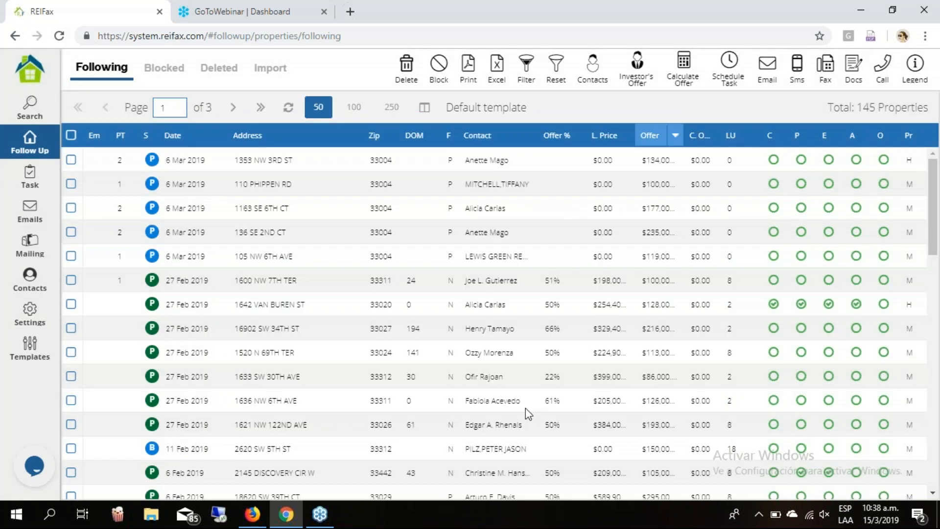
click(533, 456)
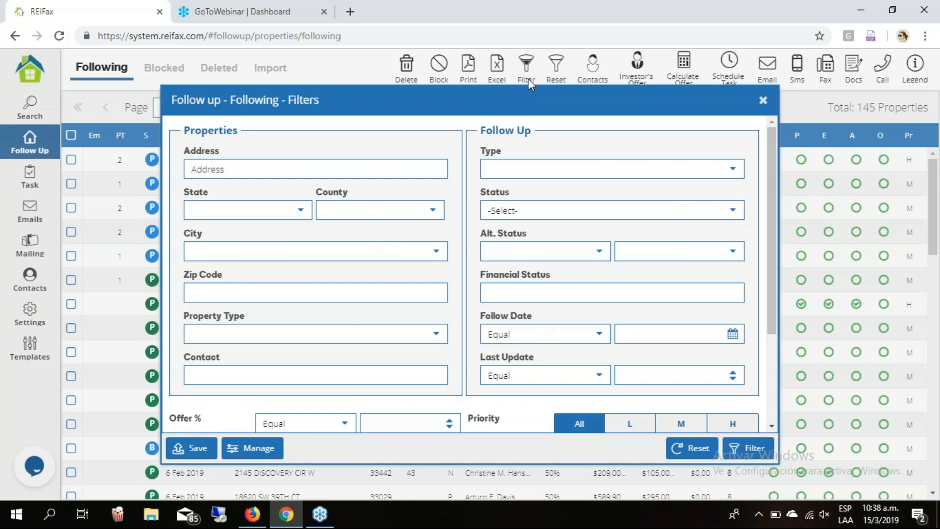
Look through the Status and Type filter choices without selecting any.
click(733, 211)
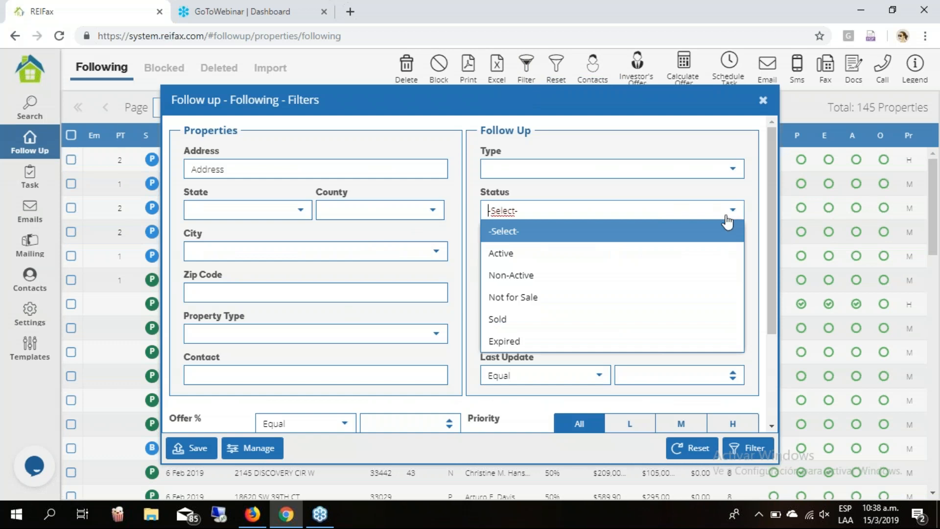
click(728, 221)
click(732, 169)
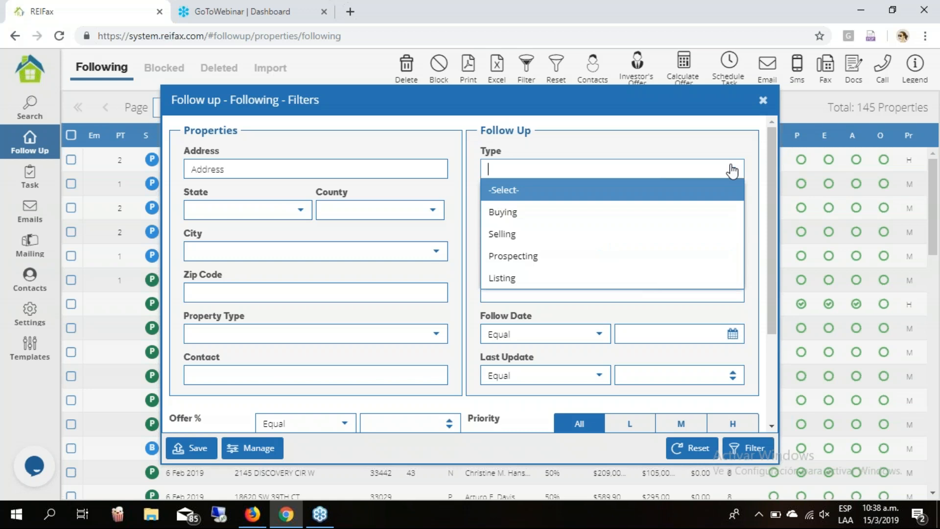
click(733, 170)
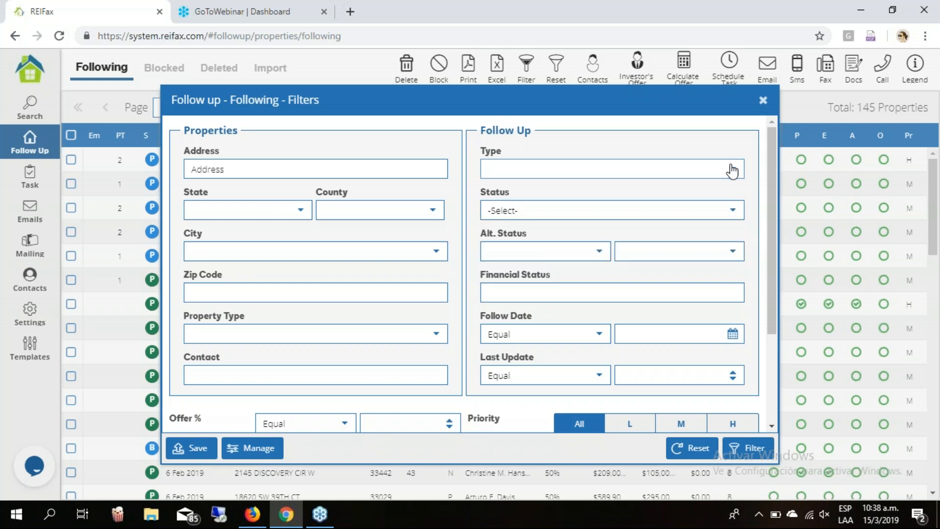
scroll(733, 171, down, 3)
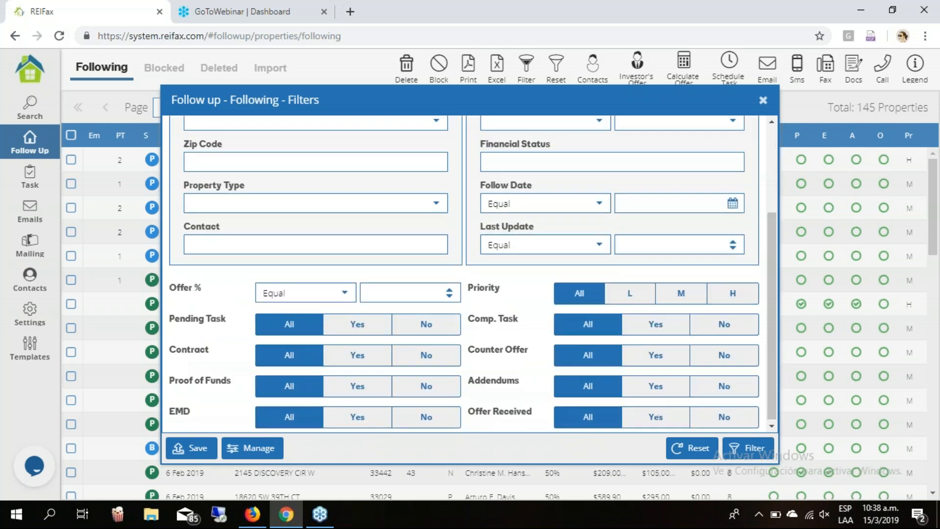
scroll(464, 274, up, 1)
scroll(464, 274, up, 1)
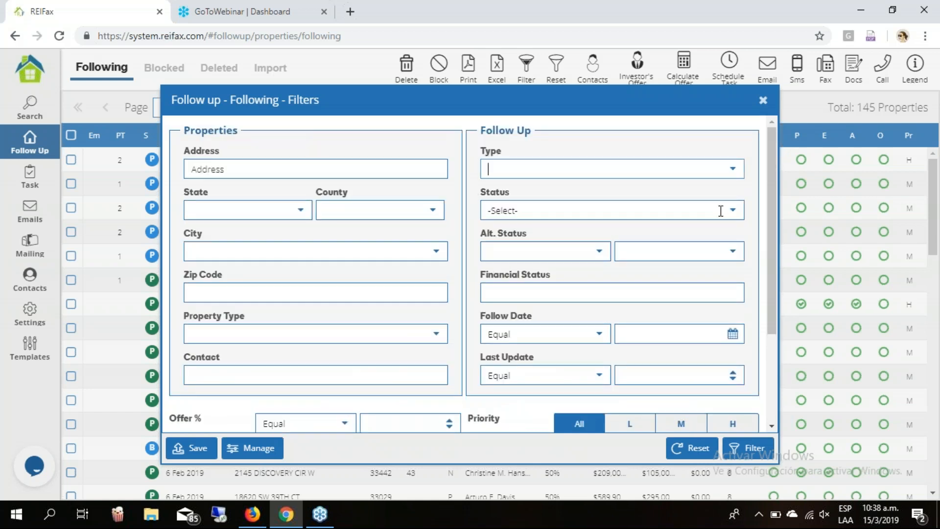
click(494, 210)
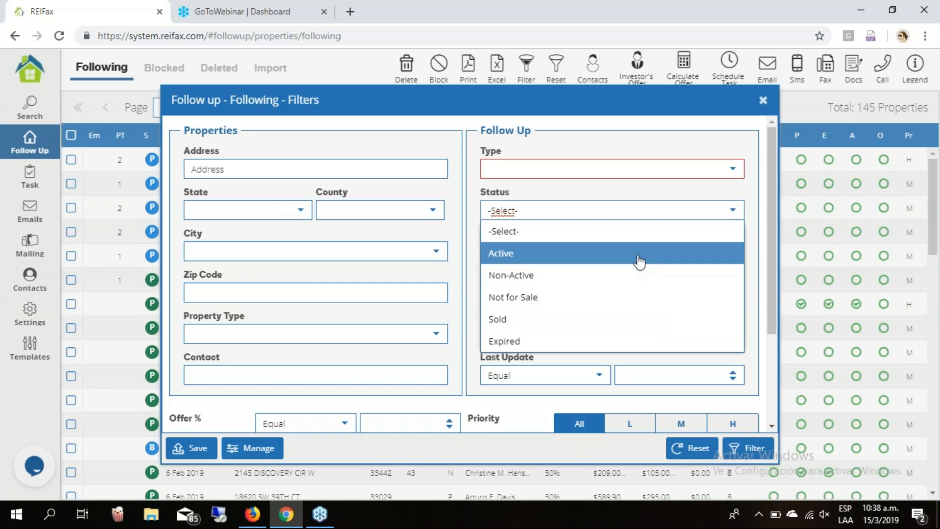
click(430, 150)
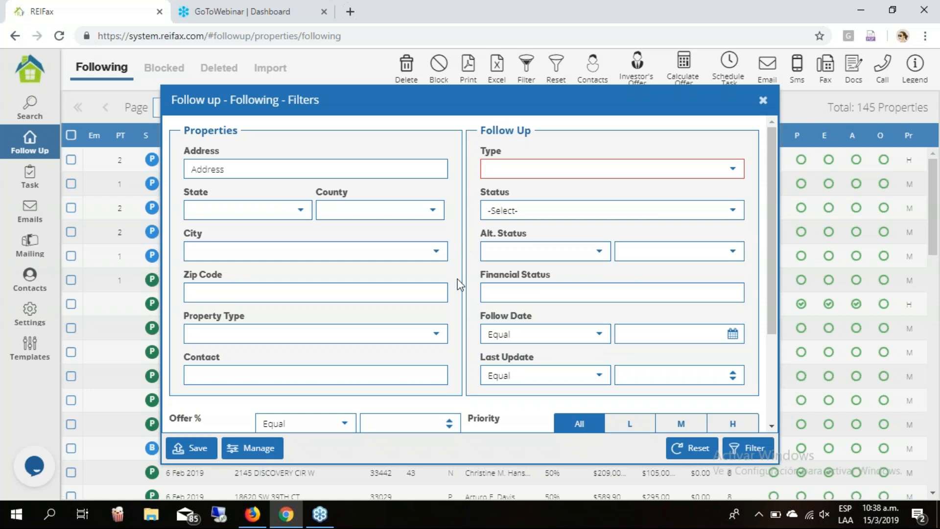
scroll(458, 283, down, 2)
scroll(458, 290, down, 1)
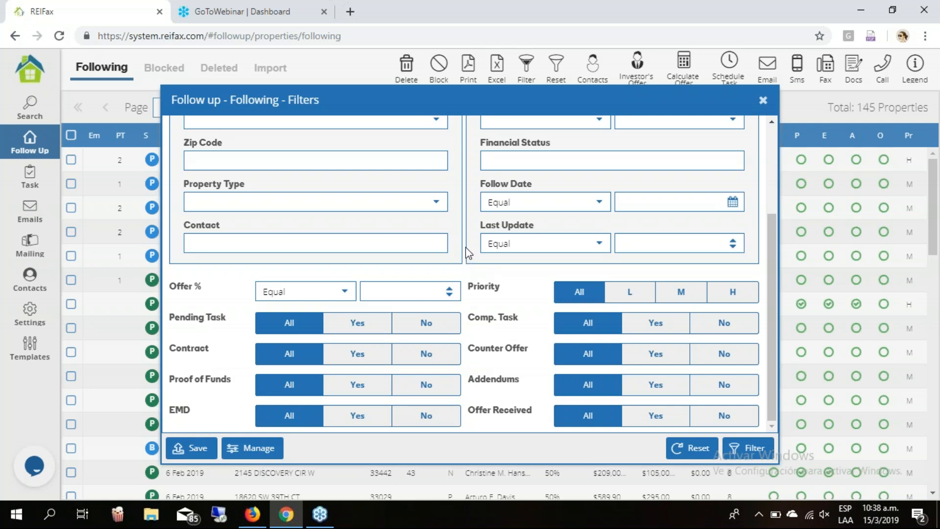
scroll(468, 253, up, 1)
scroll(468, 253, up, 2)
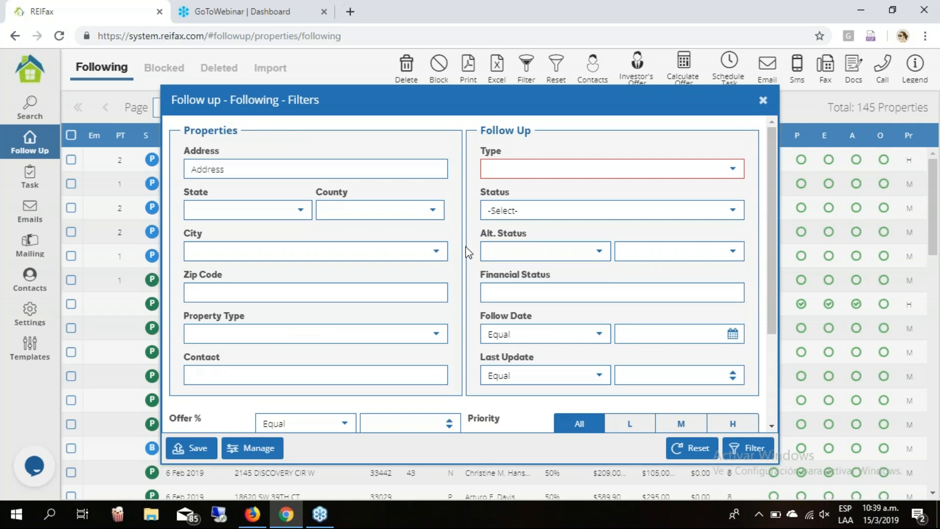
Set the follow-up Type filter to Prospecting, replacing an initial Buying choice.
click(736, 171)
click(550, 213)
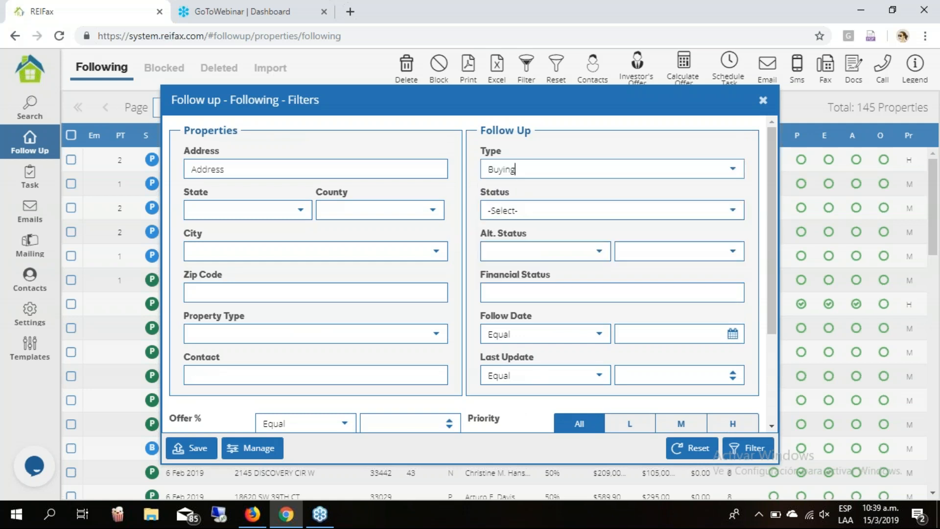
click(648, 176)
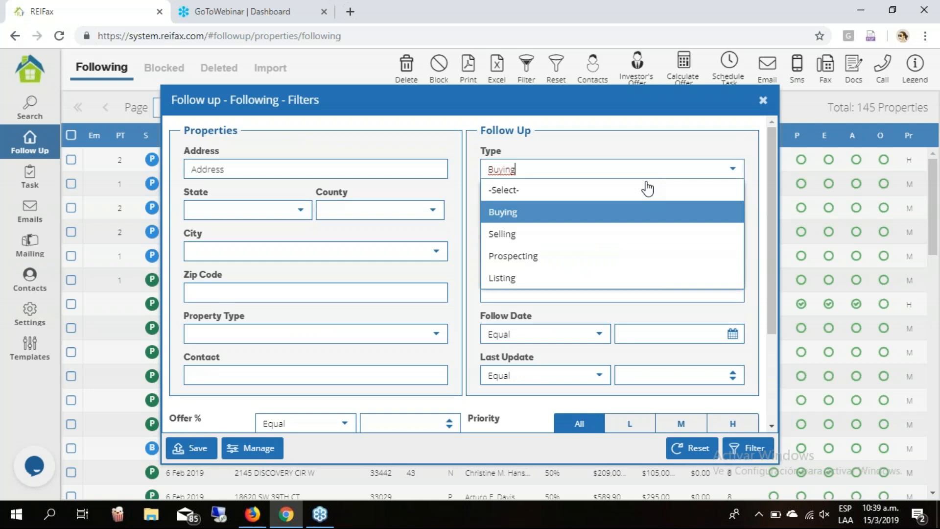
click(588, 261)
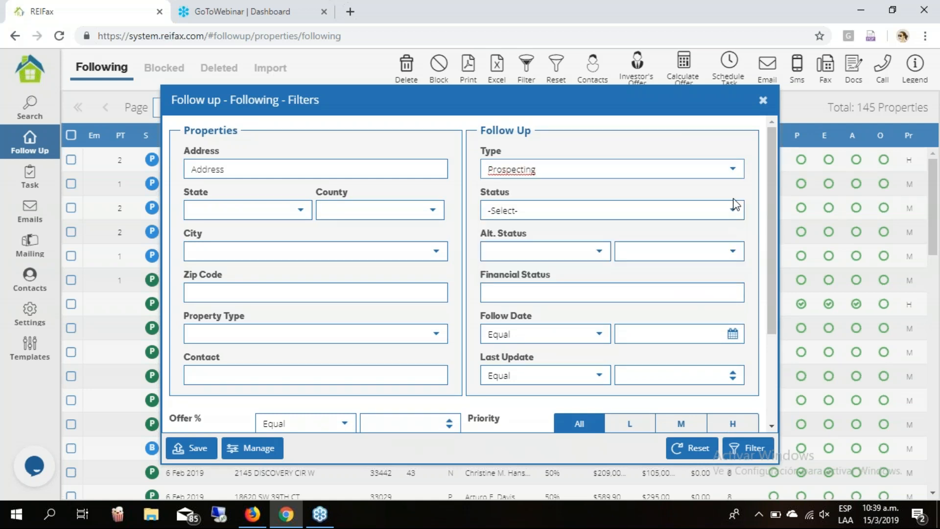
key(Tab)
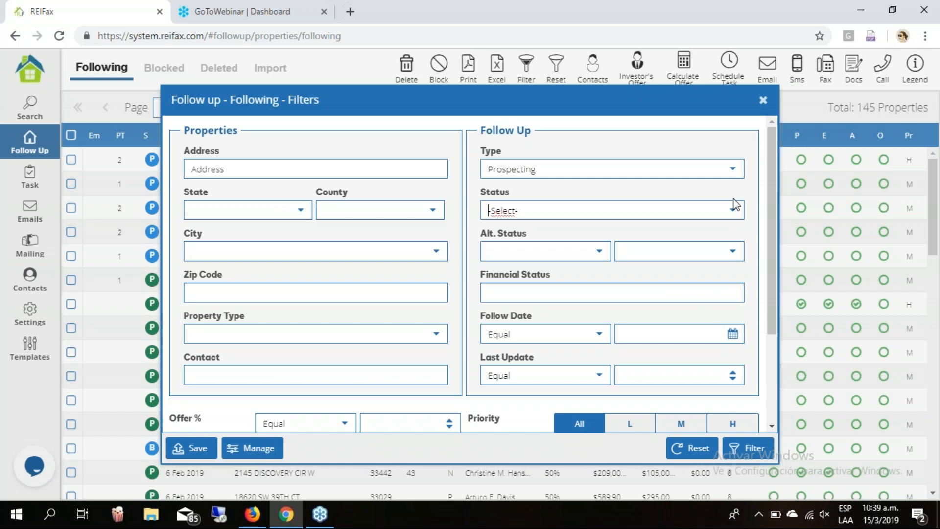
click(734, 207)
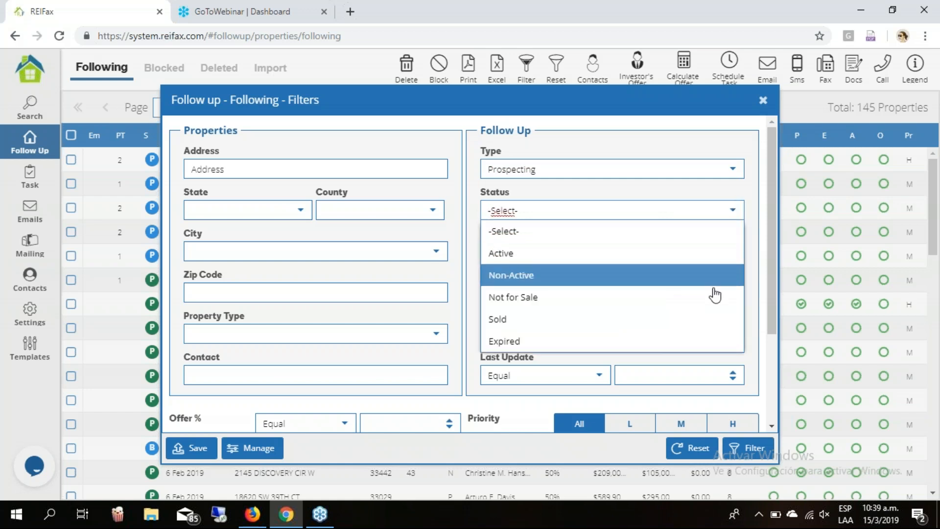
Pick Not for Sale as the Status filter value.
click(714, 306)
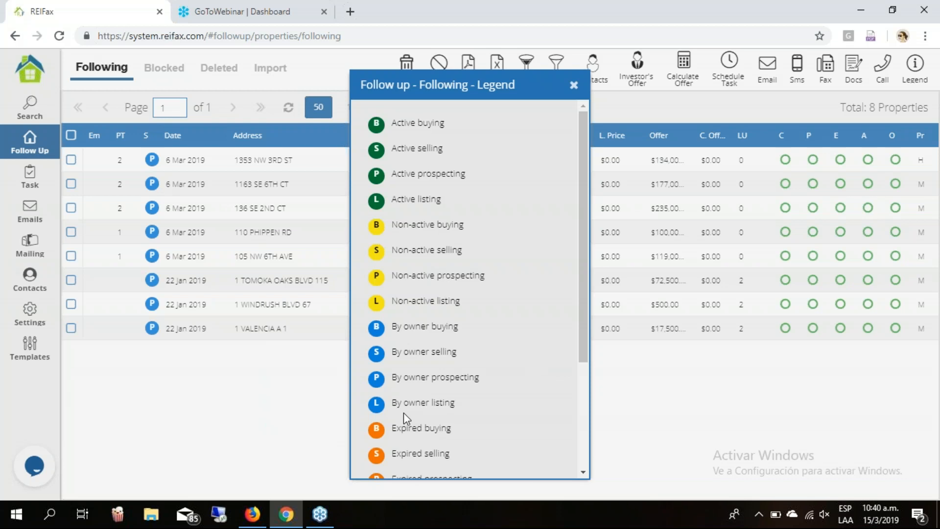
click(574, 85)
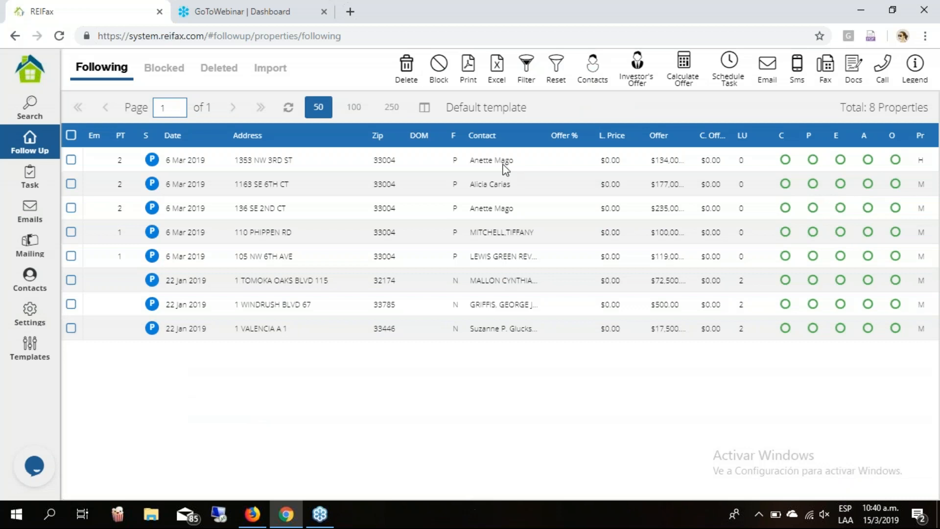
click(563, 65)
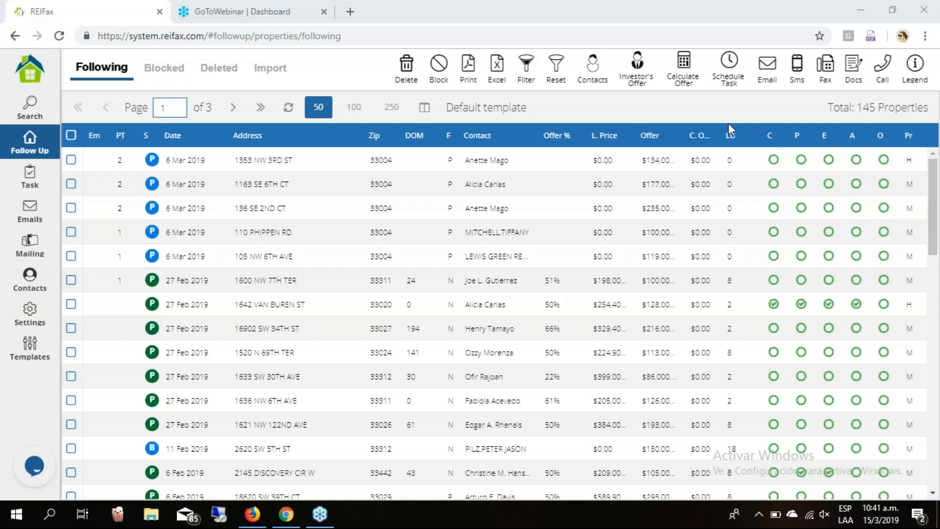
Open the property Search page with State Florida and County Broward set.
click(38, 111)
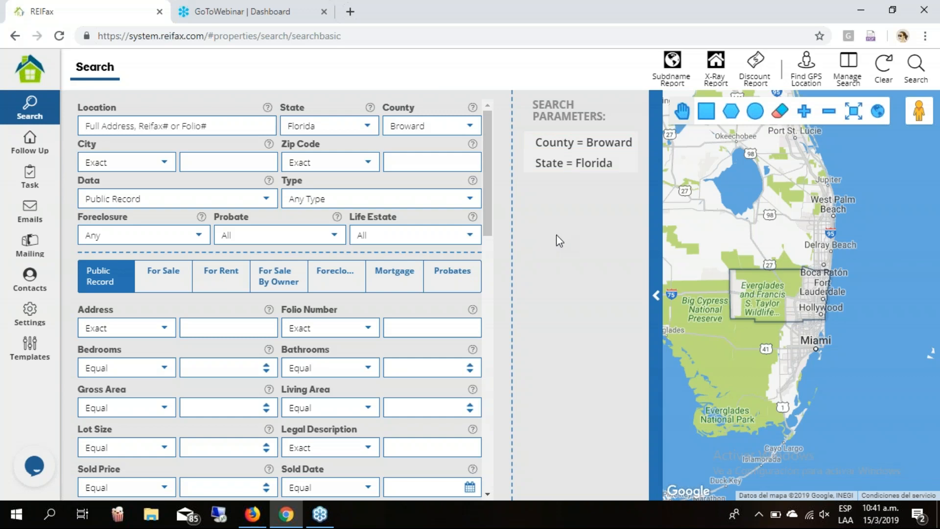
mouse_move(627, 147)
click(931, 297)
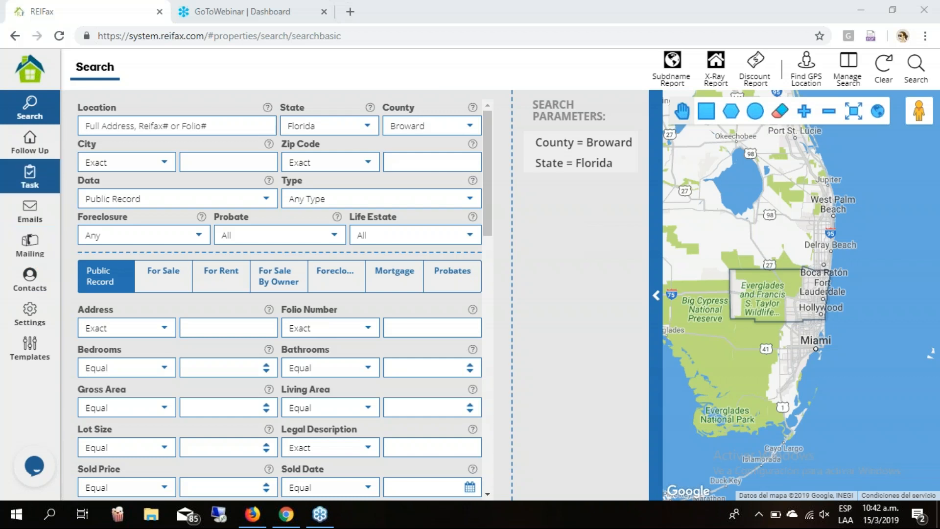
Make RFX Default, then Offer on listed property, the default SMS template, and return to Follow Up.
click(31, 349)
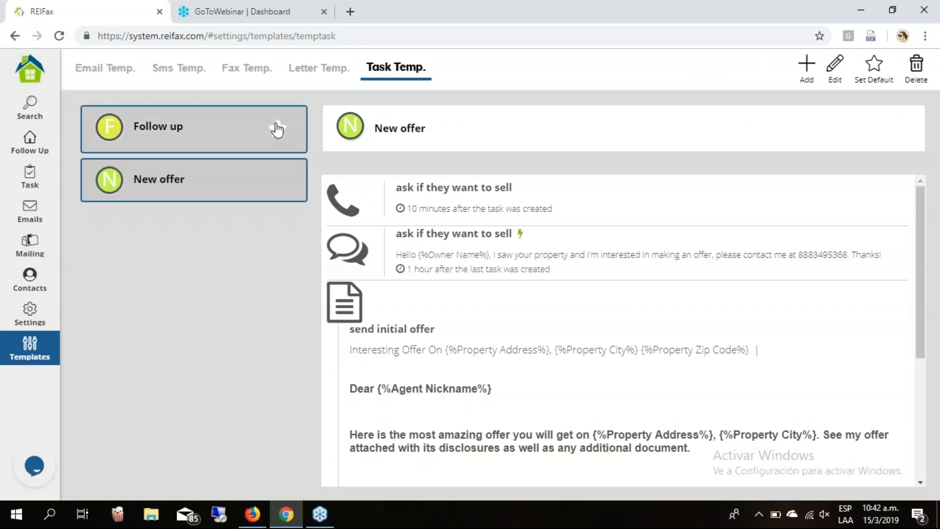
click(278, 129)
click(165, 67)
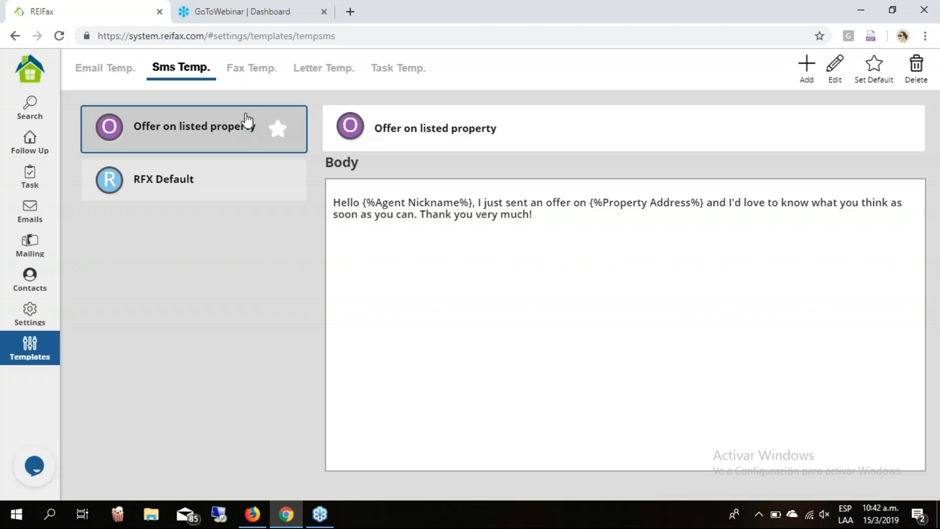
click(233, 181)
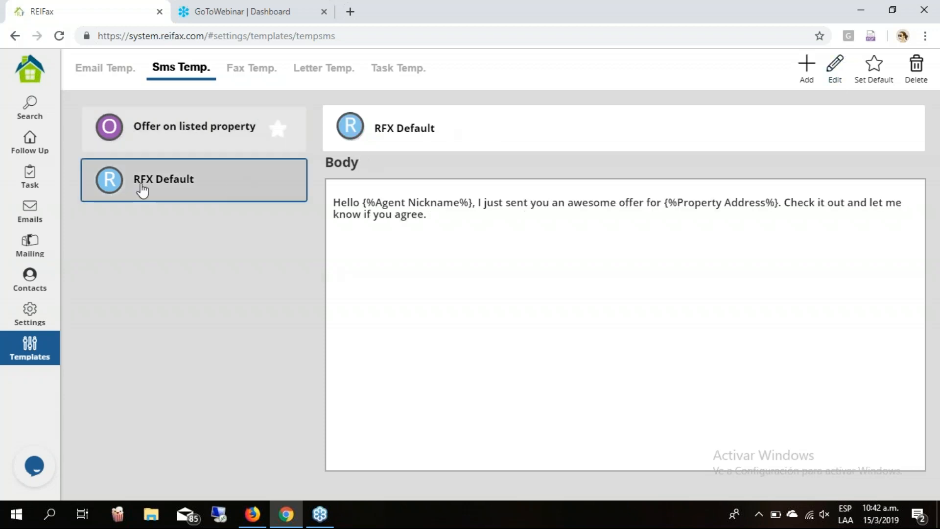
click(875, 68)
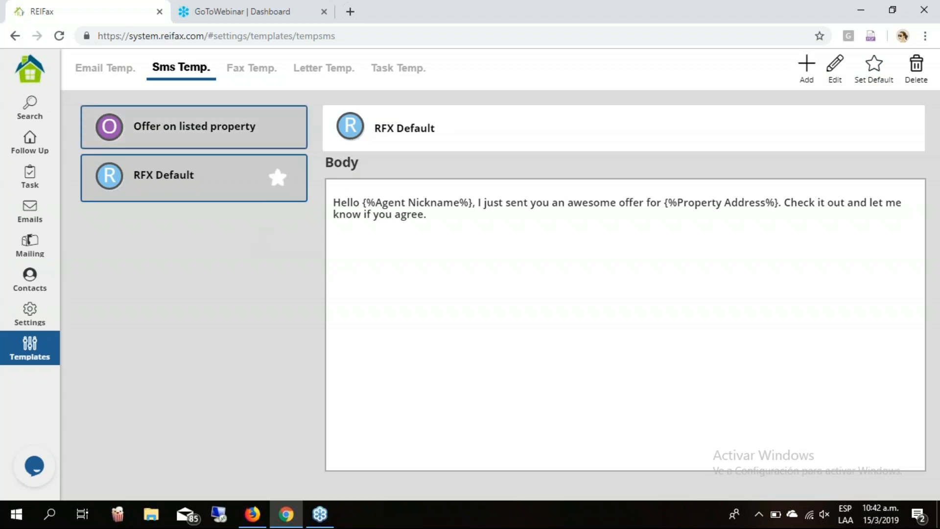
click(299, 126)
click(875, 68)
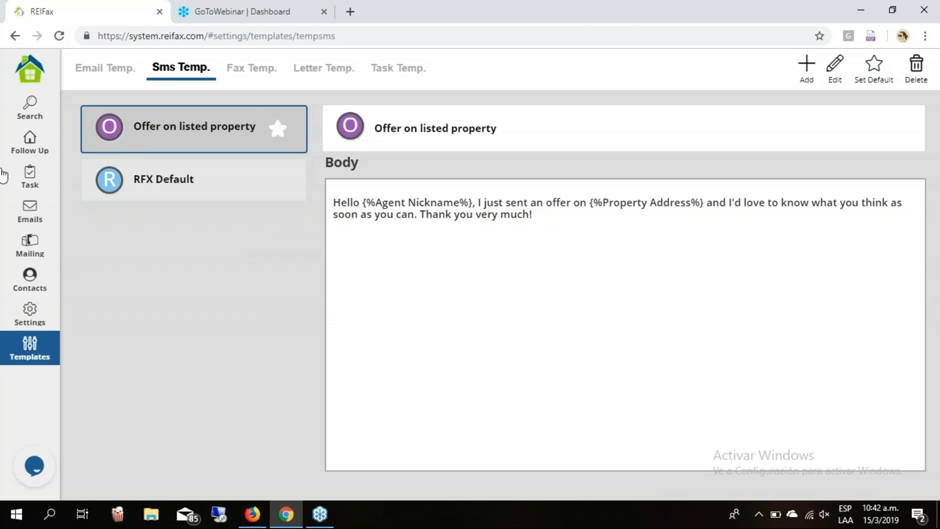
click(30, 142)
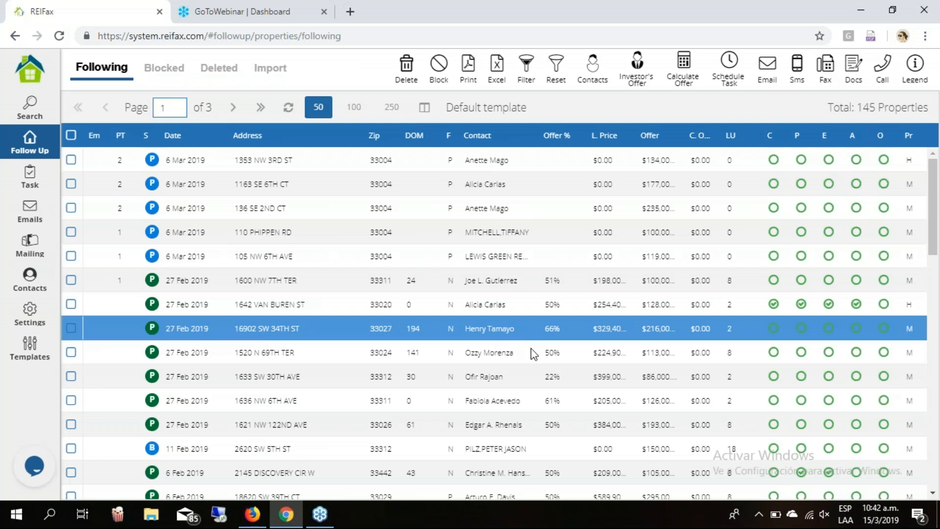
Open a followed property's assigned contacts, showing its starred agent and owner.
click(491, 351)
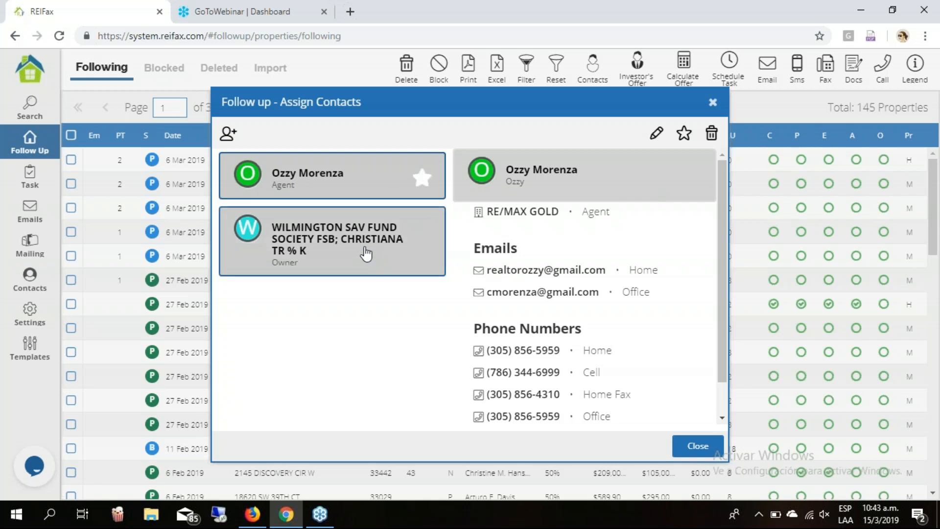
Set the owner contact as the property's principal contact instead of the agent.
click(366, 254)
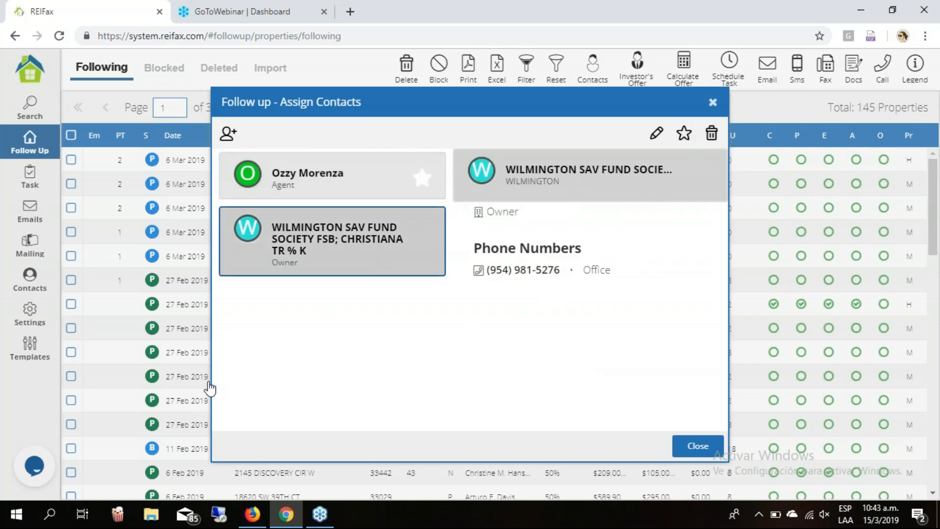
click(684, 133)
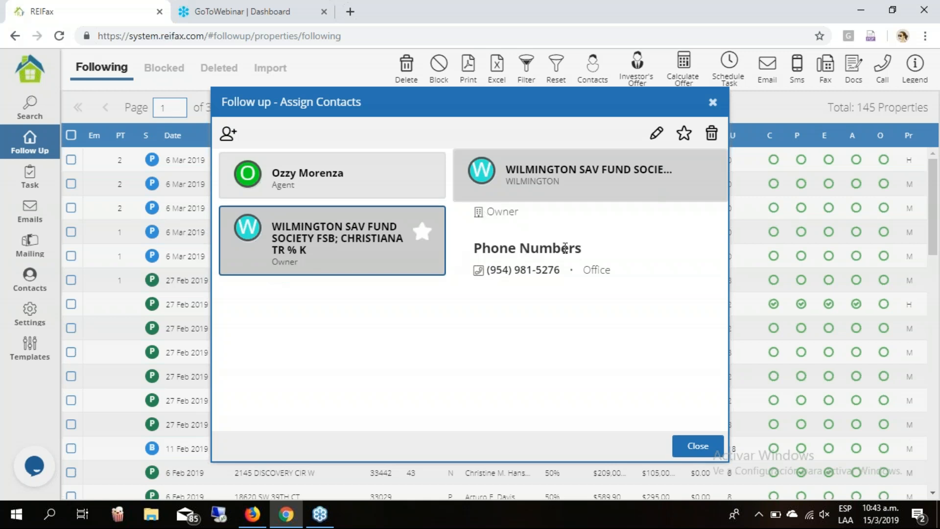
double_click(587, 270)
click(629, 274)
Close the Assign Contacts window, leaving the 145-property Following list showing.
click(714, 104)
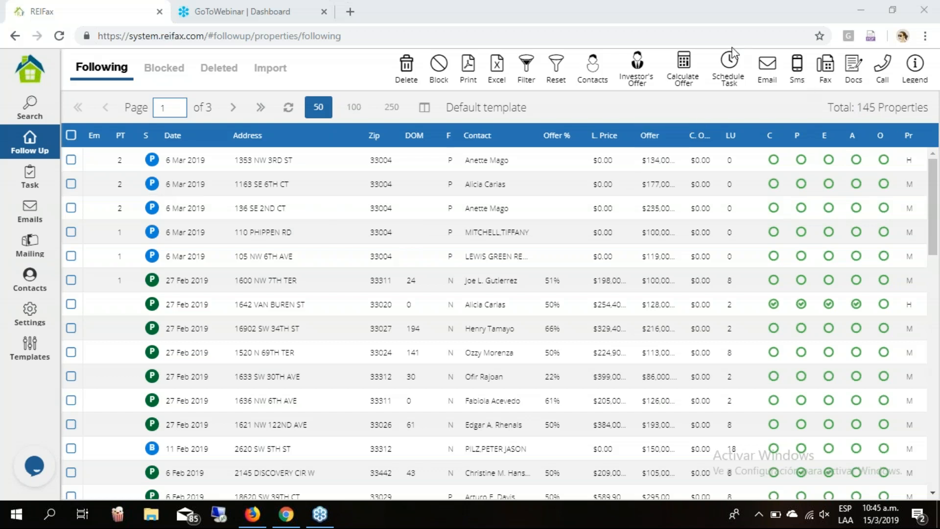
Start a new search with property type Single Family and data source Foreclosure.
click(28, 106)
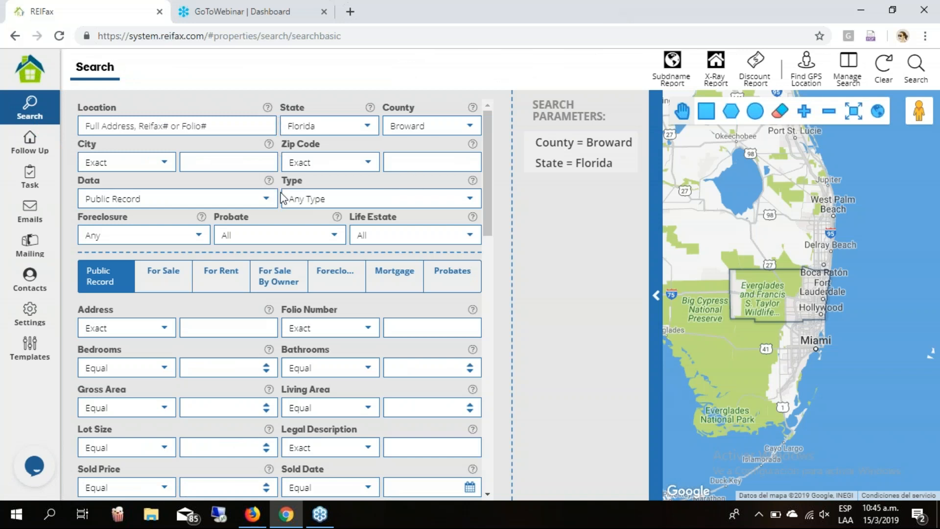
click(470, 203)
click(458, 241)
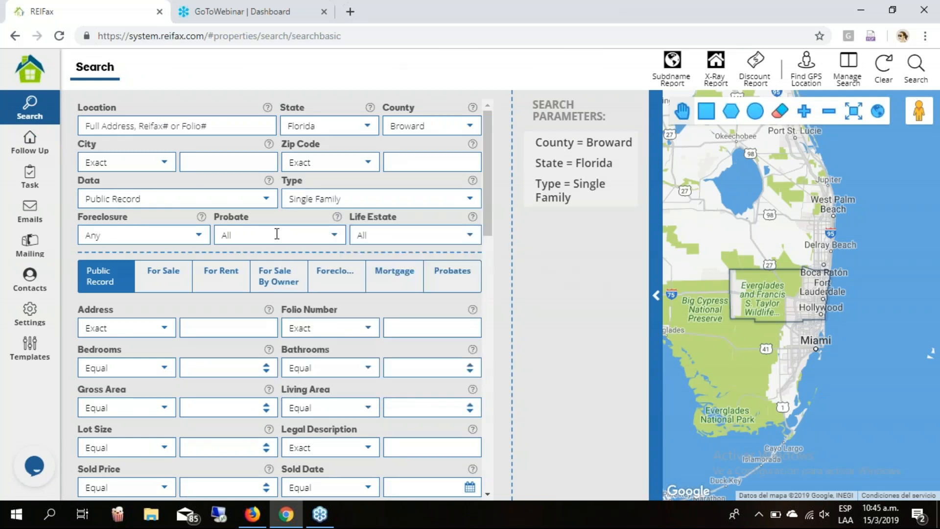
click(267, 201)
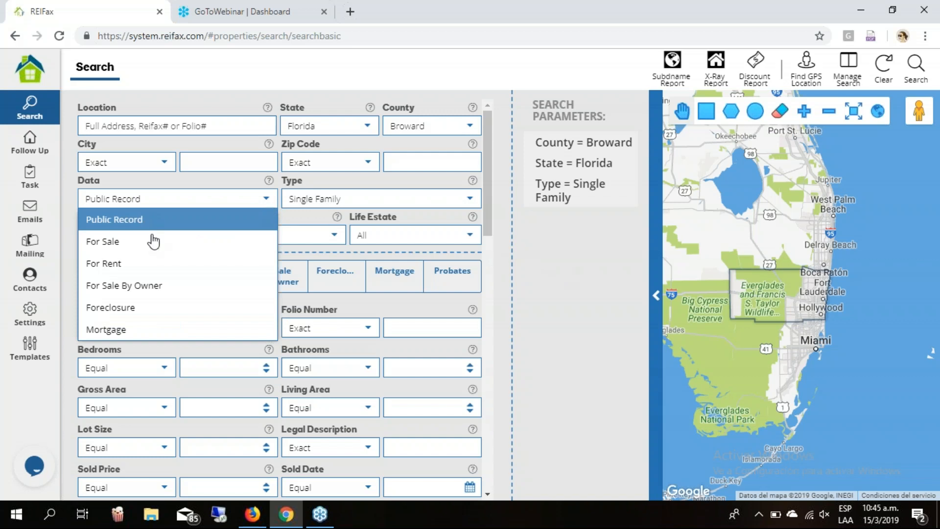
click(137, 308)
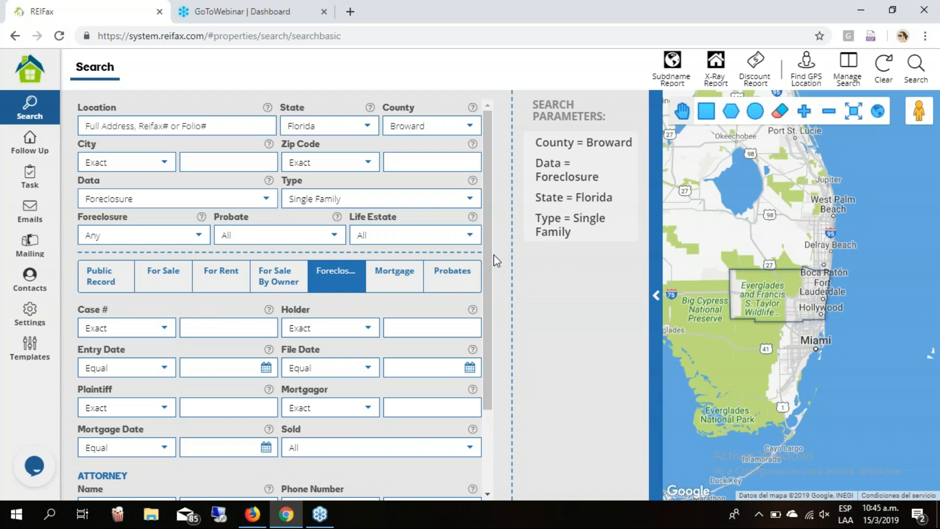
scroll(497, 311, down, 1)
scroll(497, 318, down, 3)
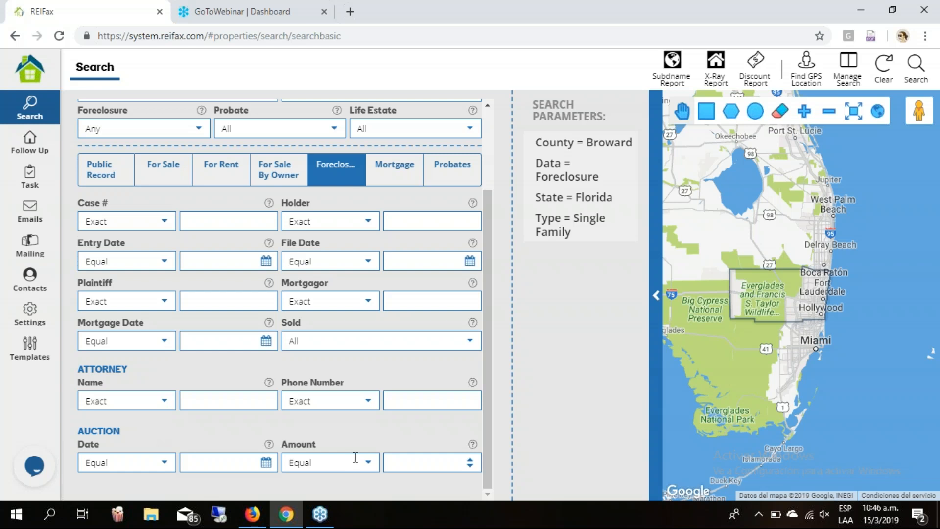
scroll(403, 274, up, 3)
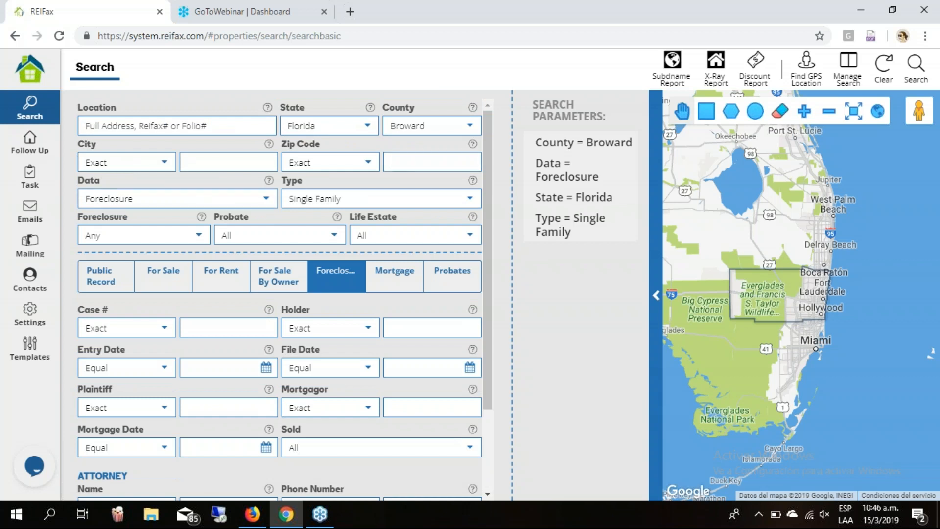
Enter 33004 in the Zip Code field.
text(3004)
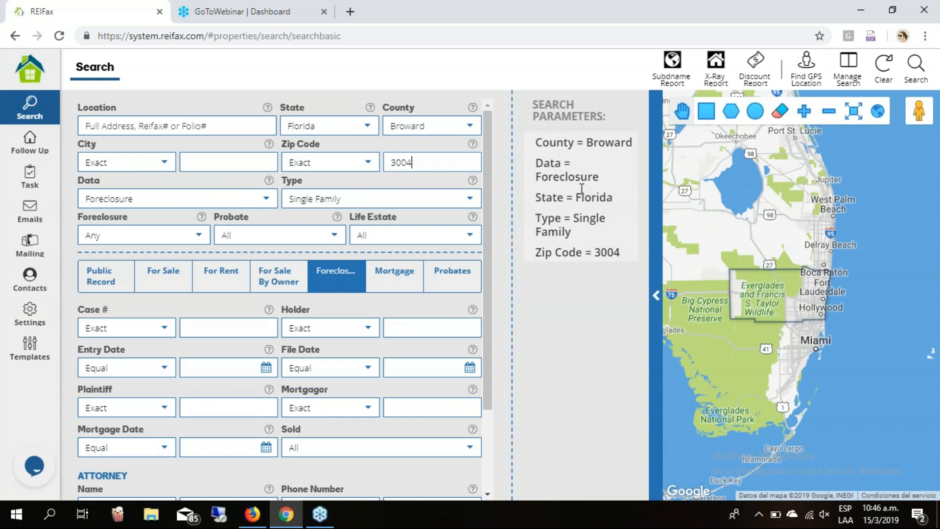
mouse_move(582, 194)
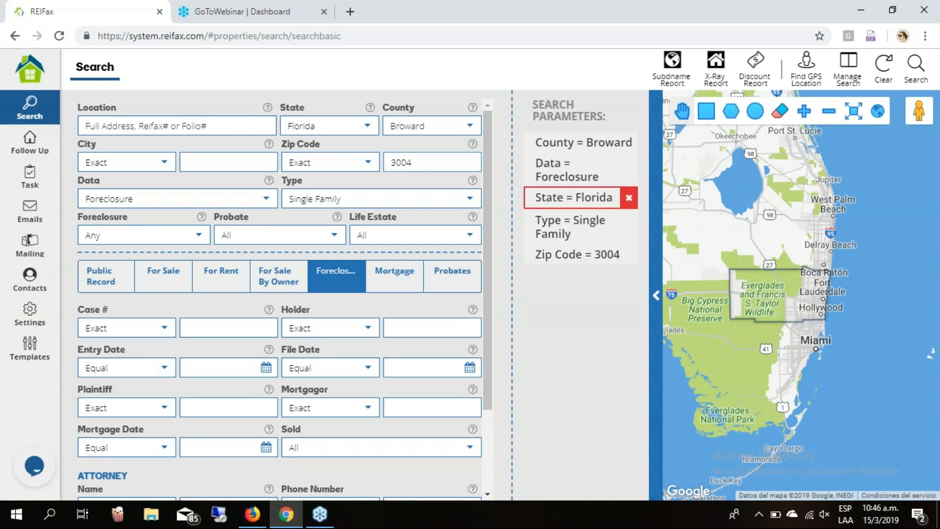
text(3)
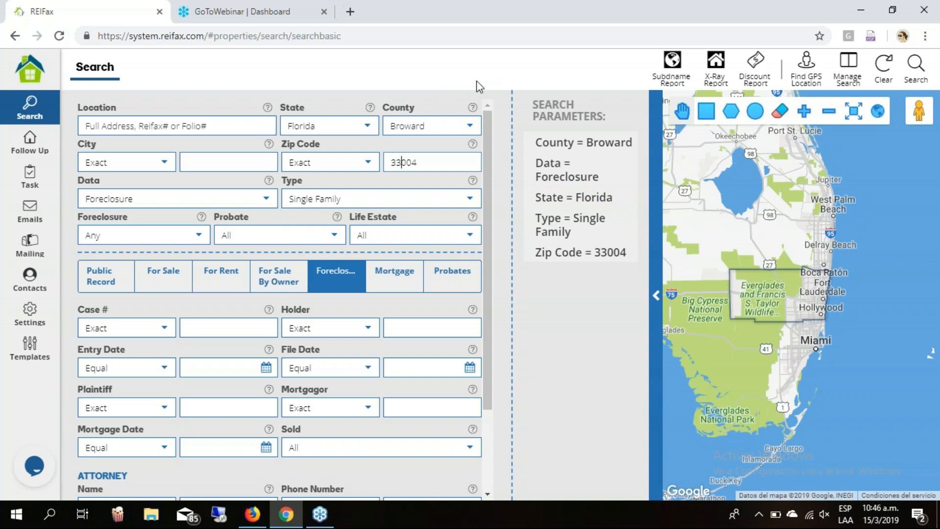
click(430, 161)
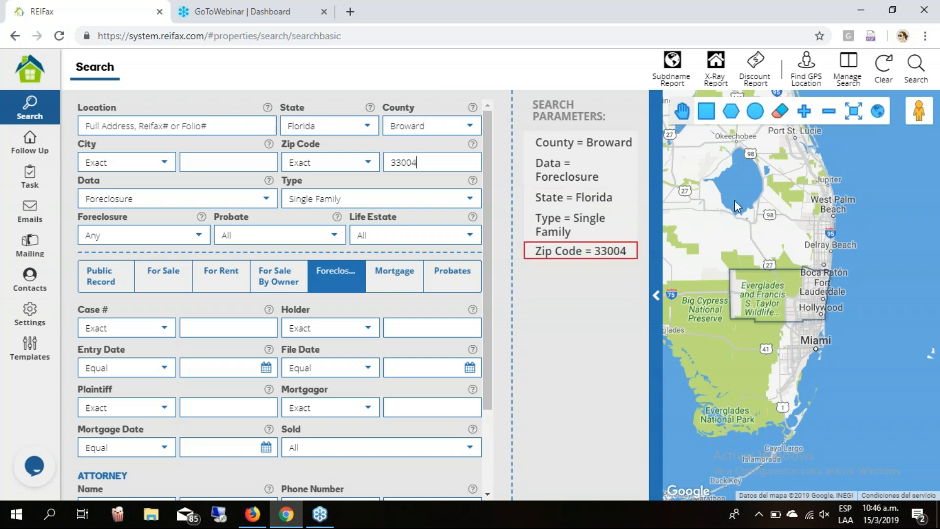
click(912, 73)
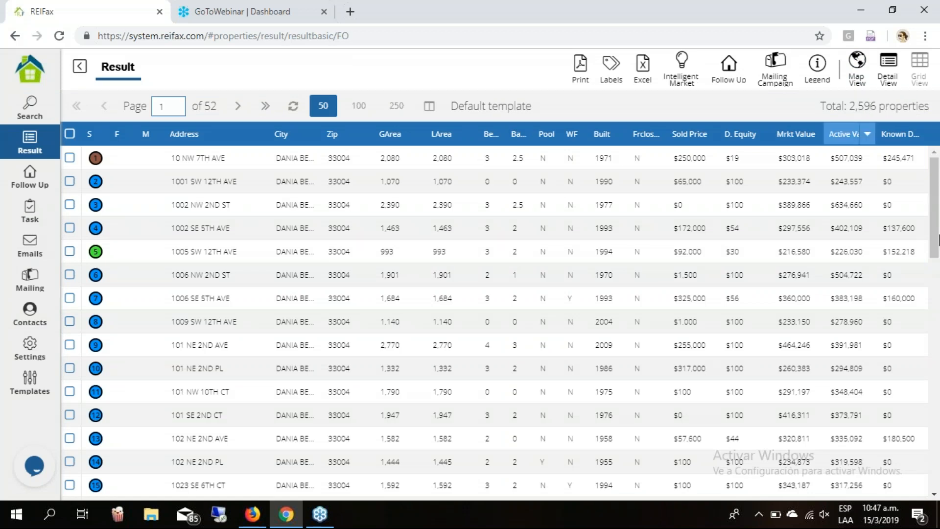
click(829, 153)
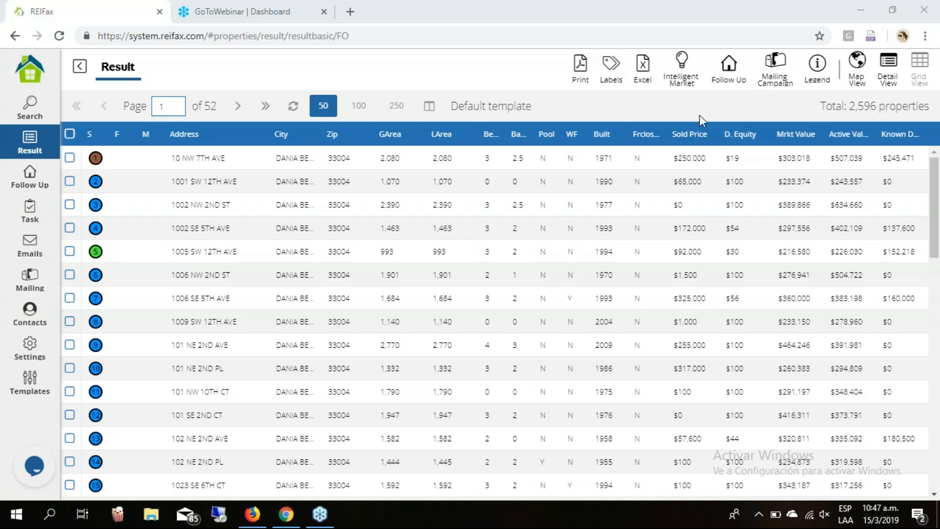
click(293, 296)
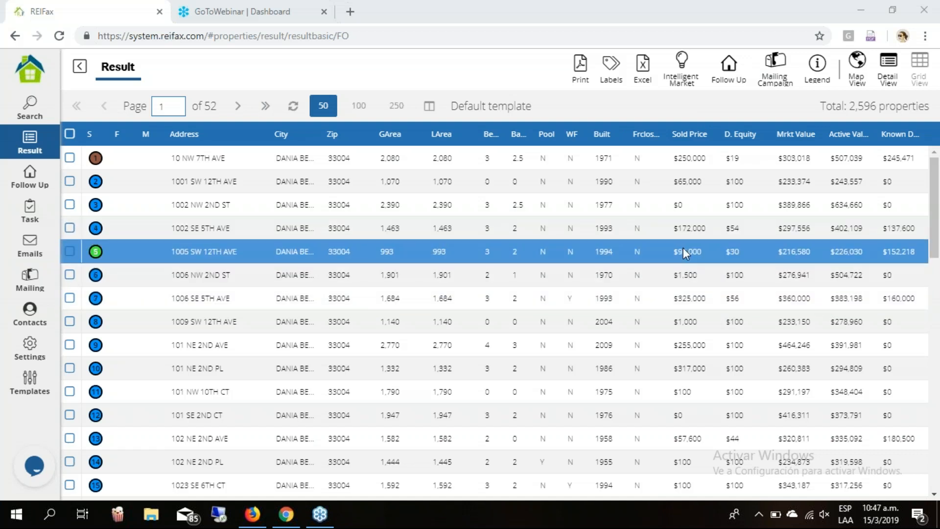
click(433, 107)
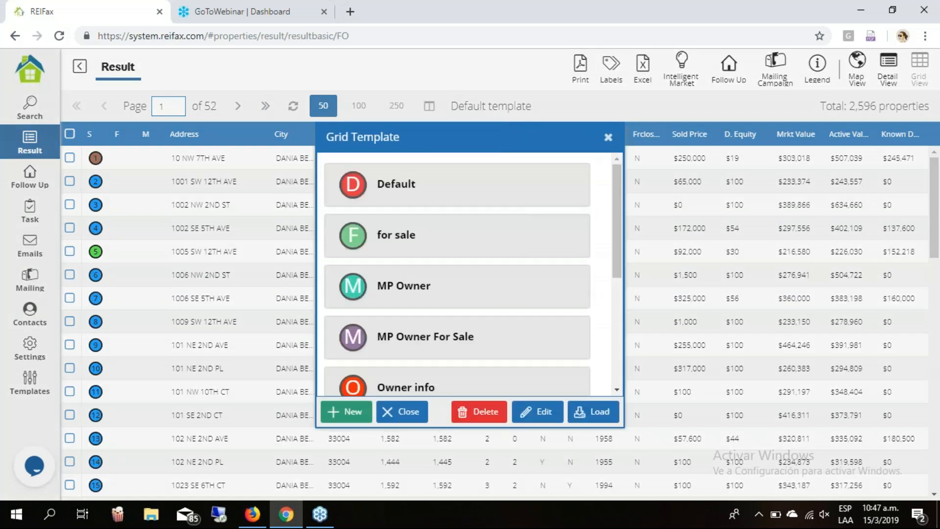
Scroll the grid template list and start a new blank template.
scroll(356, 410, down, 5)
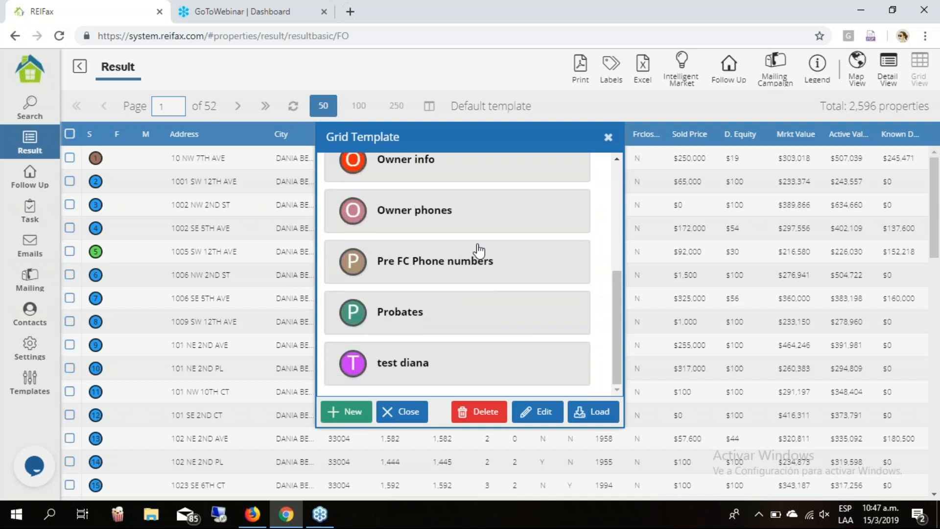
click(346, 411)
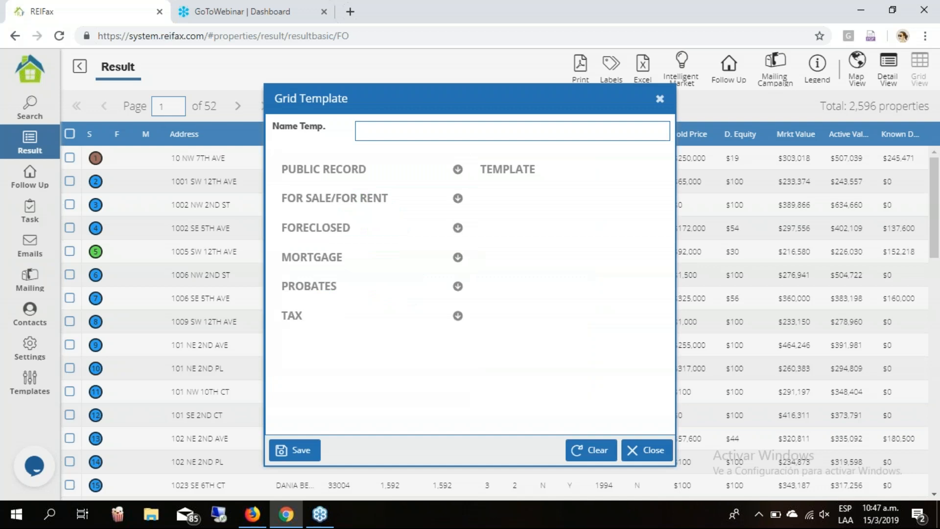
Name the new grid template 'Foreclosed' and expand the FORECLOSED field list.
click(399, 132)
text(Foreclosed)
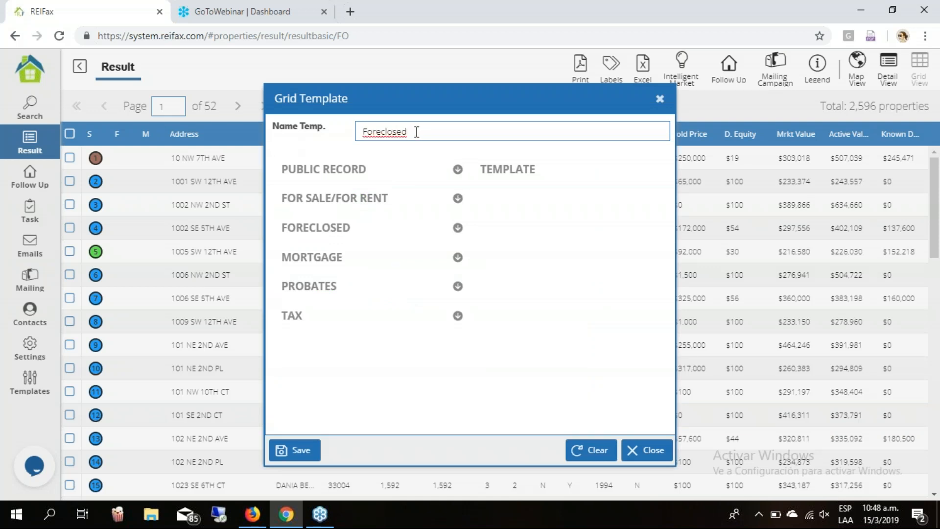
click(459, 228)
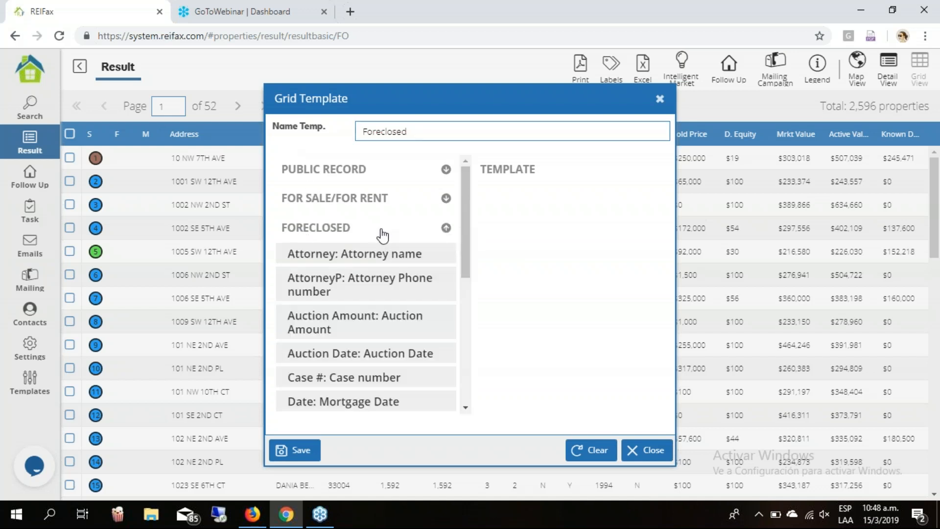
click(405, 290)
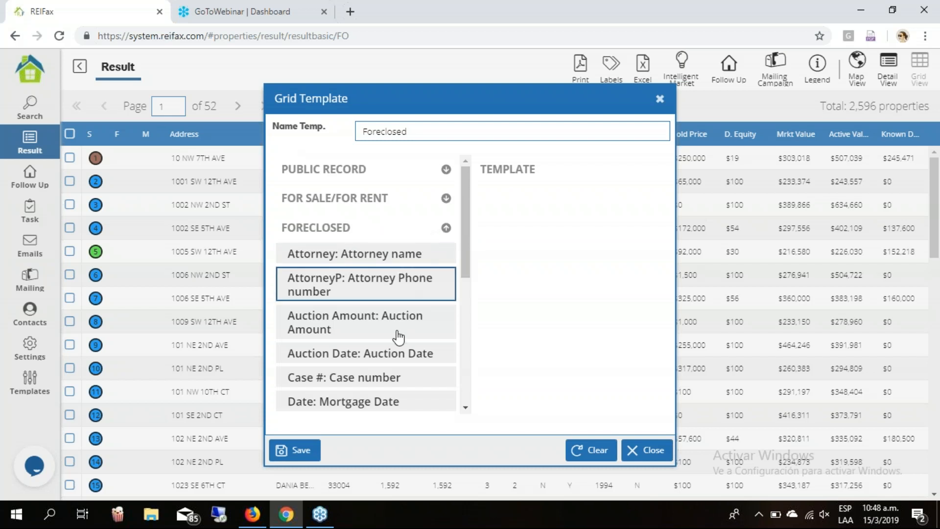
Add the Auction Date, Case # and File Date columns to the template.
scroll(397, 336, down, 6)
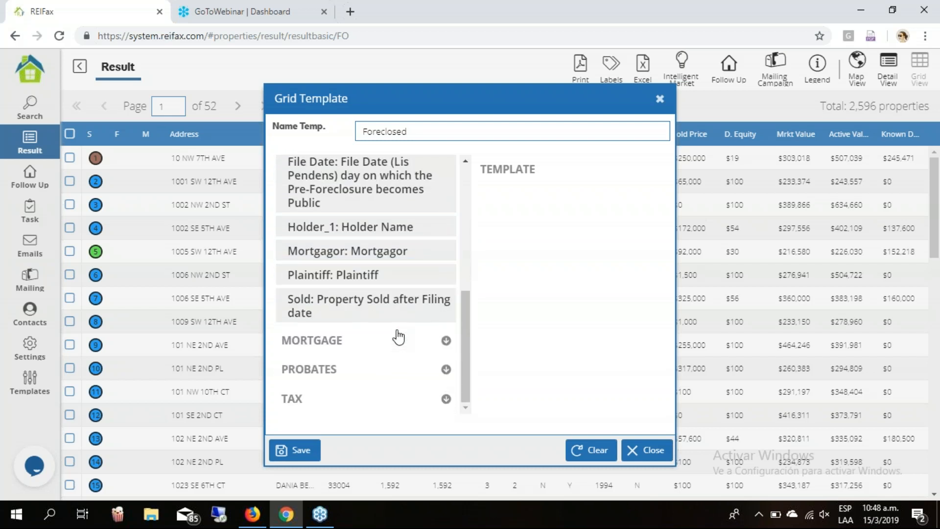
scroll(397, 333, up, 5)
scroll(399, 331, up, 2)
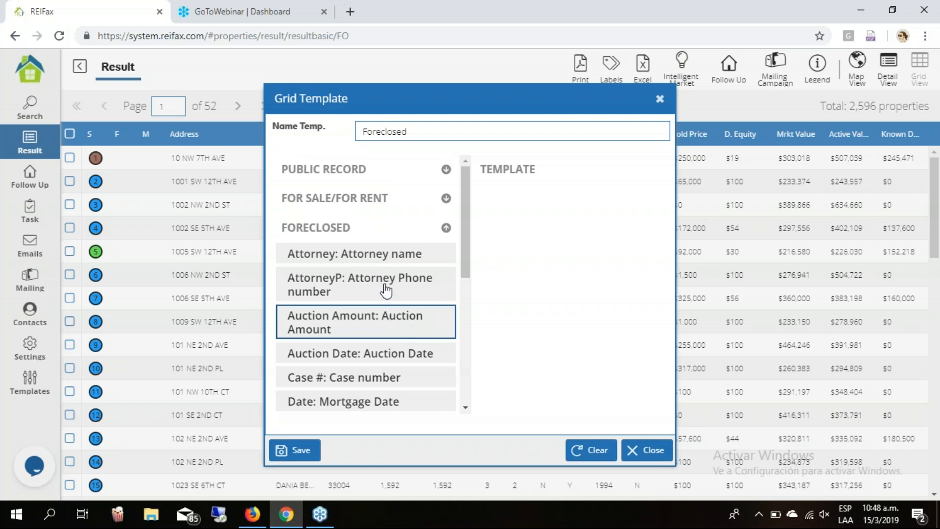
scroll(383, 331, down, 2)
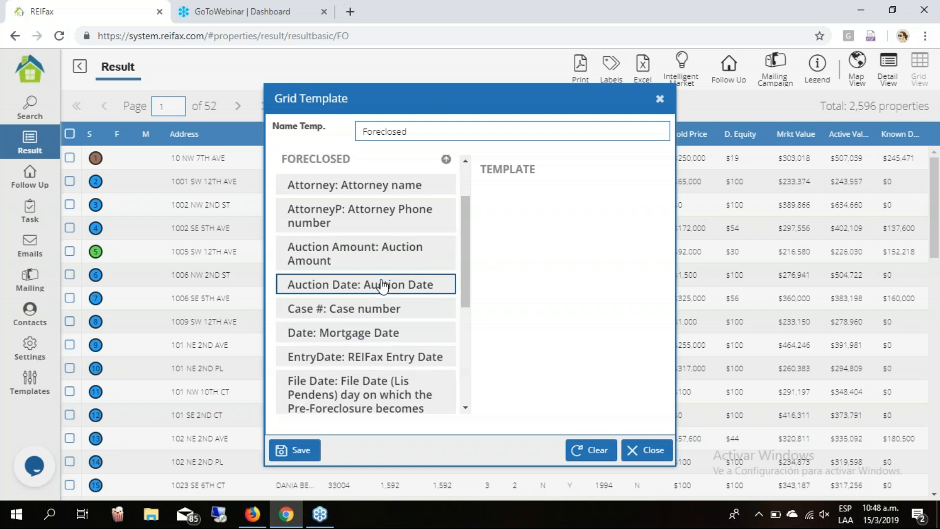
click(383, 286)
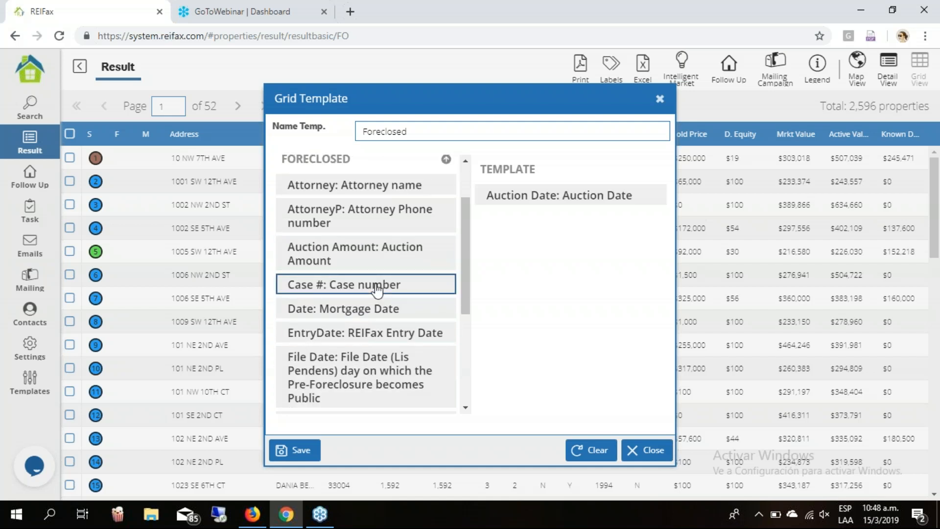
click(377, 290)
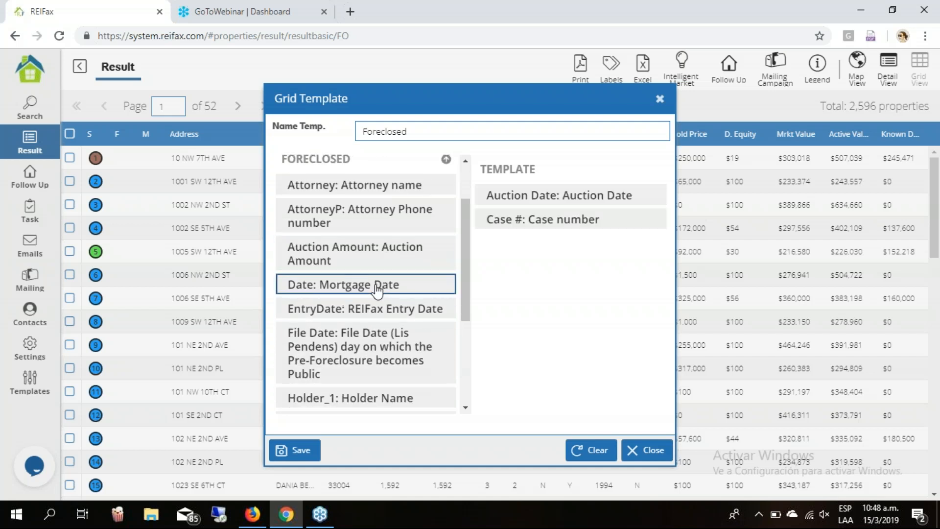
click(384, 349)
scroll(381, 338, down, 2)
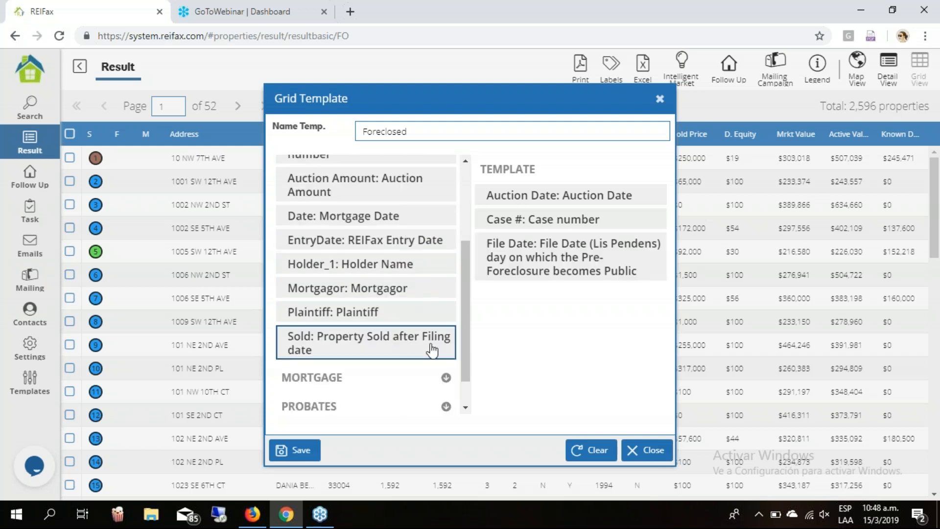
scroll(392, 294, up, 4)
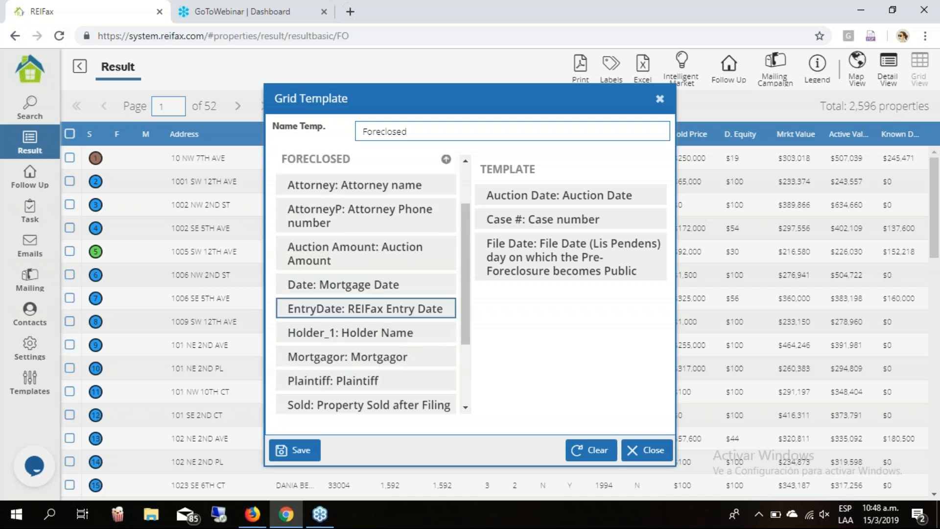
Add Property Address as the first template column, with Folio # right after it.
click(446, 169)
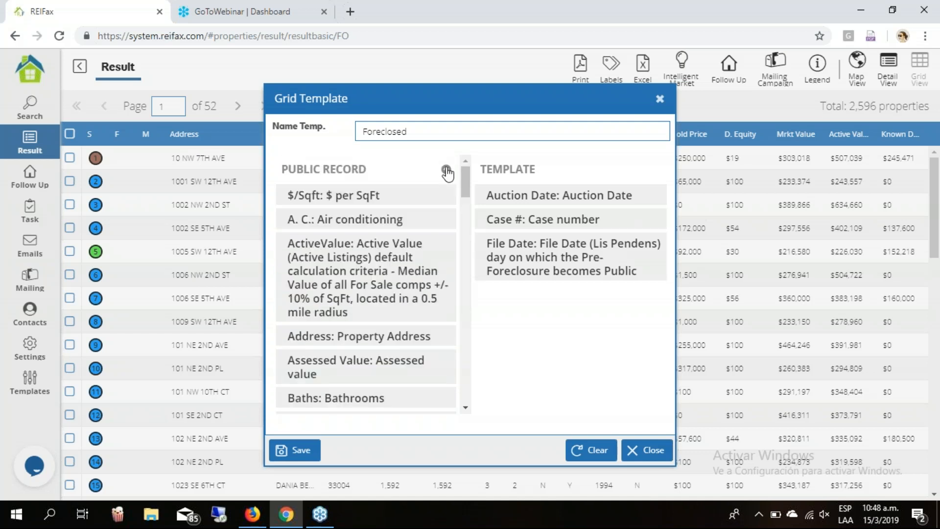
click(406, 299)
double_click(404, 336)
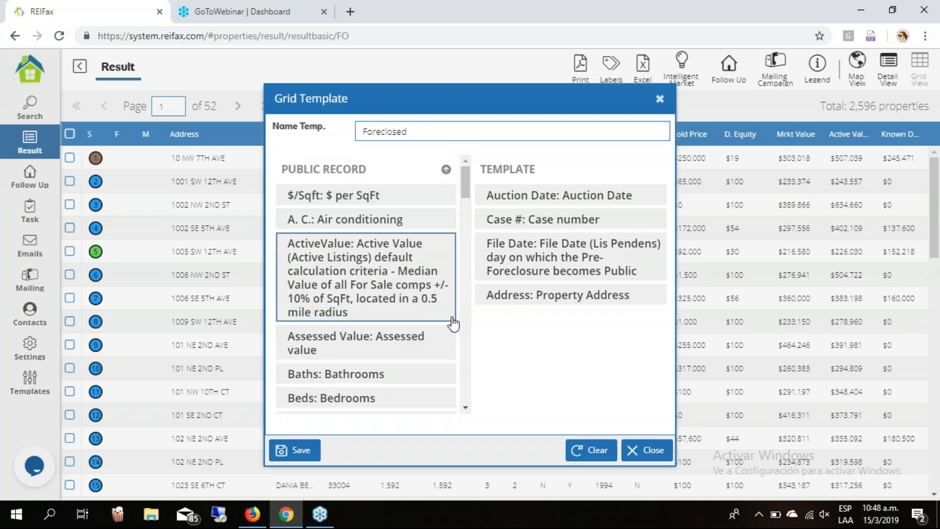
drag(519, 294, 487, 193)
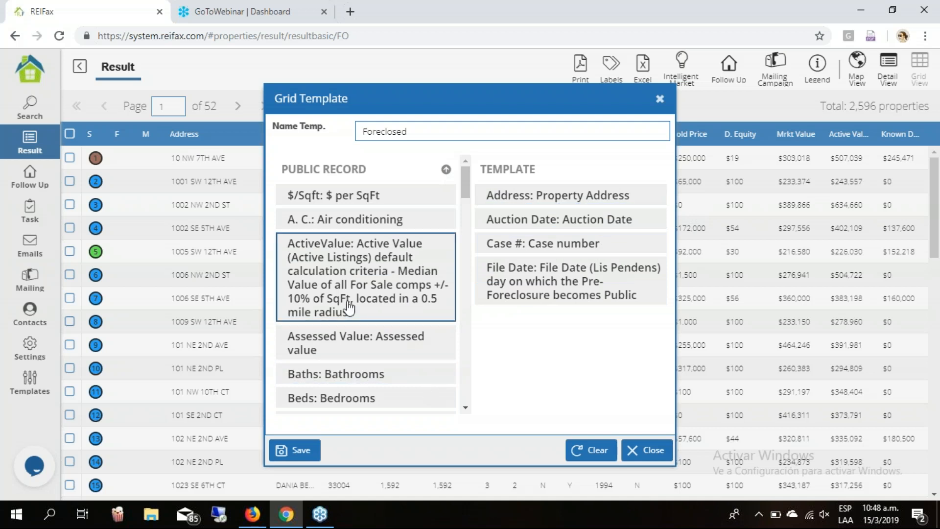
scroll(348, 306, down, 4)
scroll(349, 307, down, 2)
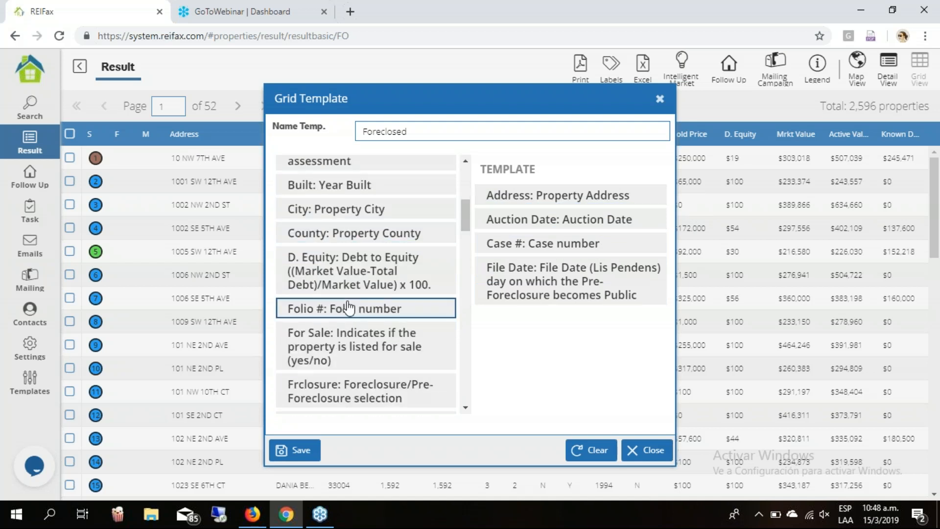
drag(357, 311, 495, 227)
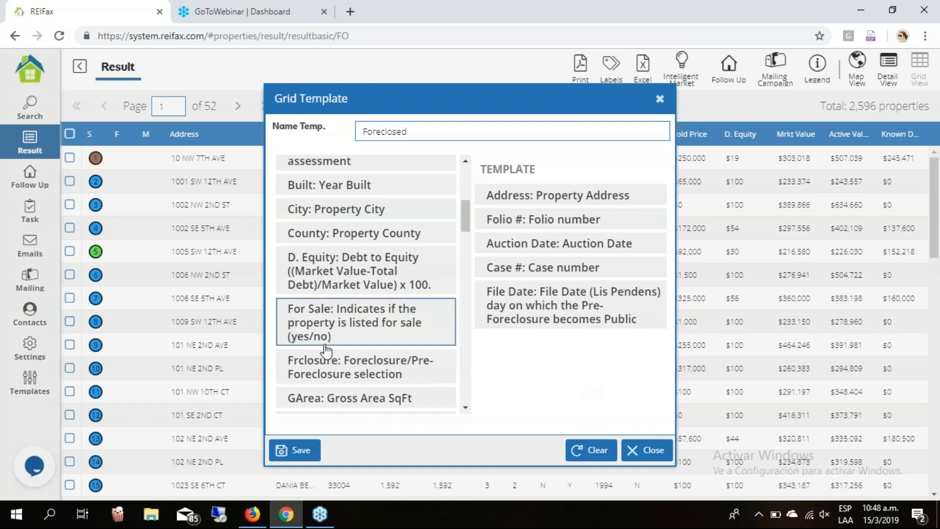
Add the Known Debt column to the Foreclosed template.
scroll(325, 351, down, 4)
click(374, 250)
double_click(373, 251)
click(370, 373)
scroll(371, 374, down, 3)
click(370, 374)
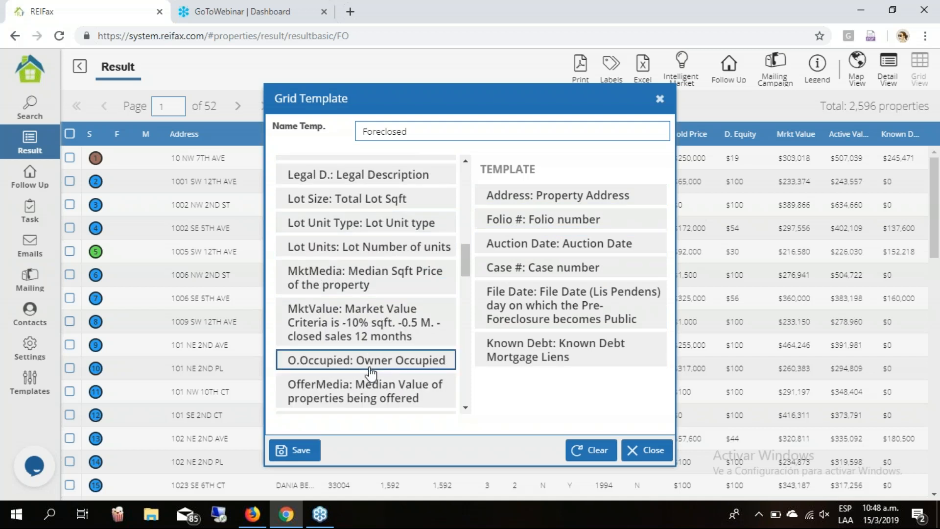
scroll(370, 374, down, 4)
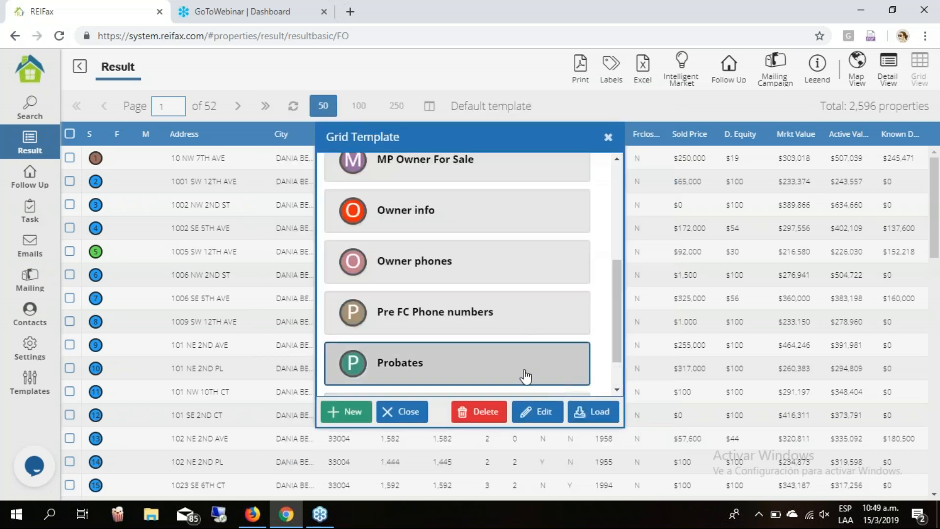
Apply the Probates template to the results grid and reopen the saved templates list.
click(595, 414)
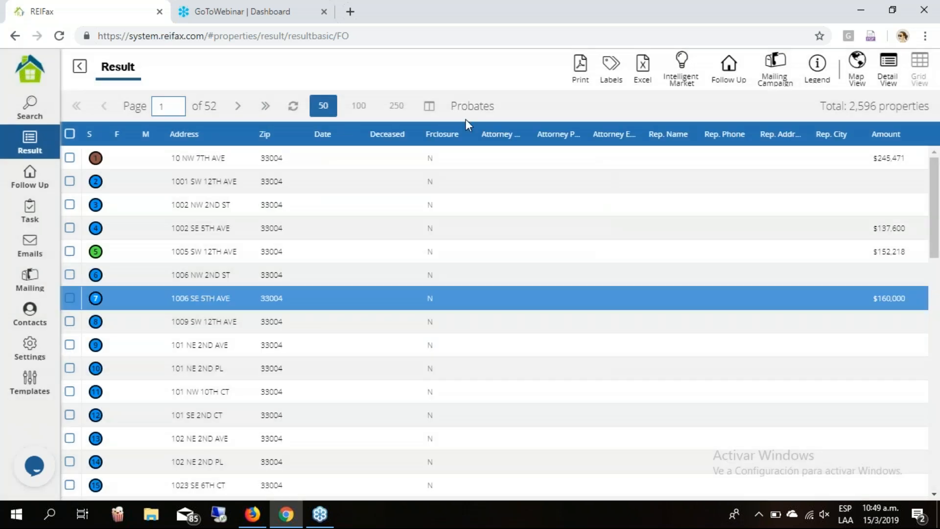
click(429, 105)
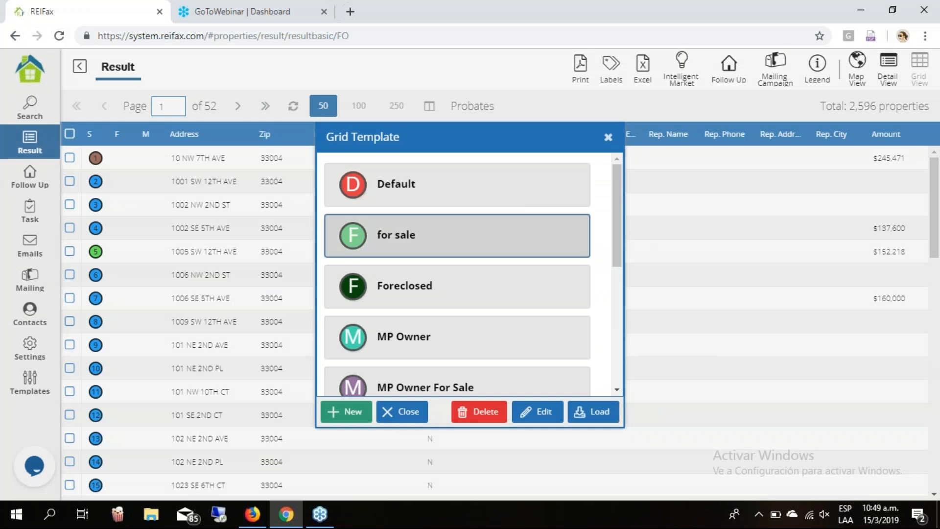
Apply the Foreclosed template to the 33004 results, review them, and return to Search.
click(599, 414)
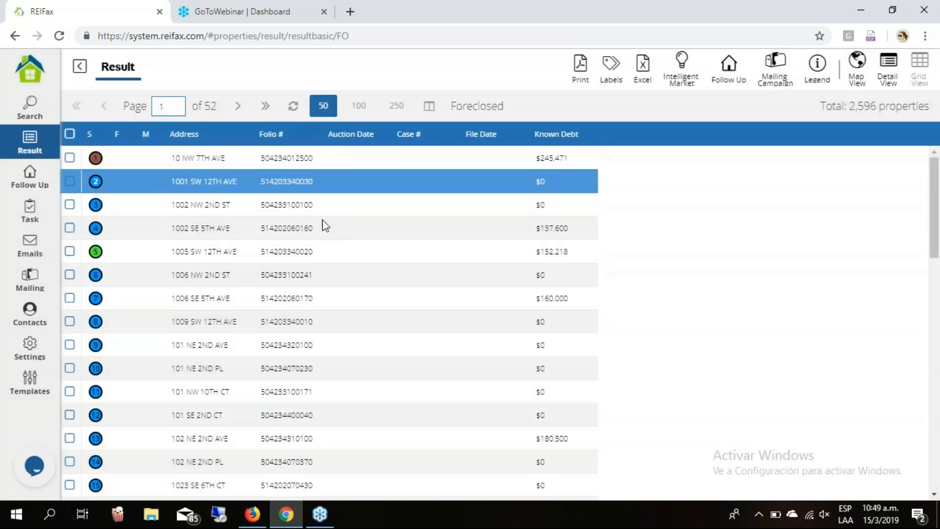
scroll(437, 284, down, 4)
scroll(437, 279, down, 12)
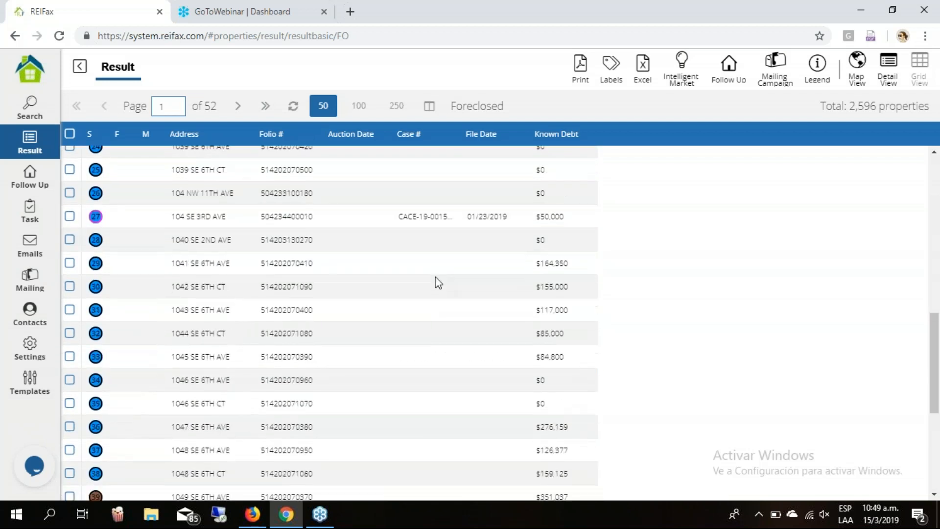
scroll(437, 276, up, 3)
scroll(209, 203, up, 15)
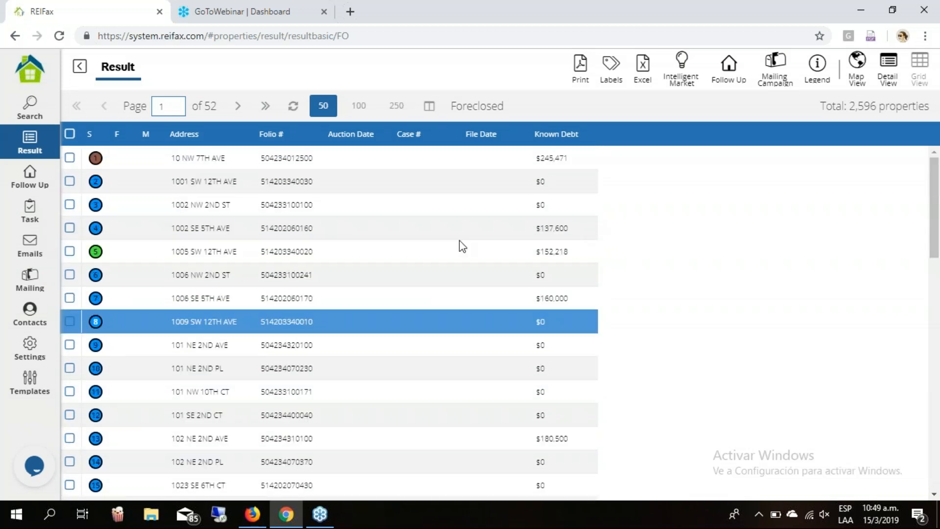
scroll(460, 240, down, 10)
scroll(474, 234, down, 5)
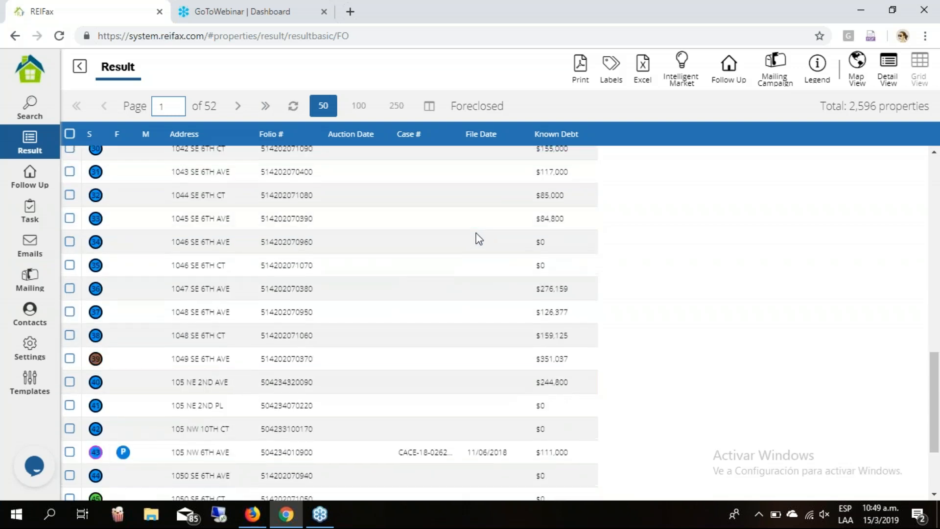
scroll(476, 233, up, 15)
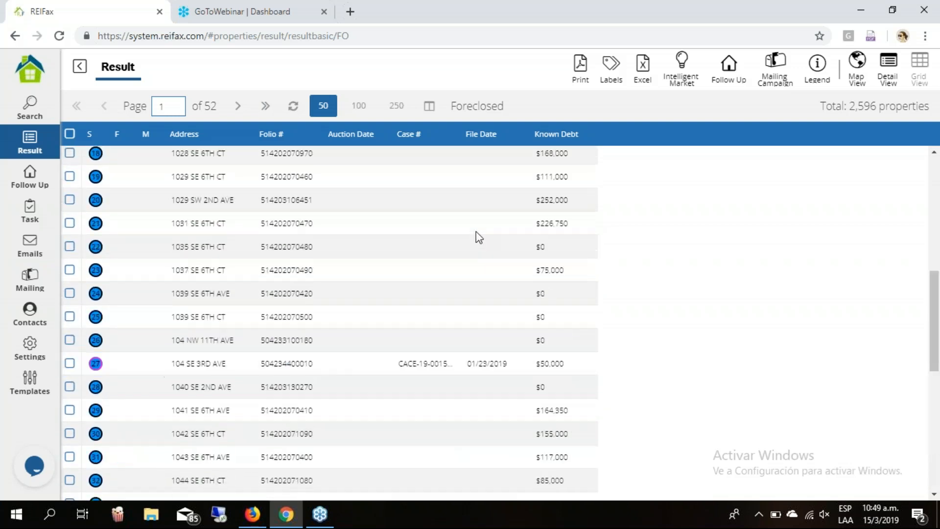
click(80, 69)
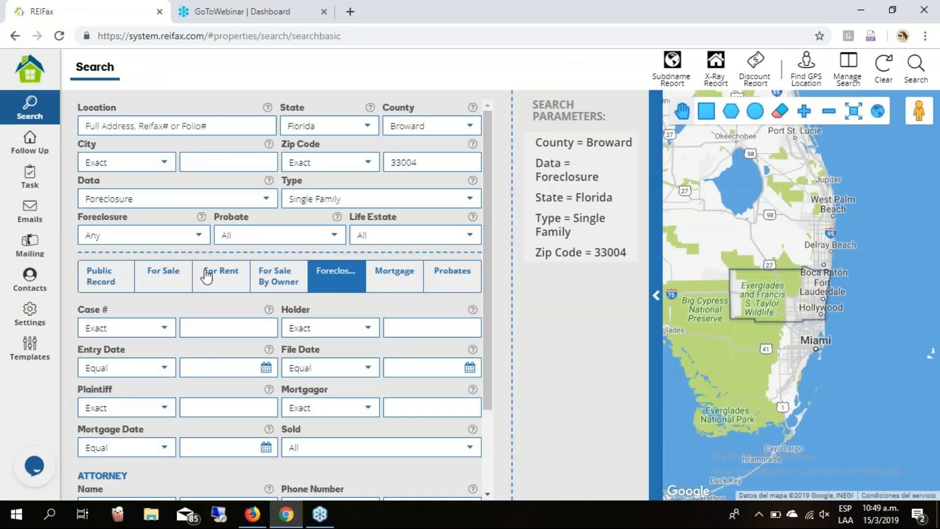
Set the foreclosure status to Foreclosed and move down to the Auction Date filter.
click(199, 237)
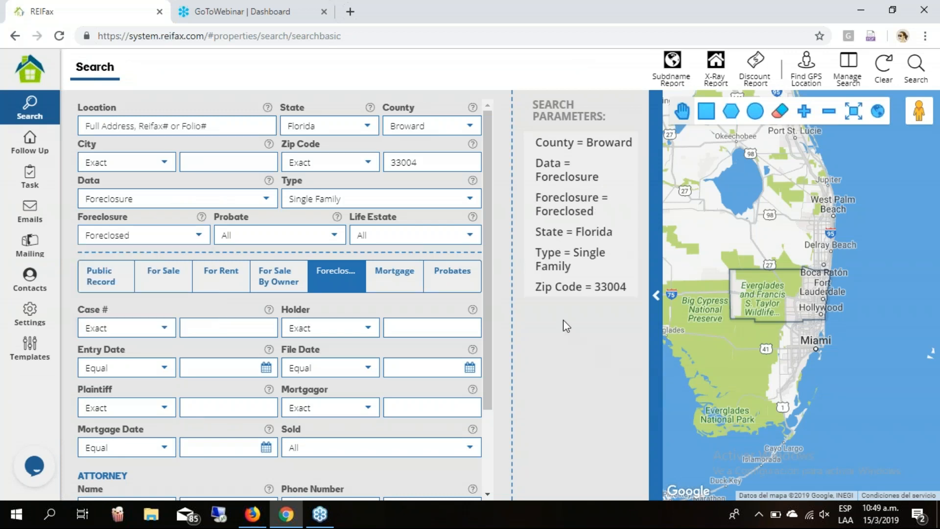
scroll(481, 269, down, 2)
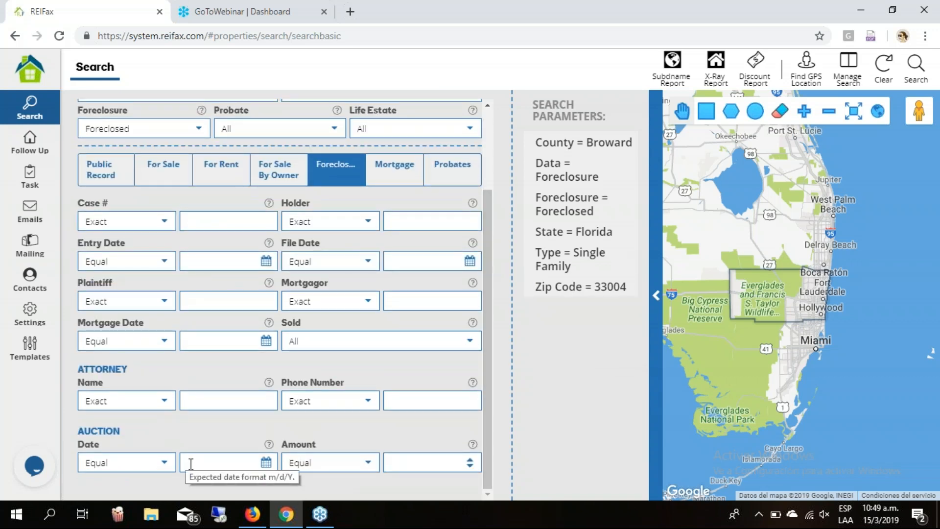
click(164, 465)
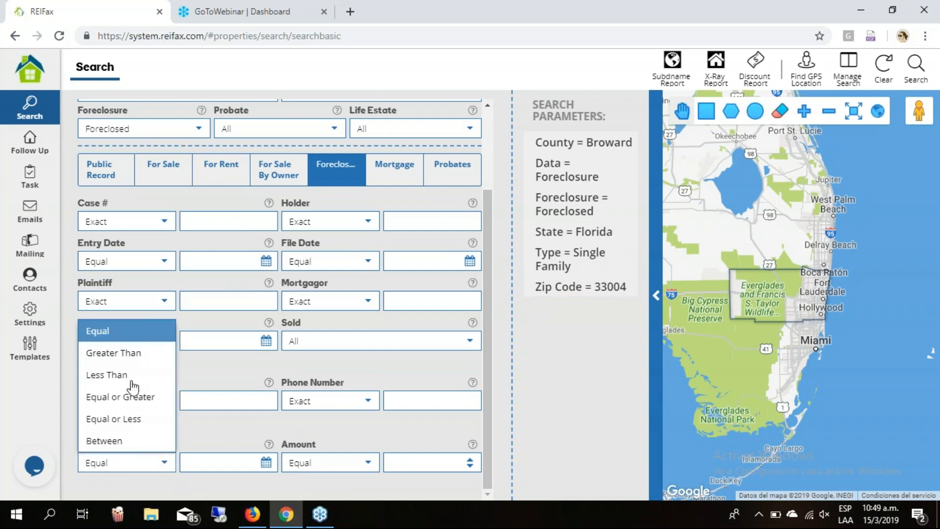
Search for auction dates between 03/15/2019 and 06/15/2019.
click(105, 441)
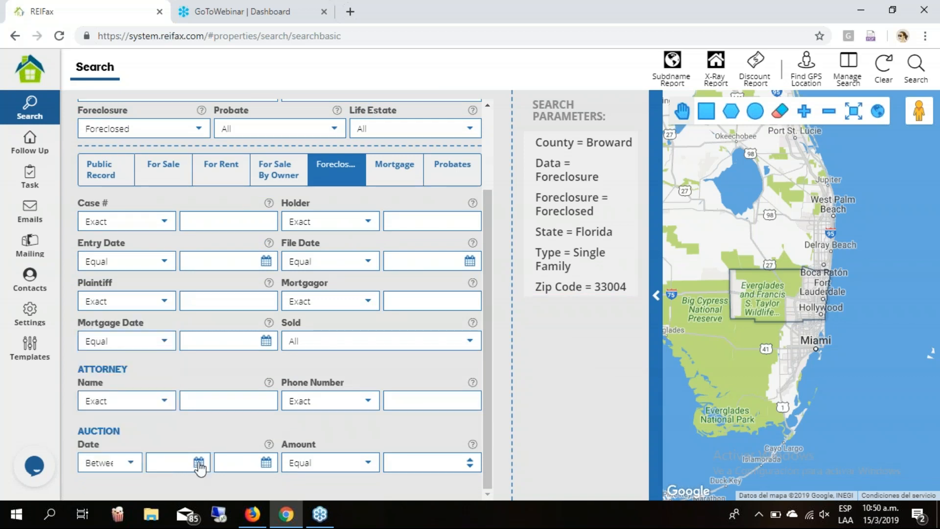
click(198, 461)
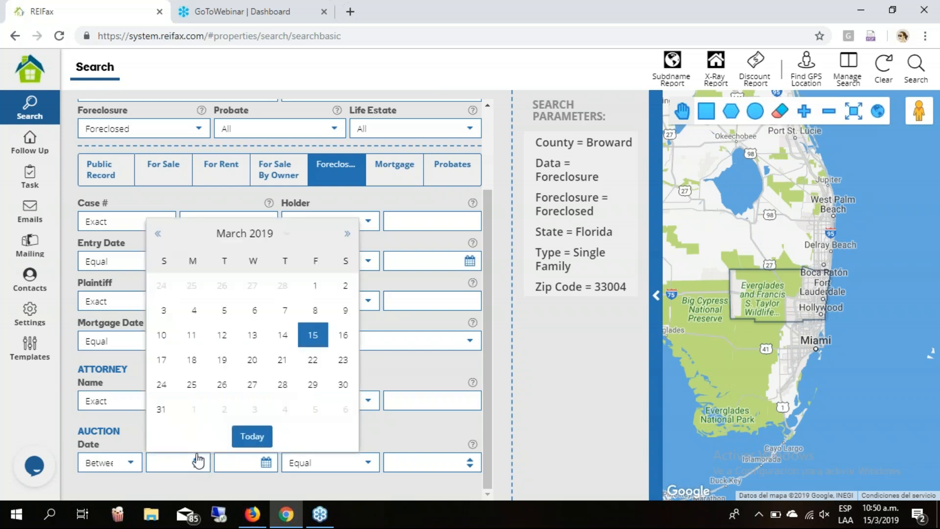
click(252, 435)
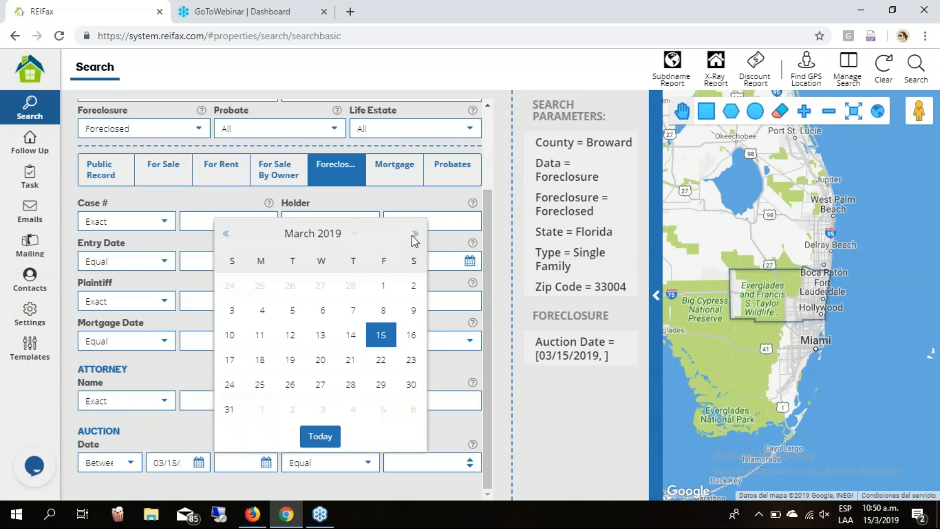
click(416, 236)
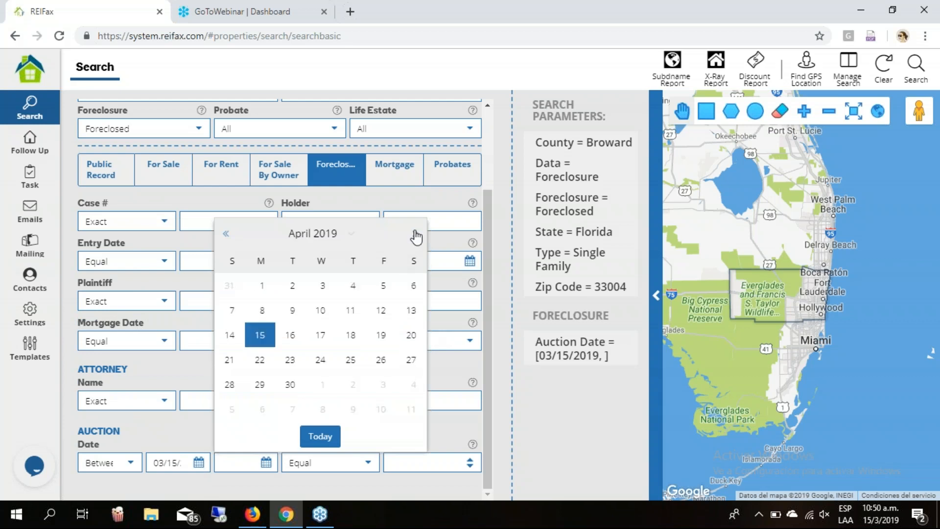
click(415, 234)
click(415, 234)
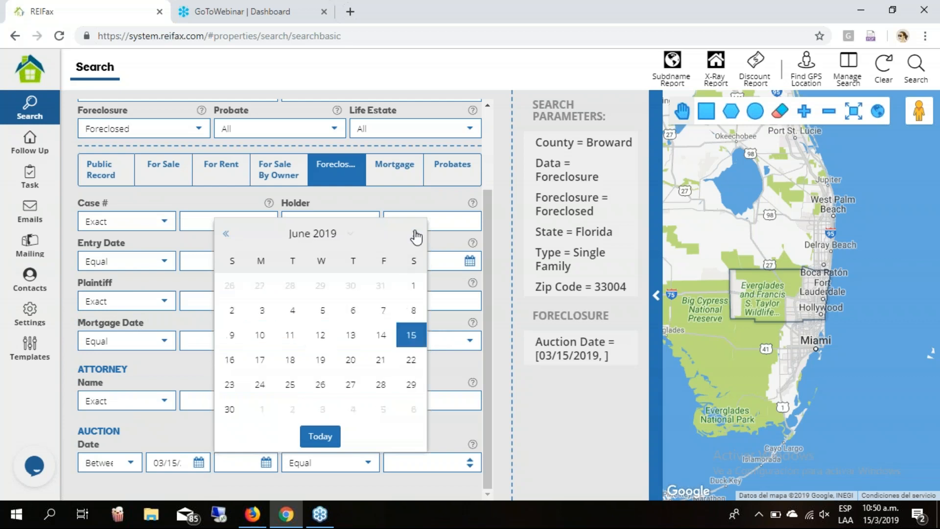
click(412, 335)
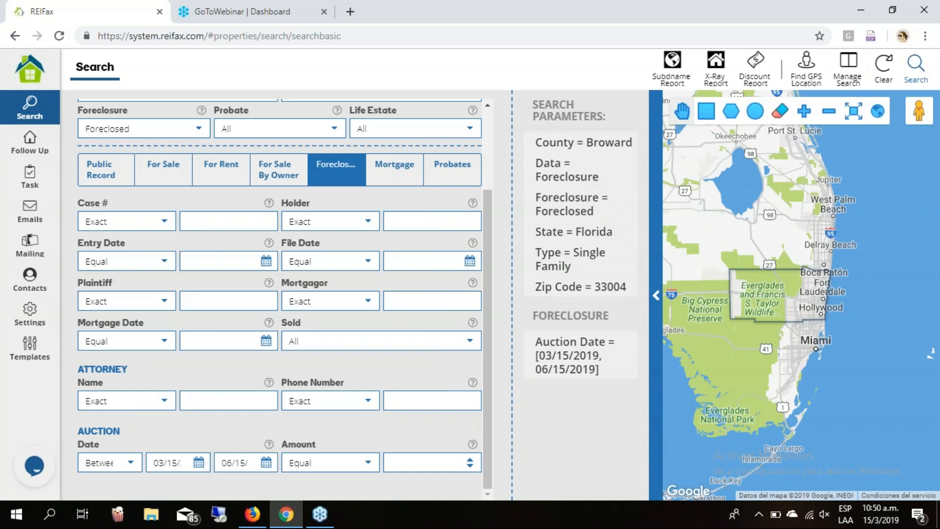
click(916, 69)
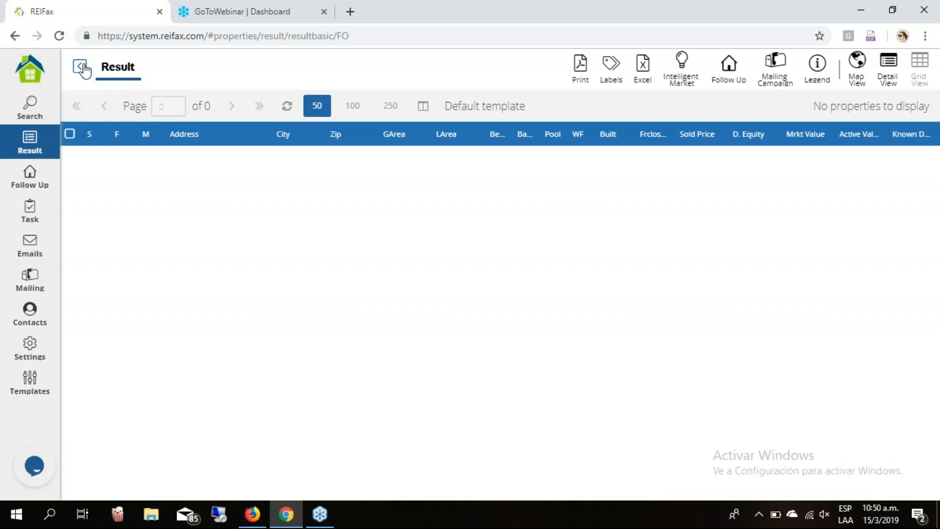
Remove the Auction Date range criterion and rerun the search.
click(48, 121)
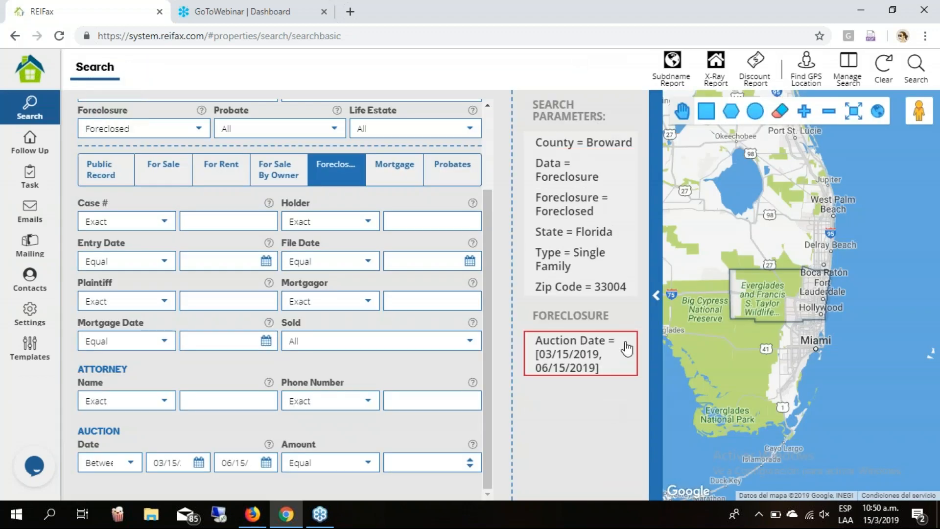
click(628, 345)
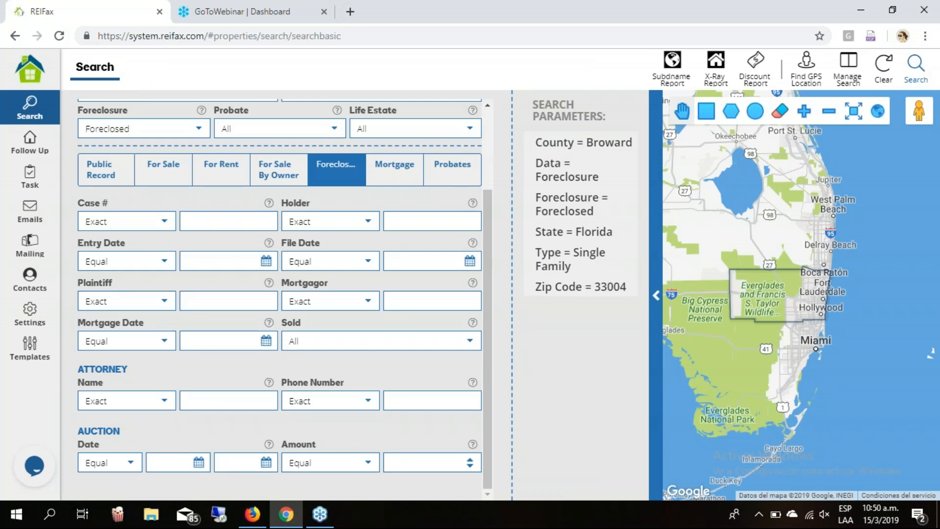
click(916, 67)
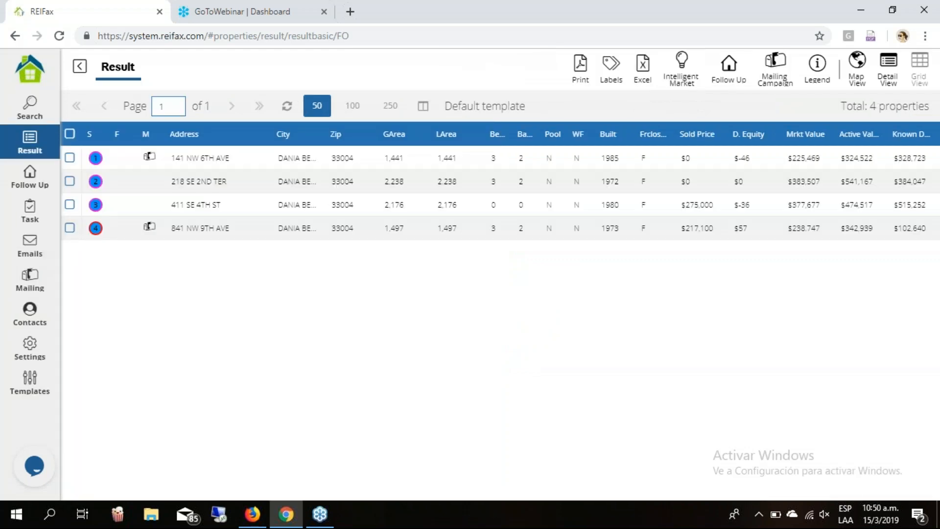
click(497, 233)
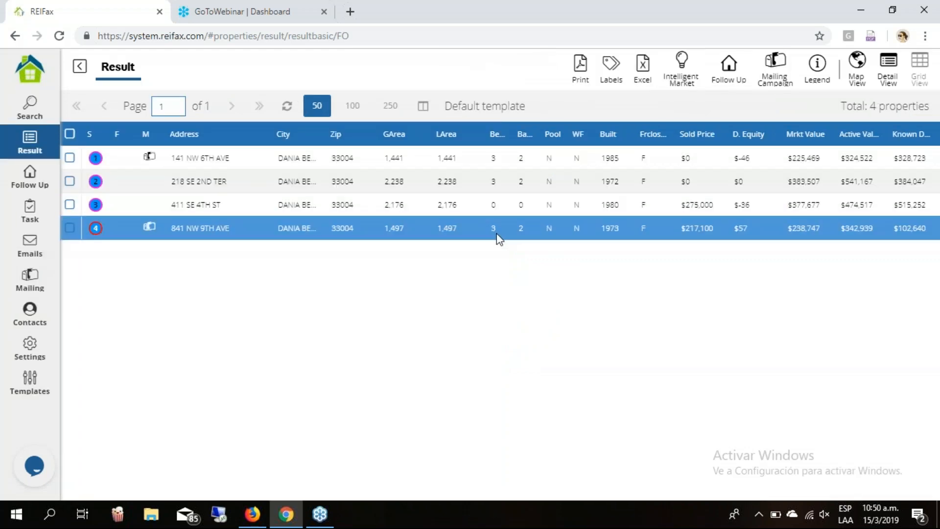
click(39, 108)
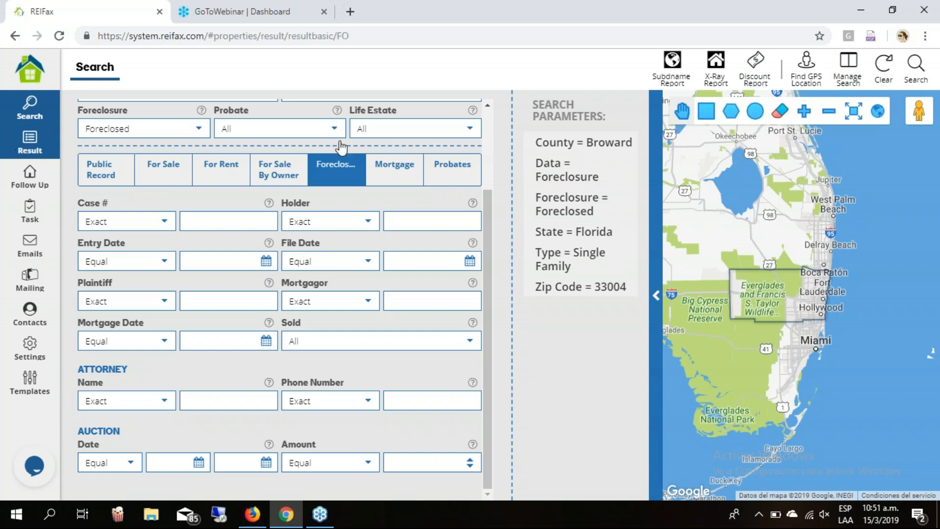
click(22, 147)
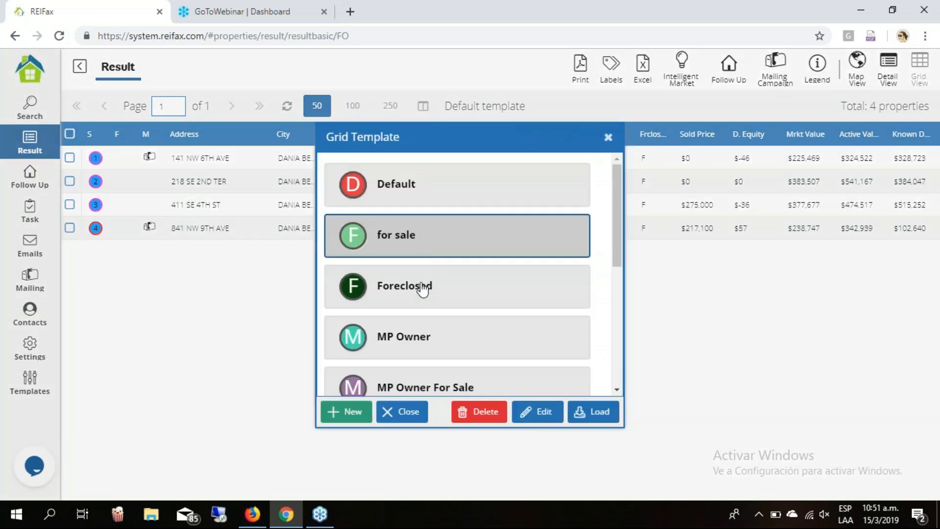
click(421, 290)
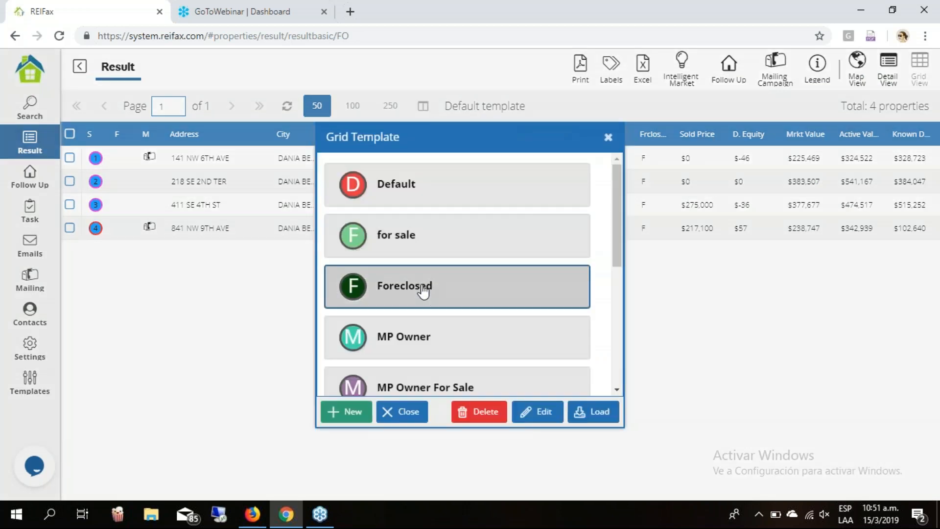
click(588, 417)
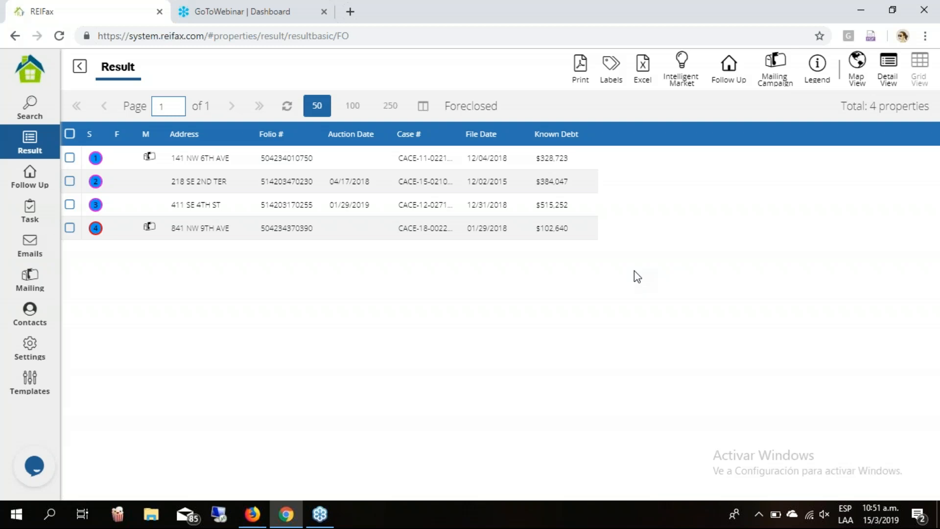
click(596, 235)
click(524, 154)
Select a result row, then return to the Search form with Broward, Foreclosed, Single Family, 33004 intact.
click(903, 194)
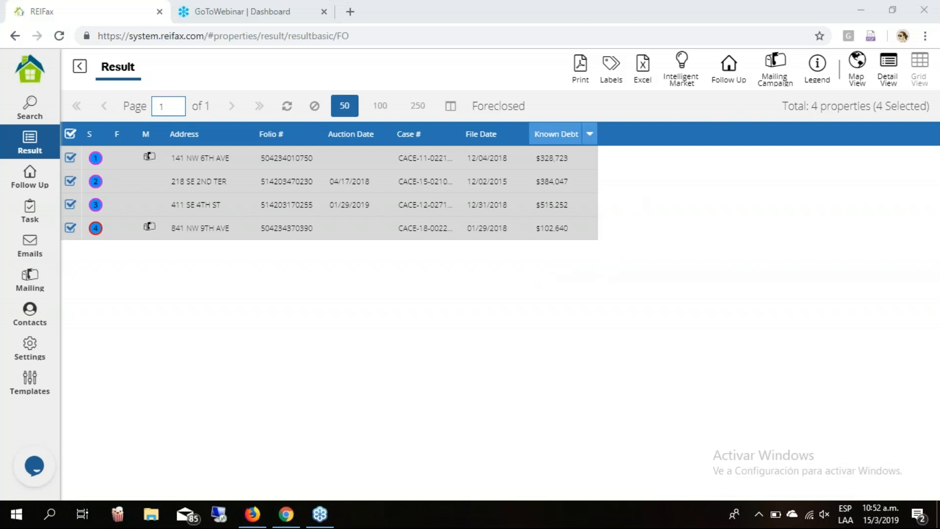
click(30, 108)
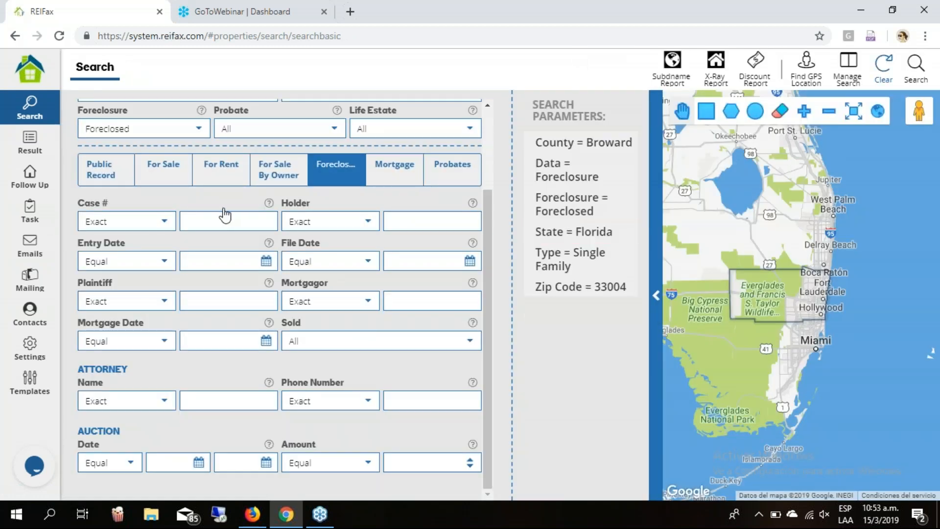
Clear all existing search criteria and scroll down to the Owner section.
click(114, 182)
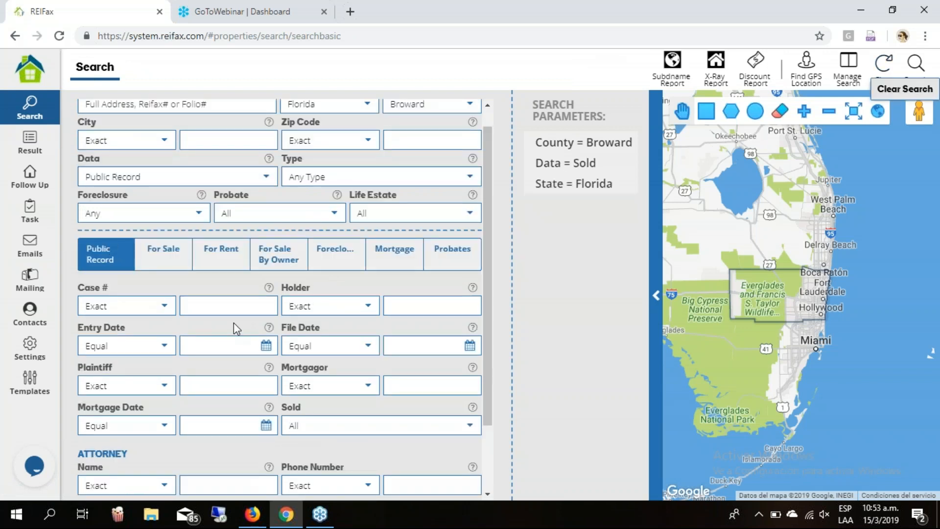
scroll(187, 294, down, 4)
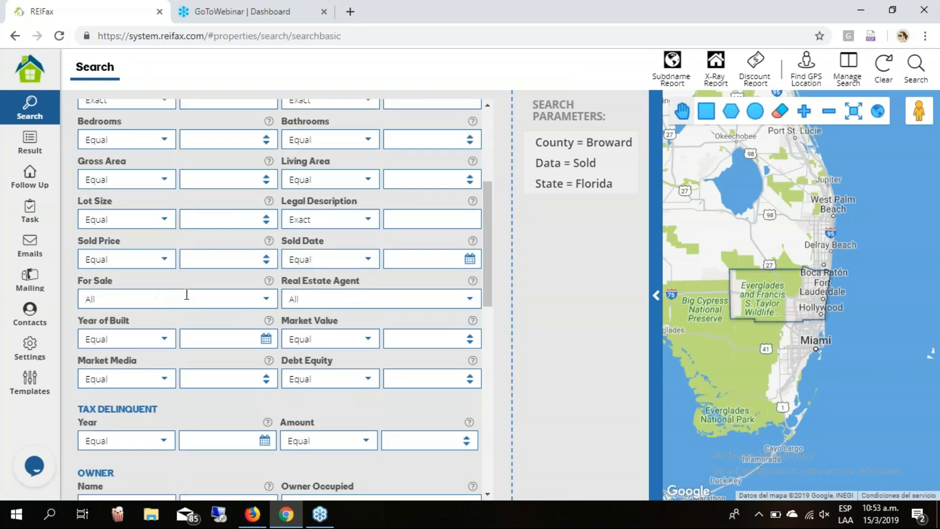
scroll(186, 293, down, 4)
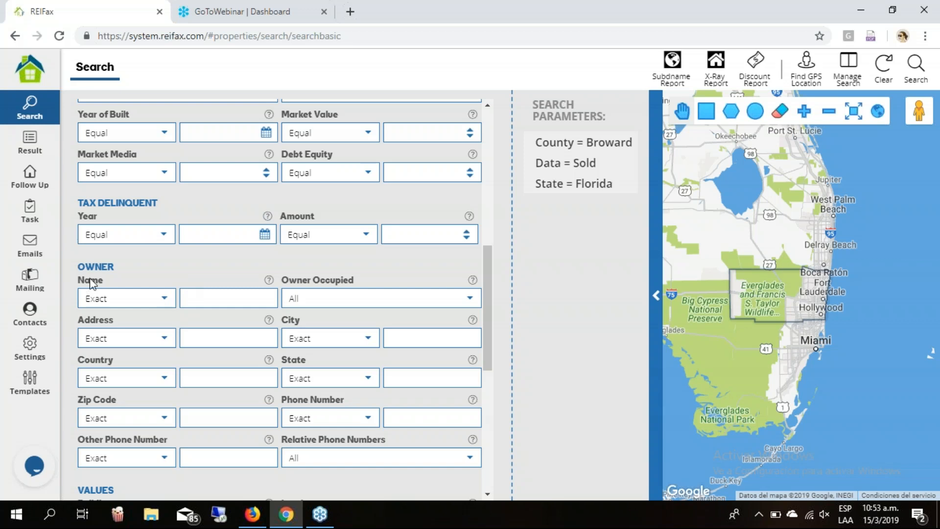
Set the Owner Name filter to Not Contains with the words llc, bank, inc.
click(164, 300)
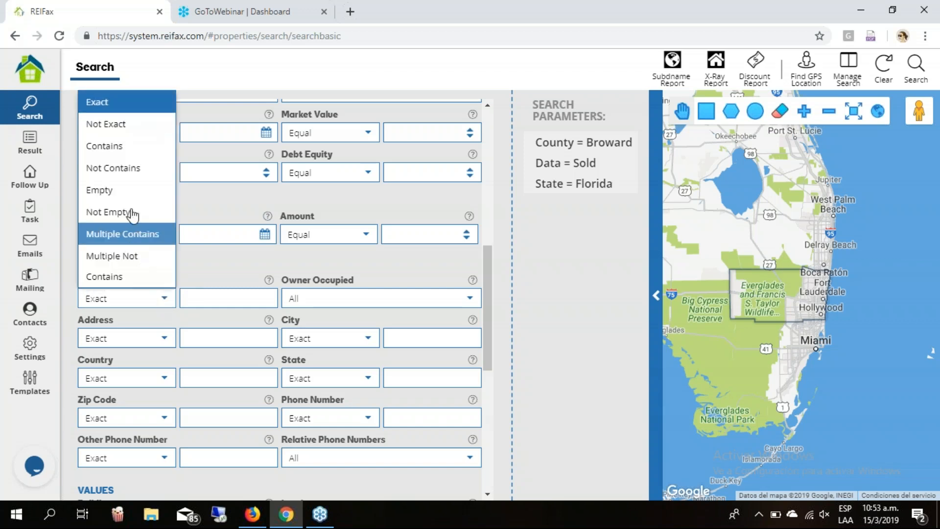
click(129, 169)
click(223, 298)
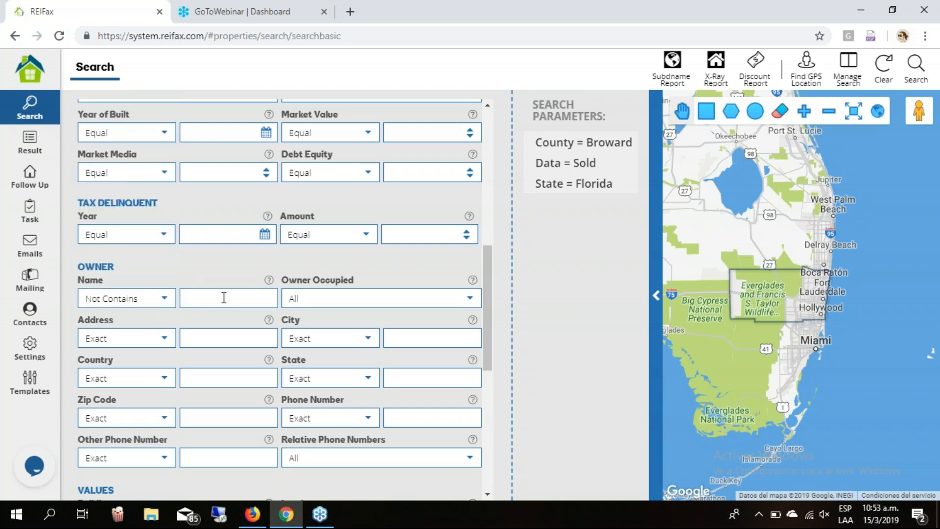
text(llc, bank)
text(inc)
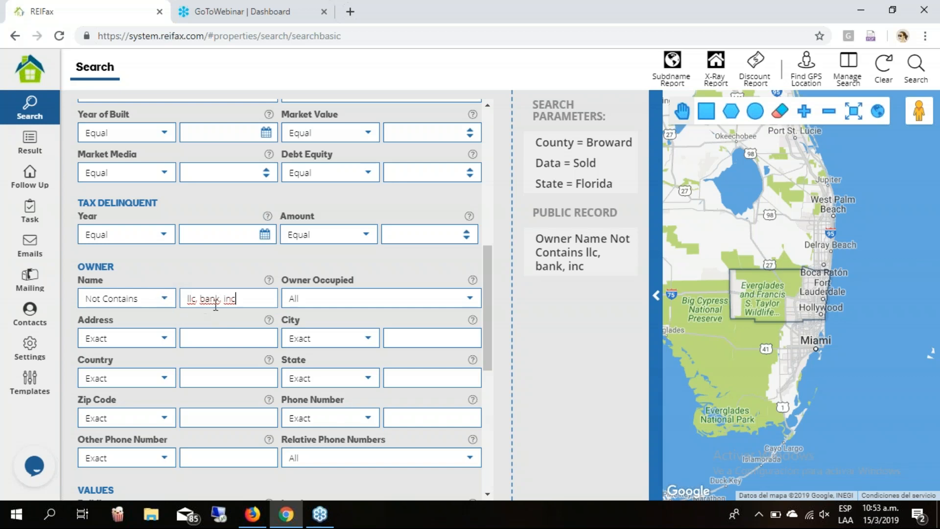
Open the tawk.to live chat window from the chat bubble at the bottom left.
click(933, 234)
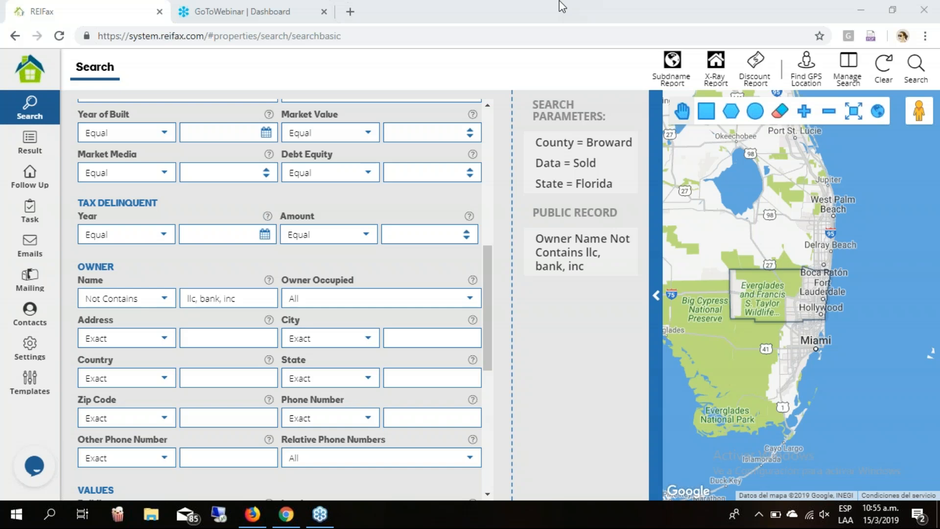
click(36, 467)
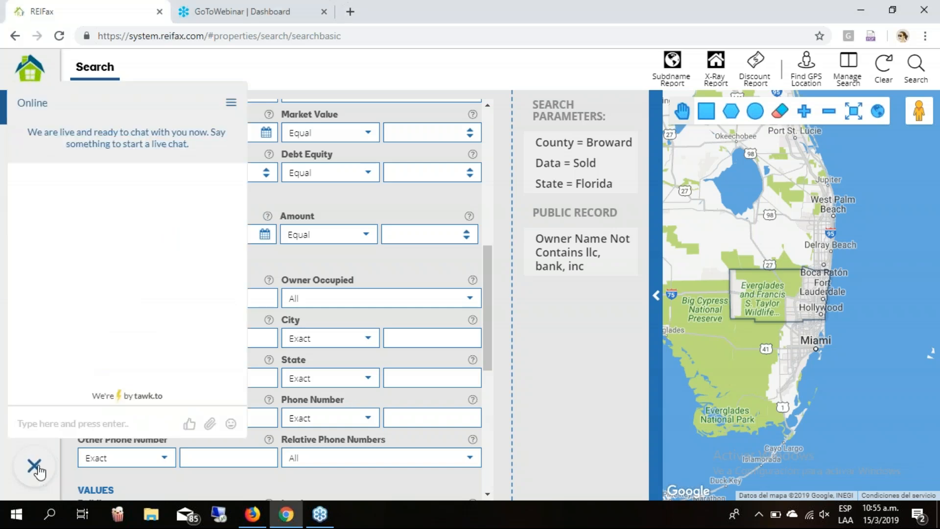